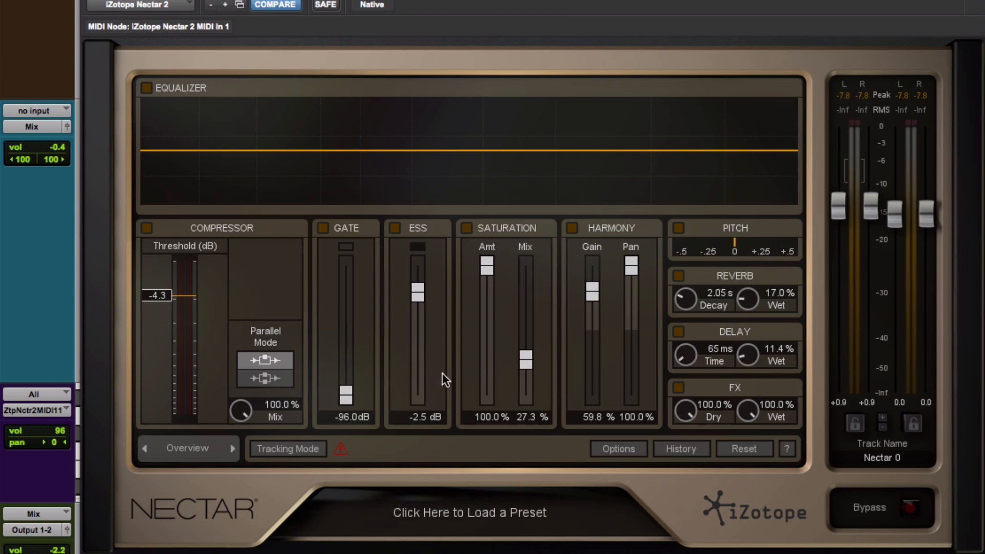
- Enable the EQ, Compressors, Delay and Reverb modules in the Advanced view, and return to the Overview
left_click(174, 450)
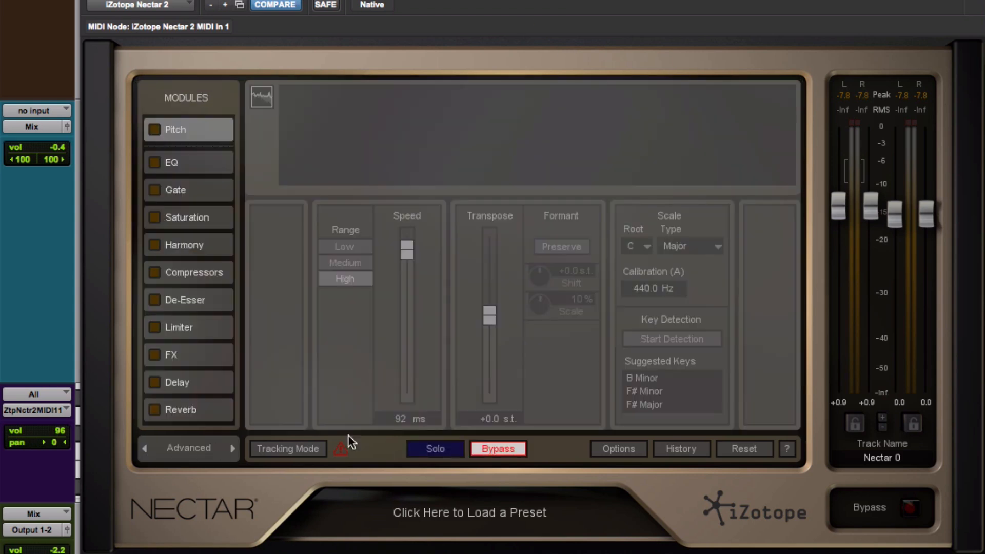
left_click(178, 190)
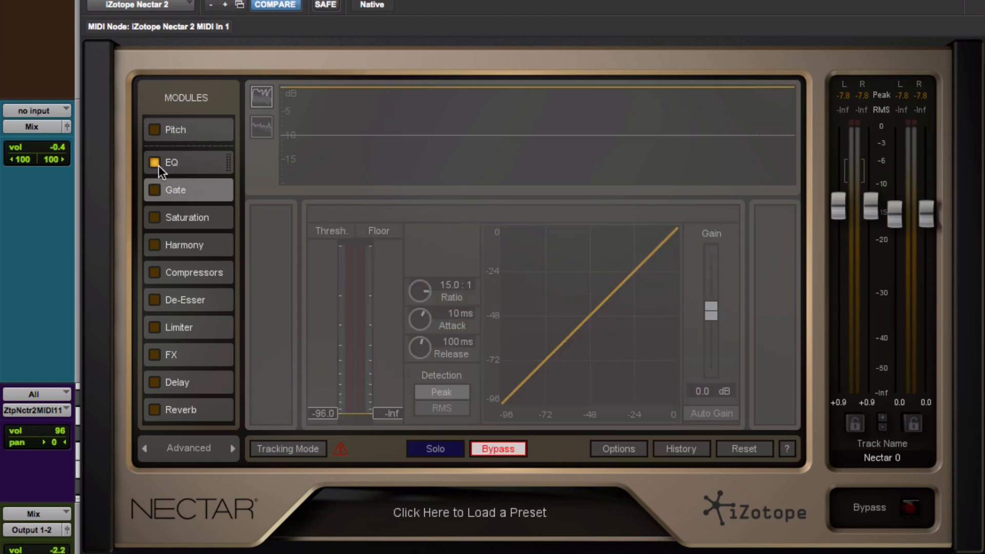
left_click(182, 161)
left_click(189, 190)
left_click(191, 218)
left_click(184, 190)
left_click(188, 162)
left_click(206, 445)
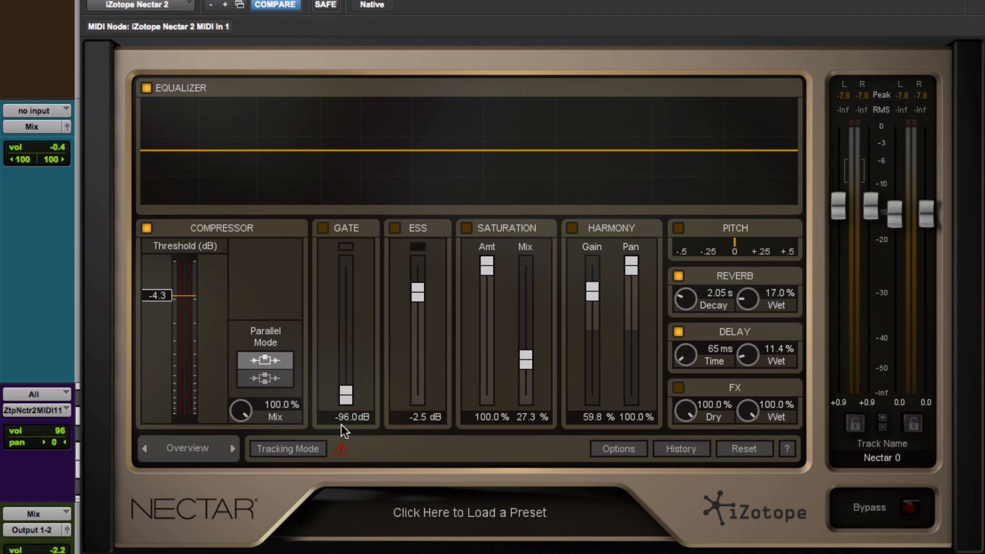
- Change the plug-in from Tracking Mode to Mixing Mode and show the EQ module in the Advanced view
left_click(290, 448)
left_click(188, 447)
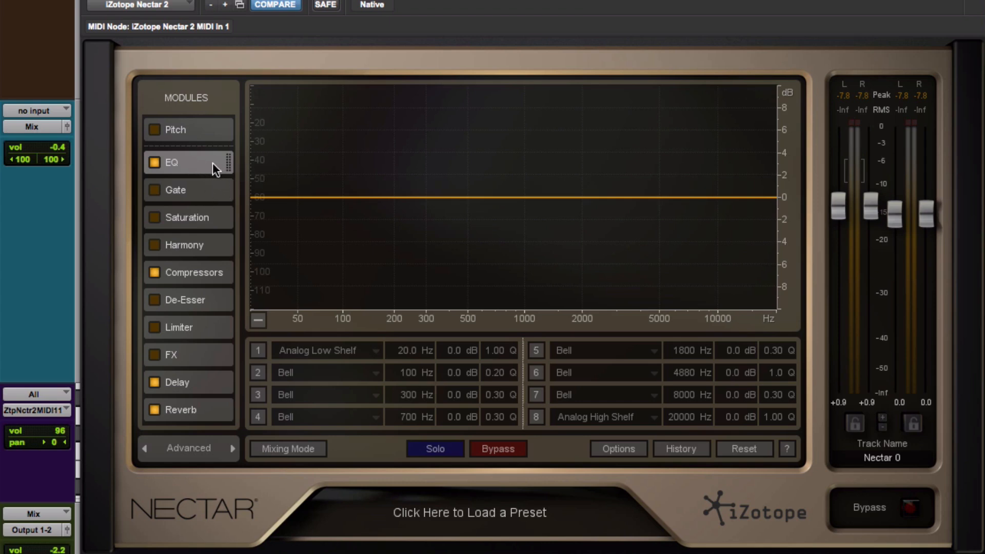
left_click(184, 186)
mouse_move(183, 164)
left_mouse_down()
mouse_move(186, 220)
mouse_move(188, 163)
left_mouse_up()
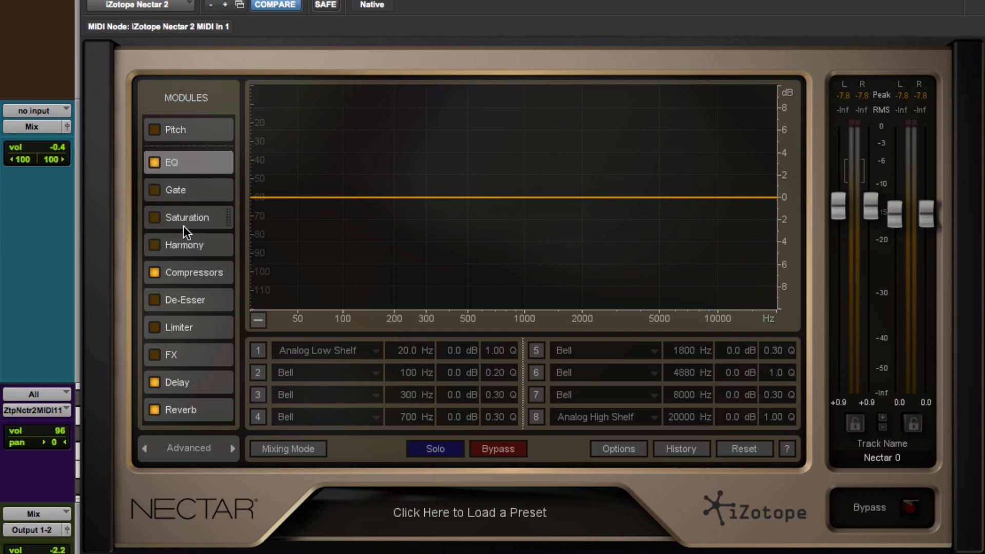
- Reorder the module chain so Compressors sits directly after EQ, and show the EQ settings again
left_click(183, 269)
left_click_drag(185, 272, 192, 160)
left_click(182, 187)
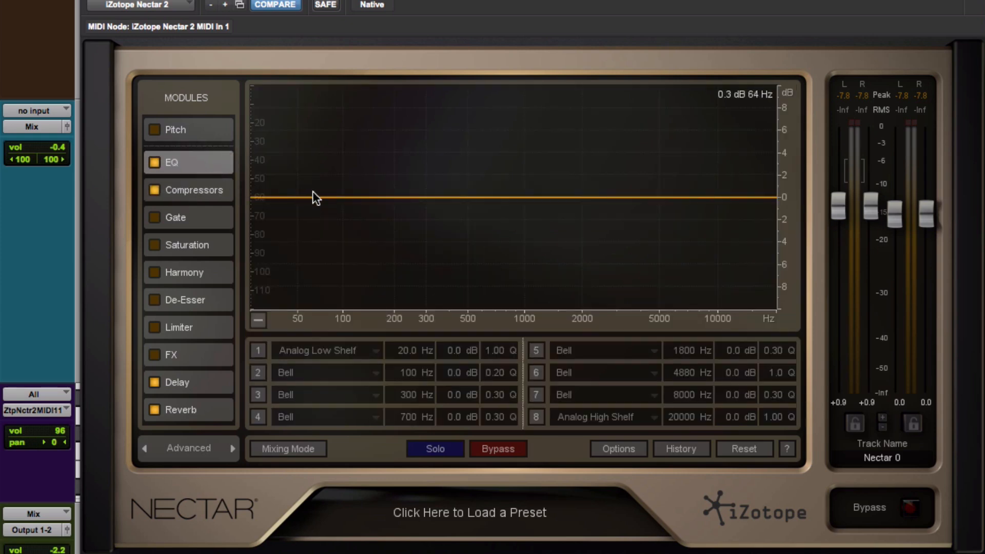
left_click(199, 185)
left_click(198, 165)
- Start playback and disable the Delay, Reverb and Compressors modules so only EQ is active
key("space")
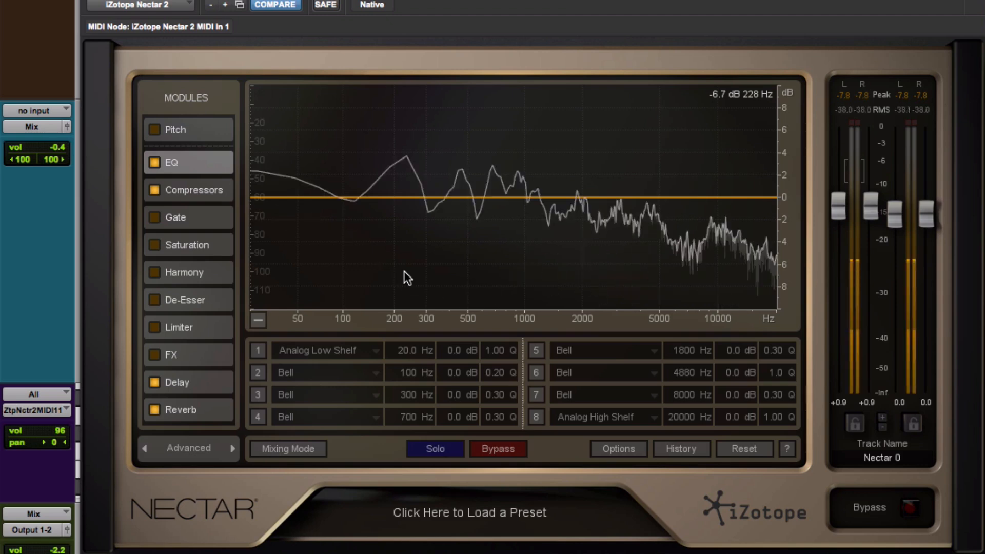
left_click(155, 383)
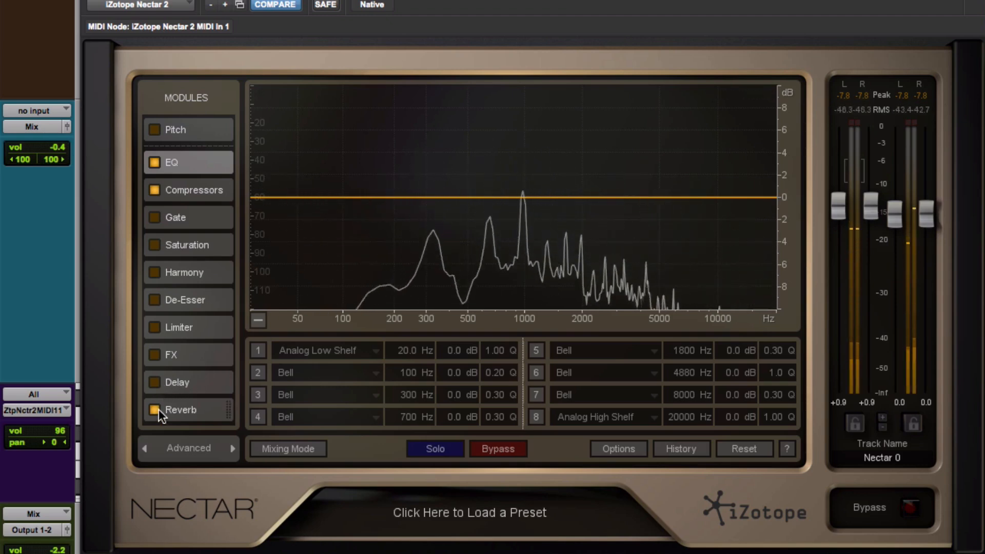
left_click(157, 410)
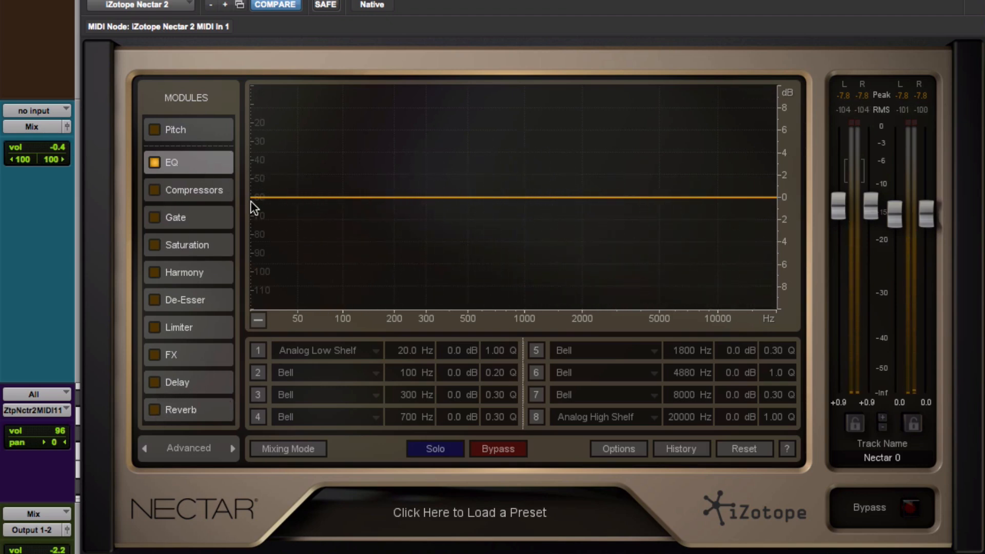
- Cut the lows in the EQ with band 1 at 28 Hz, -5.1 dB and band 3 at 253 Hz, -1.0 dB
left_click(258, 350)
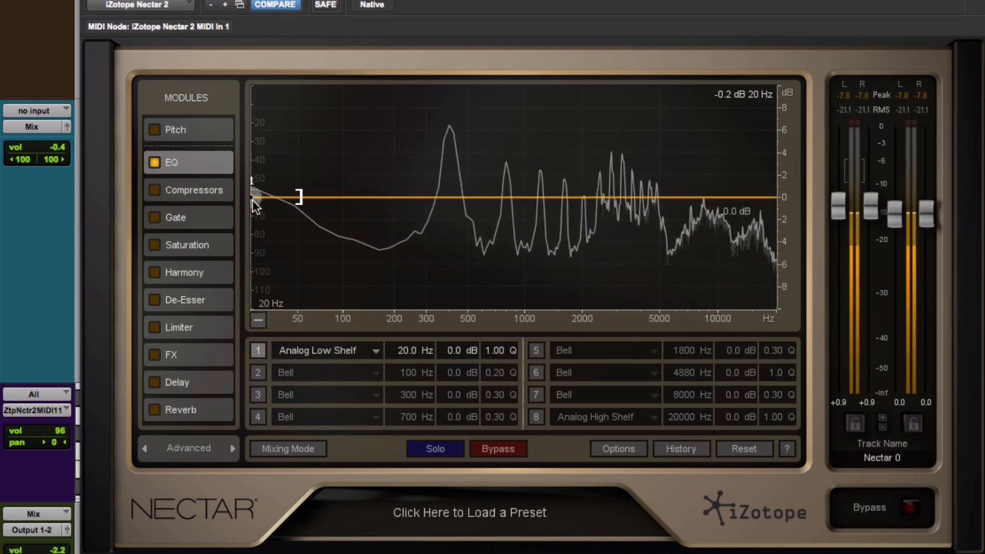
left_click_drag(252, 200, 264, 256)
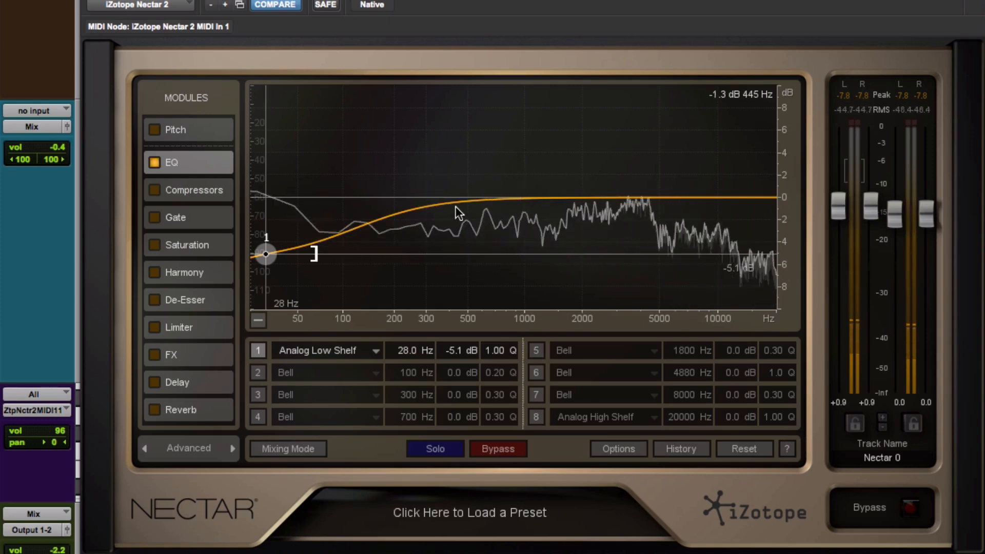
left_click_drag(450, 202, 410, 206)
- Enable EQ band 8 as an Analog High Shelf, set it to about 8513 Hz and +3.7 dB, and stop playback
left_click(536, 417)
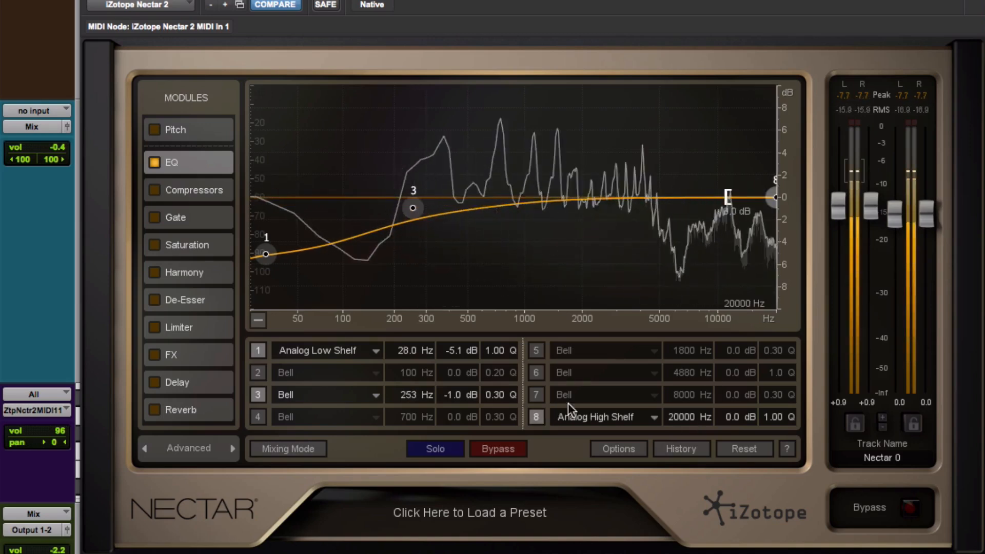
left_click_drag(771, 195, 702, 158)
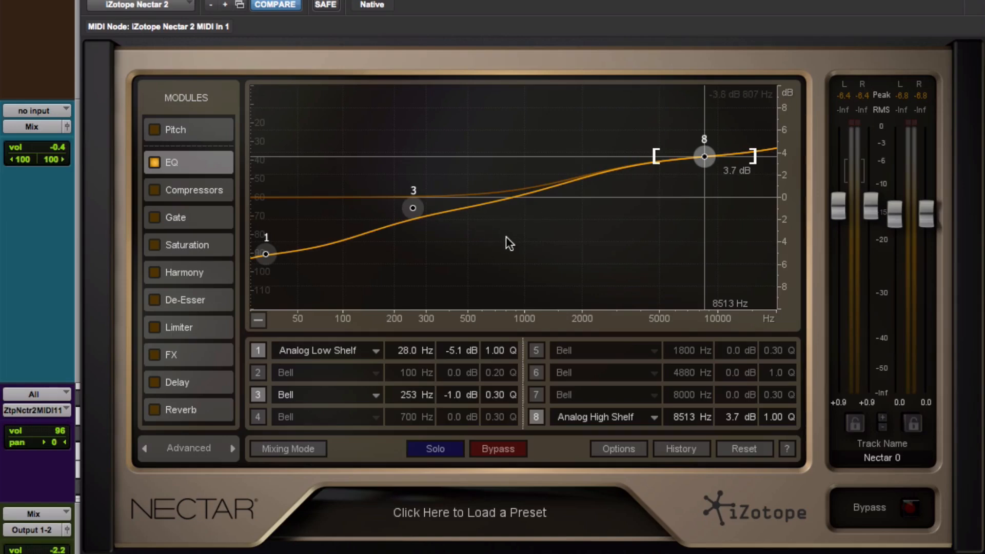
key("space")
left_click_drag(520, 233, 539, 131)
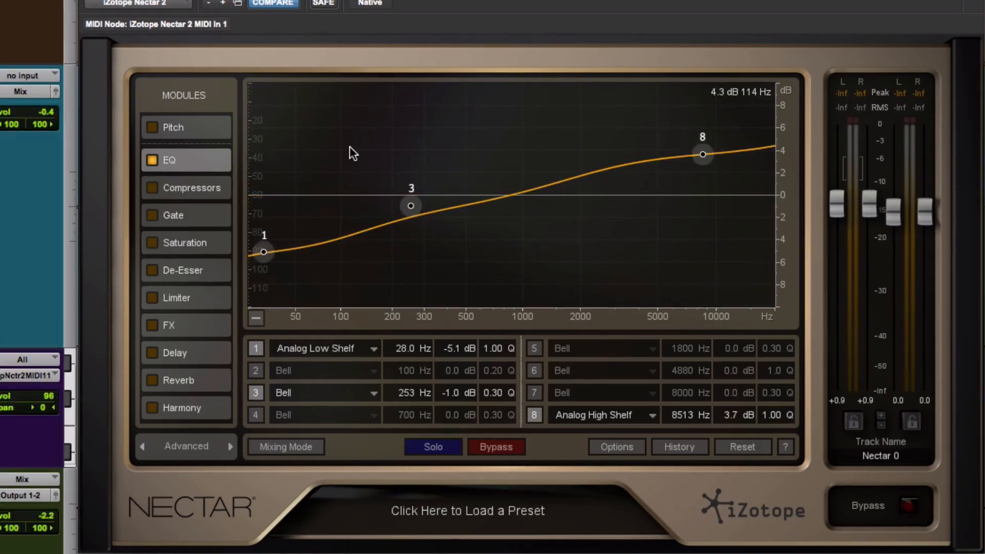
- Show the Compressors module and enable it
left_click(199, 187)
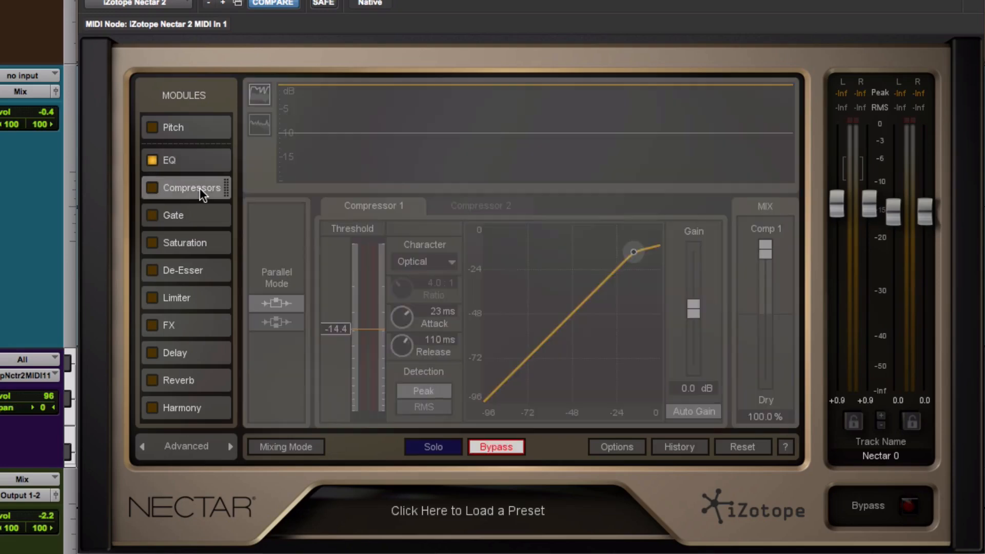
left_click(151, 187)
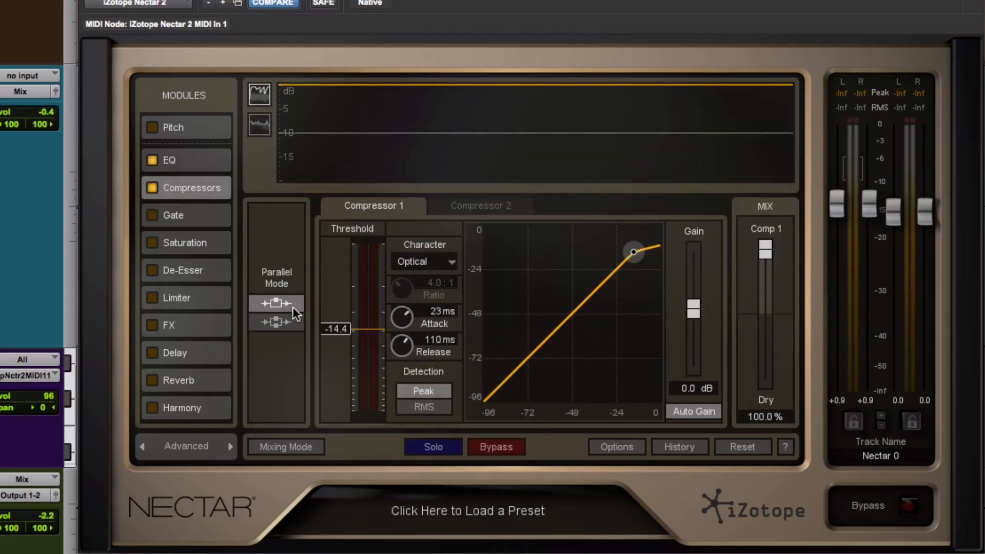
- Try the compressors' parallel mode, look at the Compressor 1 and Compressor 2 settings, and restore the single-compressor routing
left_click(276, 322)
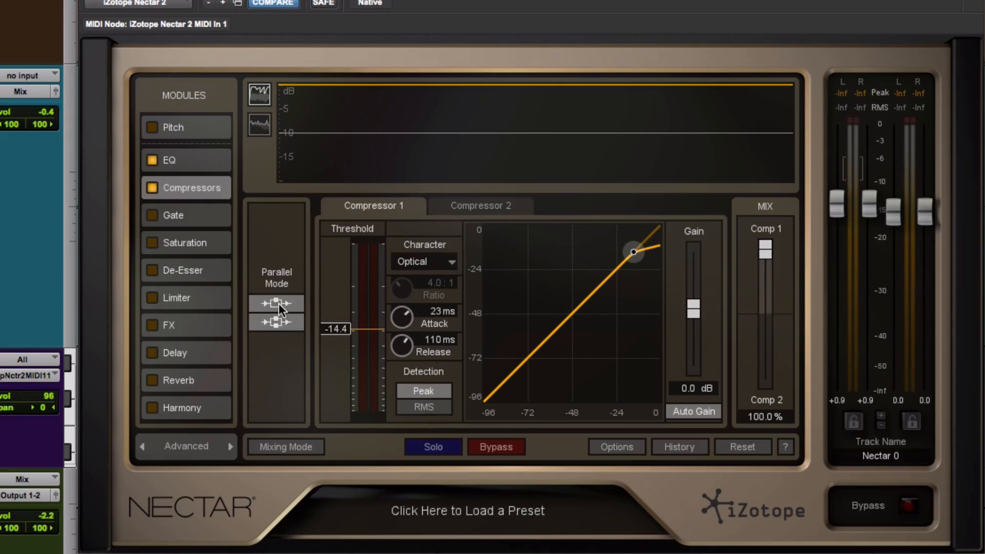
left_click(279, 304)
left_click(281, 321)
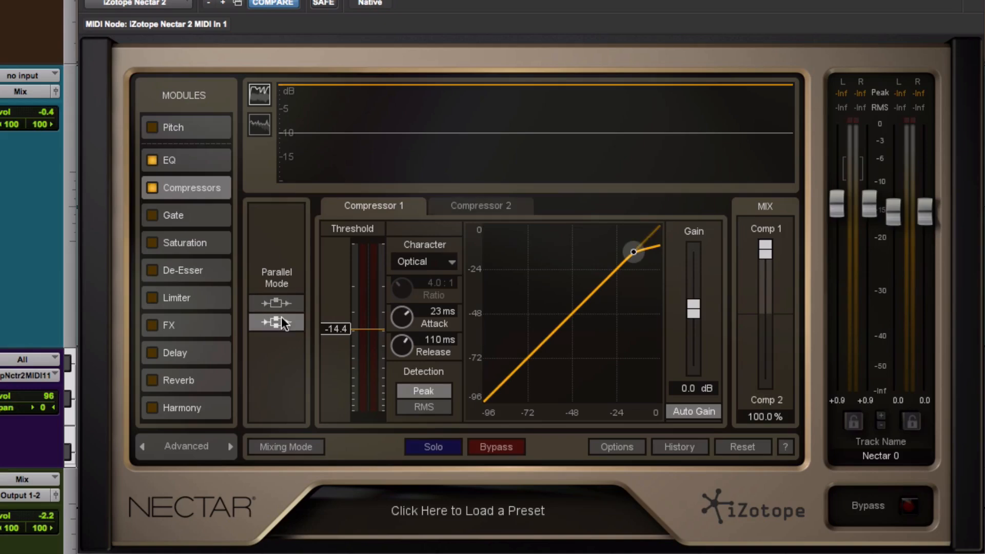
left_click(483, 203)
left_click(371, 209)
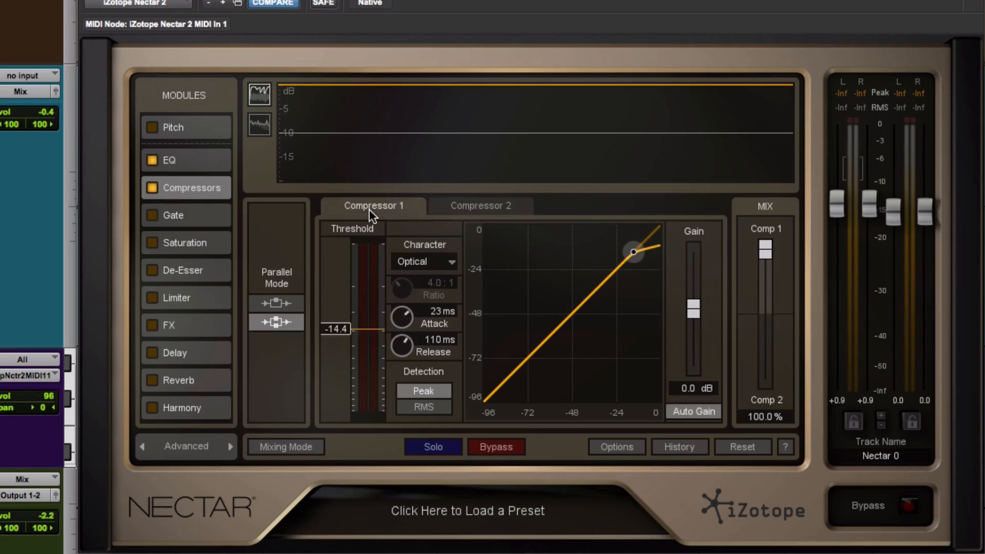
left_click(469, 202)
left_click(269, 303)
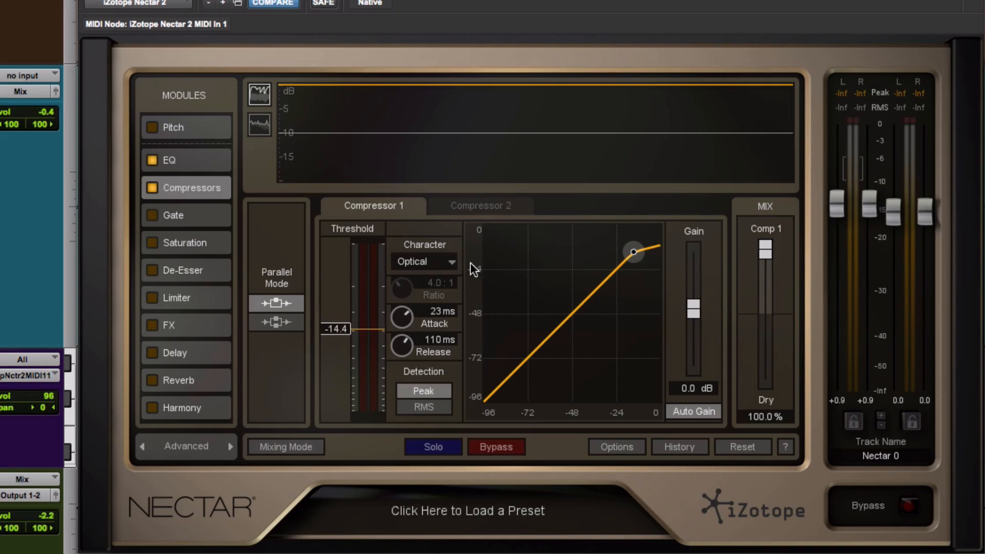
- Step through the Digital and Vintage characters for Compressor 1 and settle on Optical
left_click(433, 263)
left_click(435, 277)
left_click(435, 264)
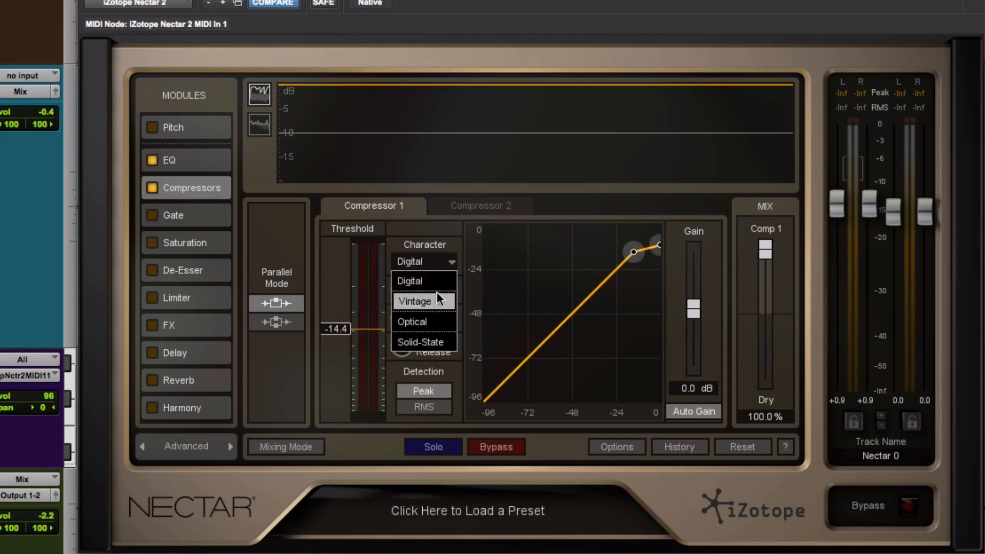
left_click(442, 264)
left_click(437, 261)
left_click(435, 302)
left_click(429, 264)
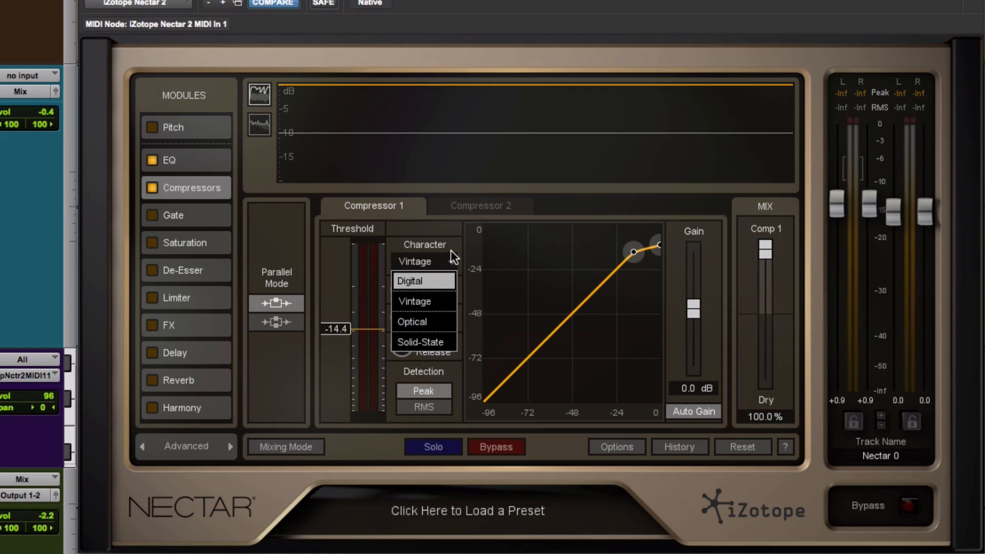
left_click(430, 320)
- Set Compressor 1's threshold to -12.9 dB, audition it, and keep Peak detection after trying RMS
left_click_drag(344, 327, 343, 322)
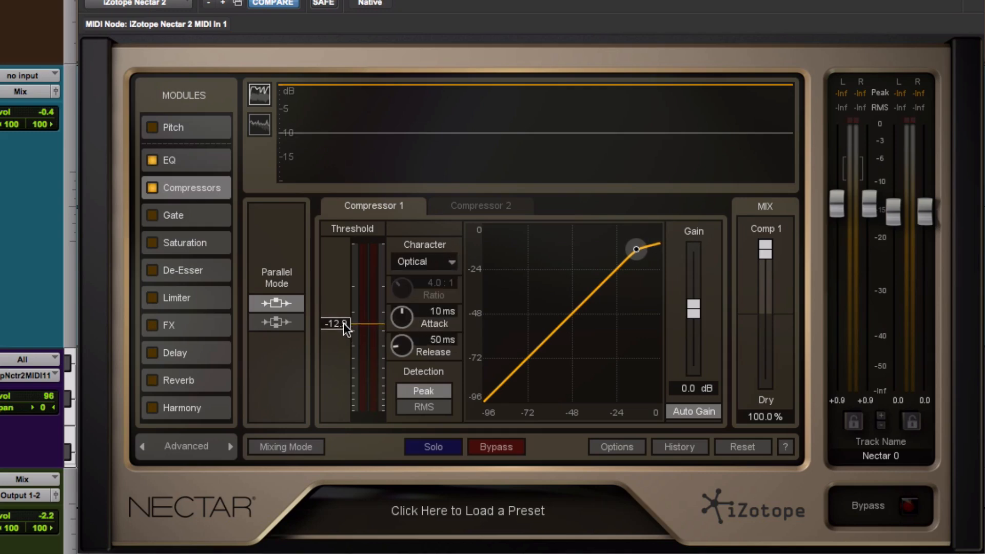
key("space")
left_click(438, 410)
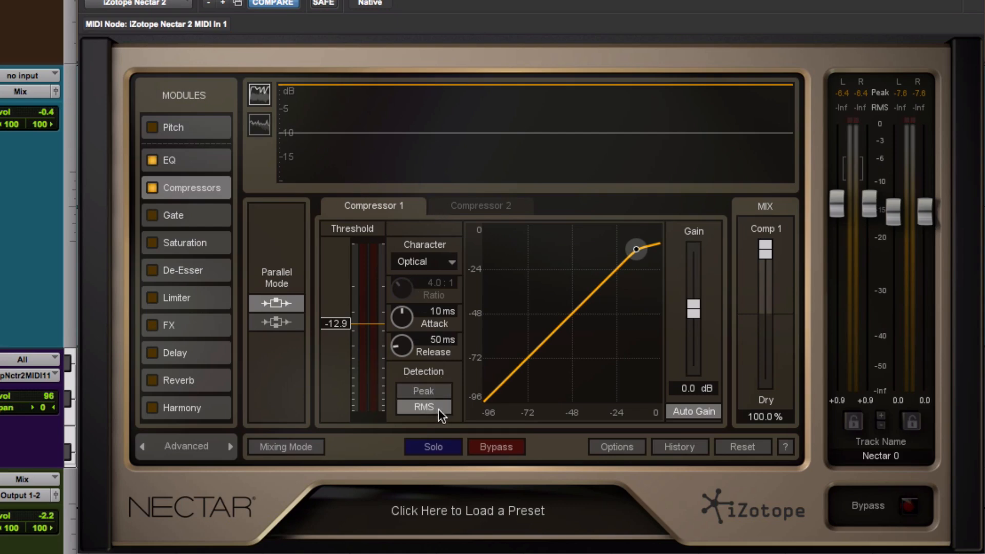
left_click(435, 392)
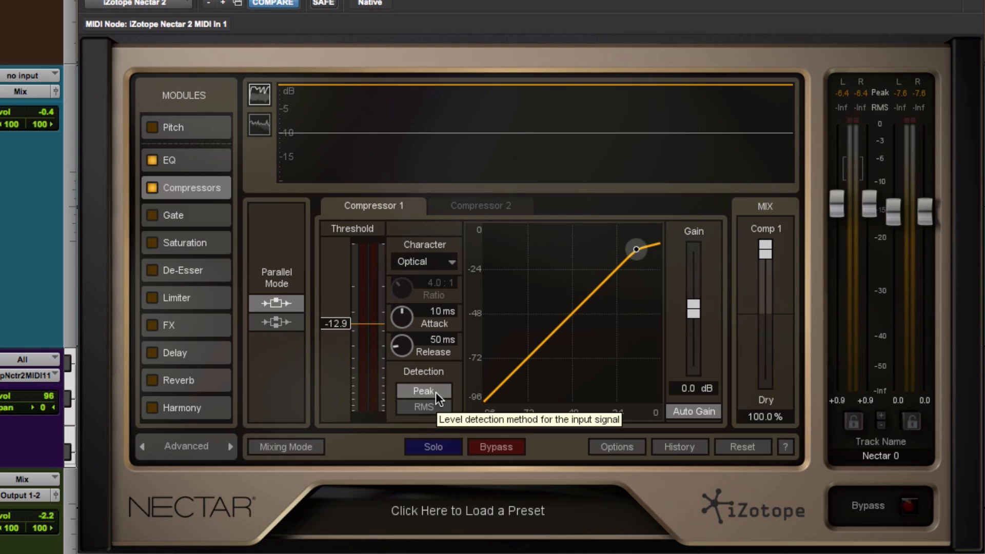
- Try the Digital and Vintage characters on Compressor 1 again, and return to Optical with the mix at 100%
left_click(430, 264)
left_click(432, 280)
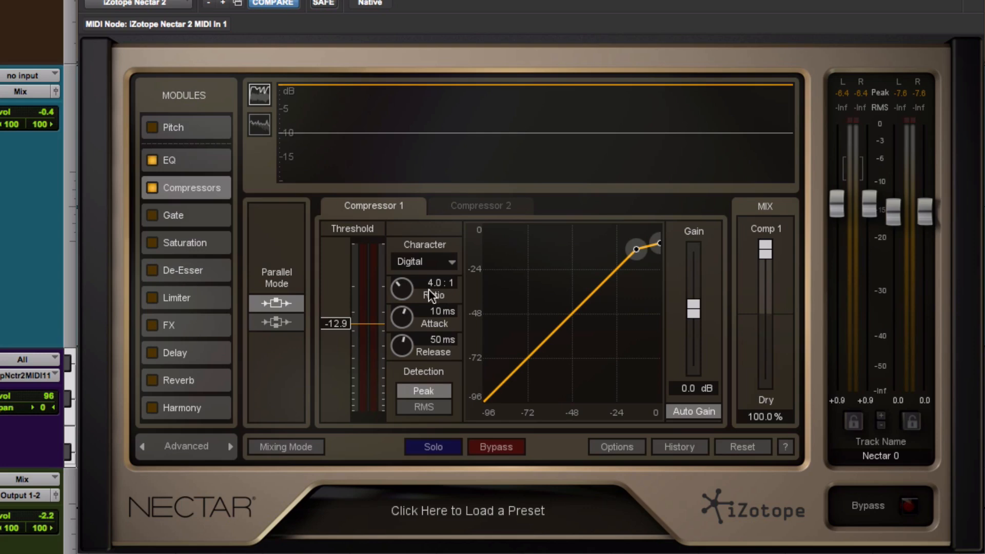
left_click(436, 301)
left_click(426, 262)
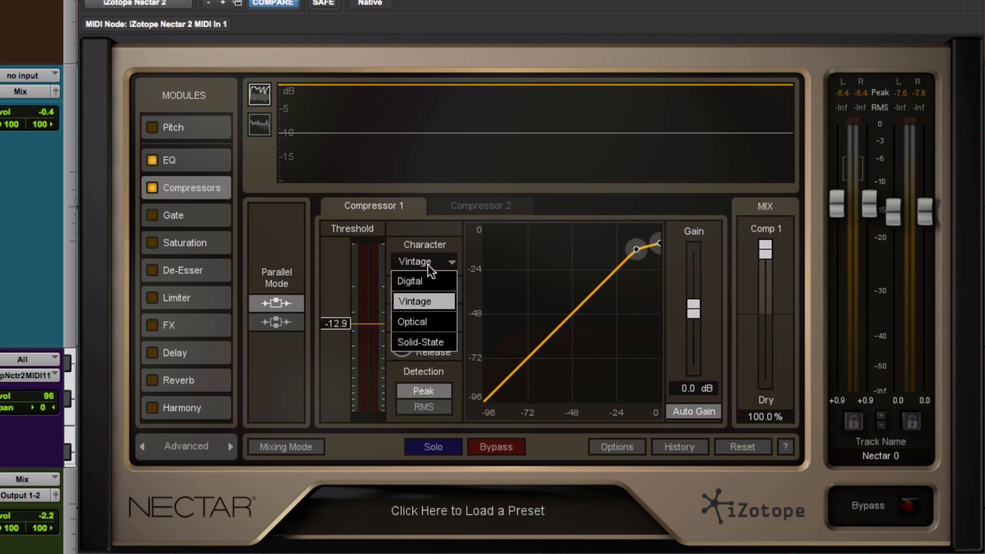
left_click(426, 320)
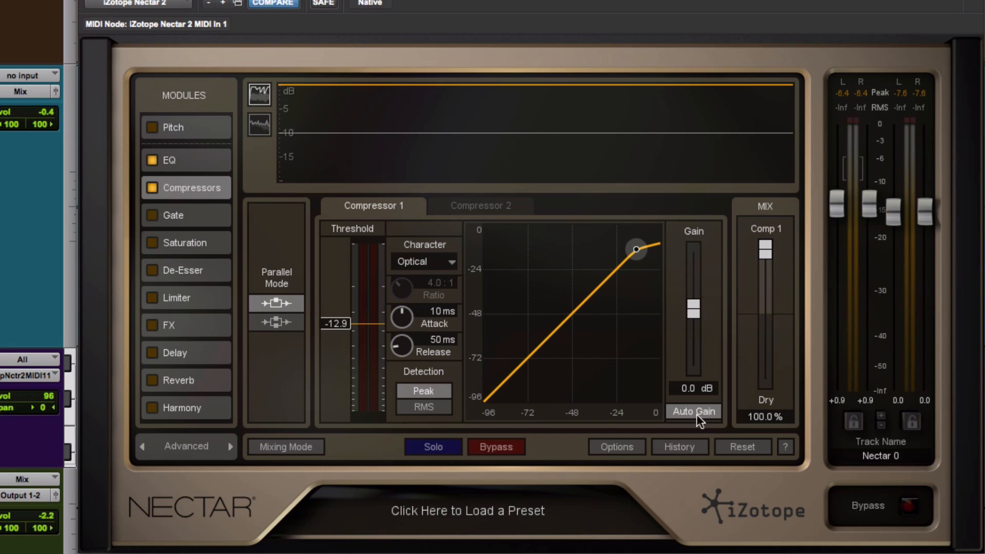
mouse_move(765, 245)
left_mouse_down()
mouse_move(755, 387)
mouse_move(767, 220)
mouse_move(768, 386)
mouse_move(771, 236)
left_mouse_up()
- Look at the Gate module with its processing enabled, and disable it again
left_click(194, 215)
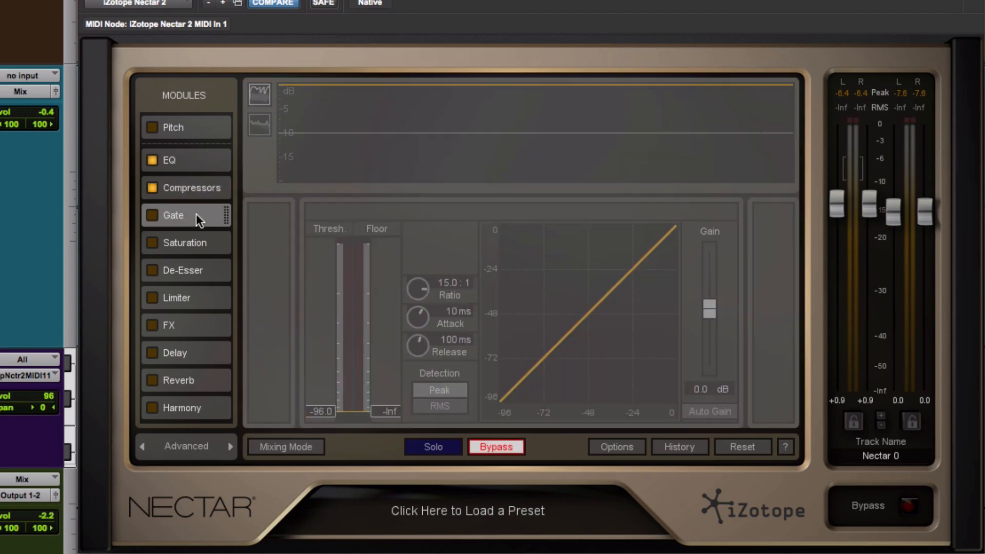
left_click(153, 215)
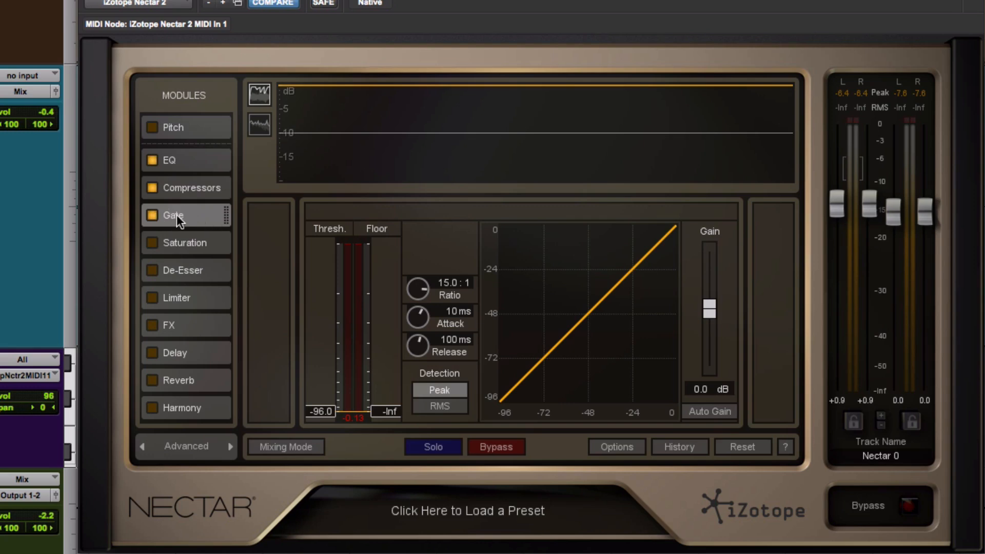
left_click(154, 215)
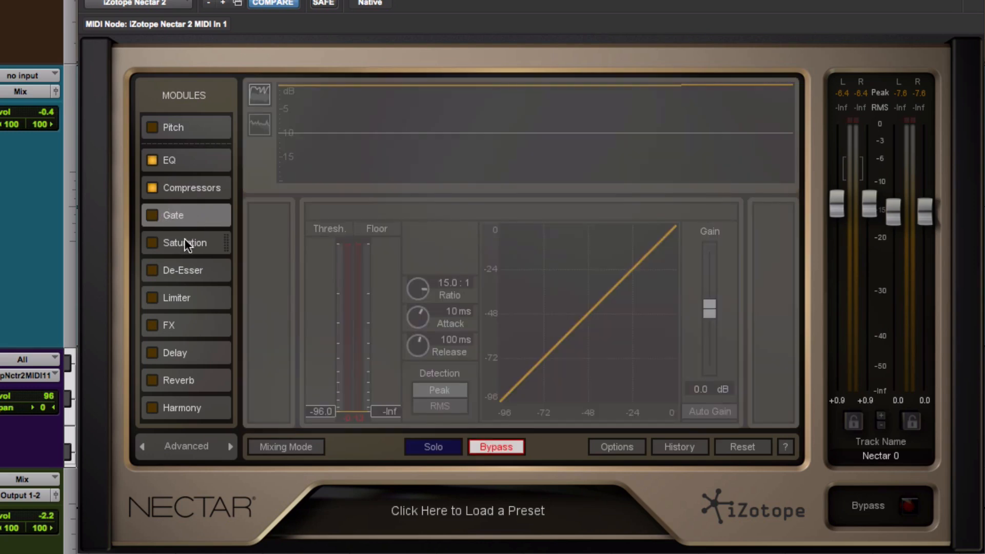
- Enable the Saturation module with the Analog type and raise its mix to 100%
left_click(184, 241)
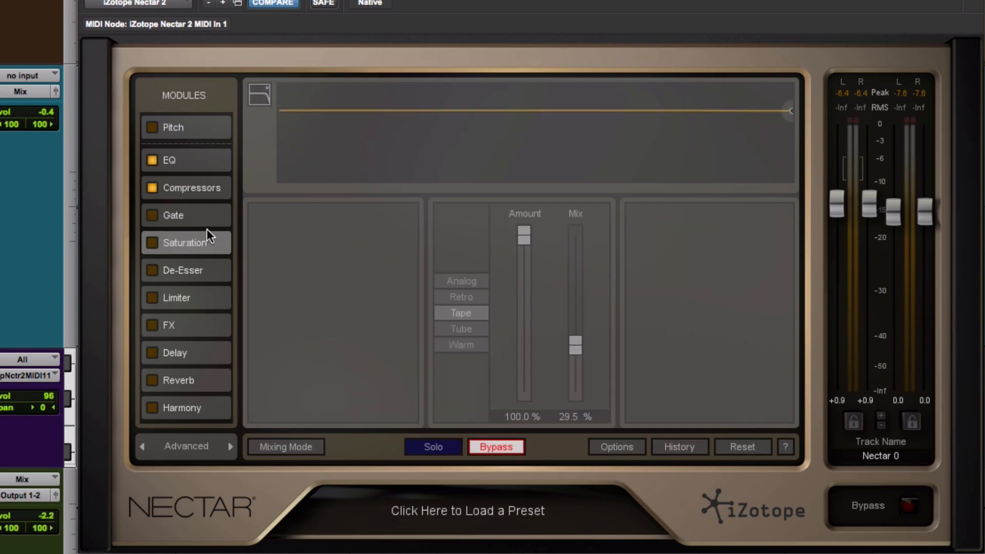
left_click(154, 242)
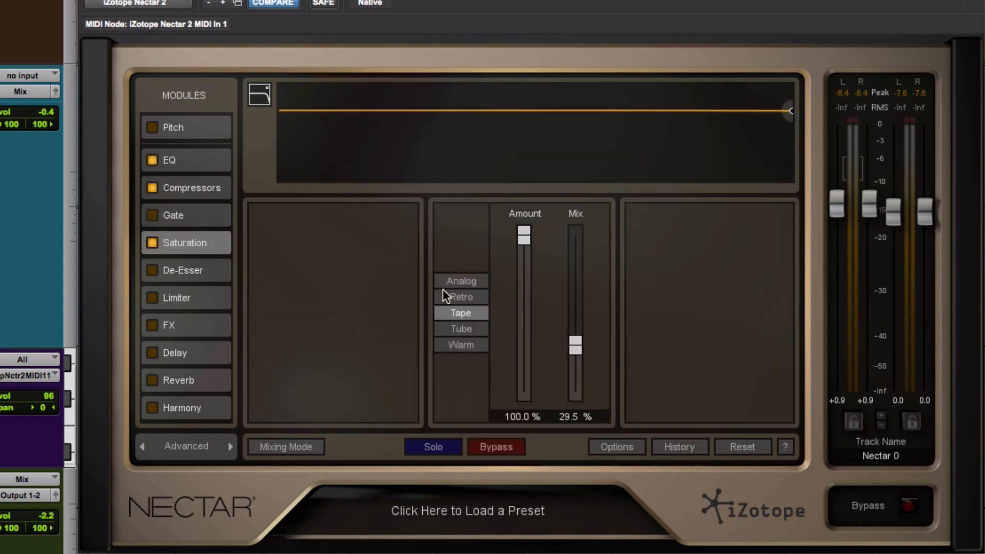
left_click(469, 279)
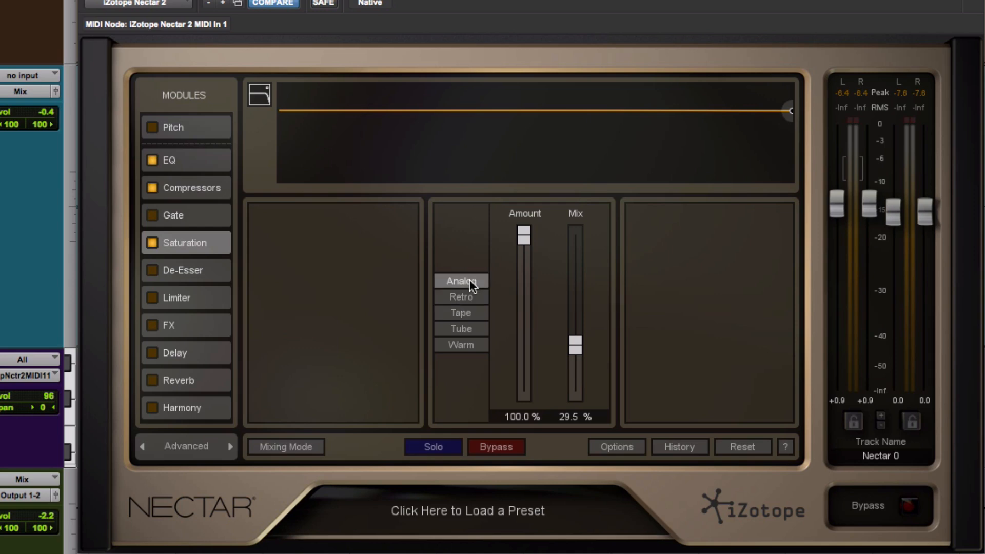
left_click_drag(575, 344, 575, 216)
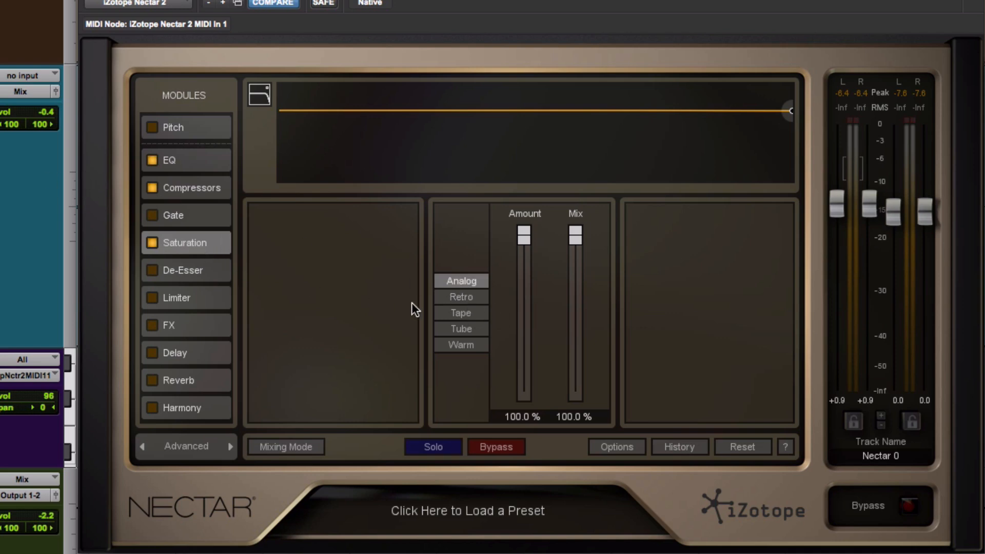
- Audition the Retro, Tape, Tube and Warm saturation types with the mix at 100%
mouse_move(580, 228)
left_mouse_down()
mouse_move(580, 250)
mouse_move(586, 210)
left_mouse_up()
left_click(464, 297)
left_click(467, 313)
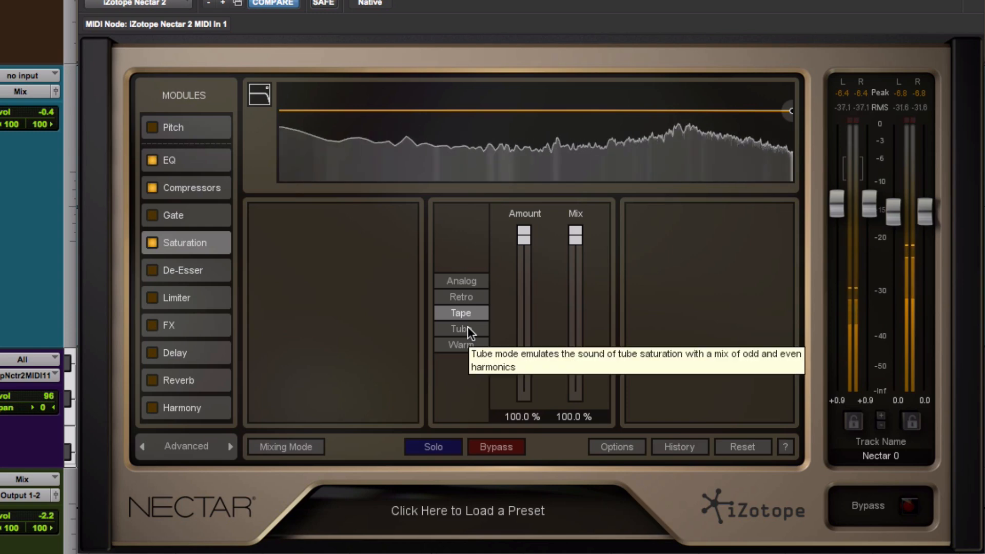
left_click(467, 327)
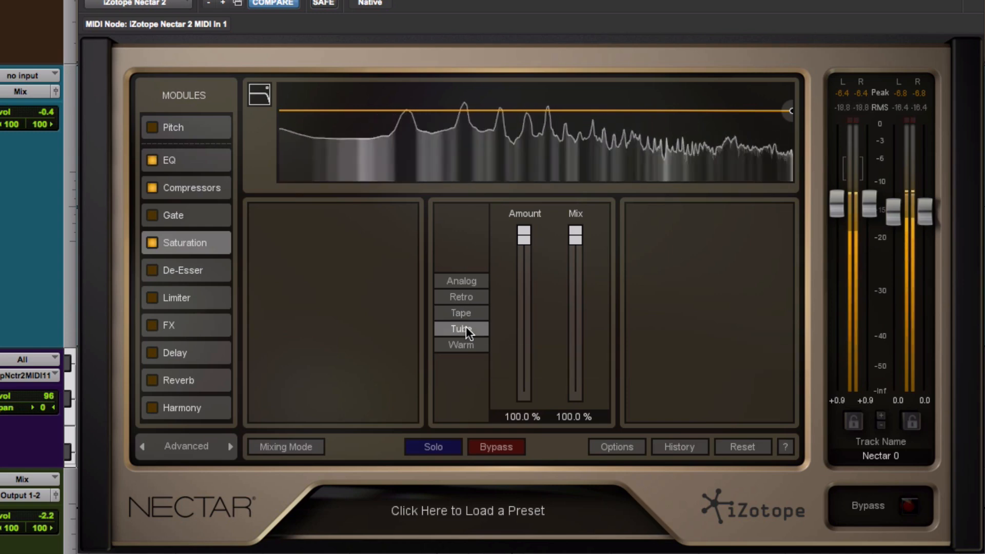
left_click(466, 342)
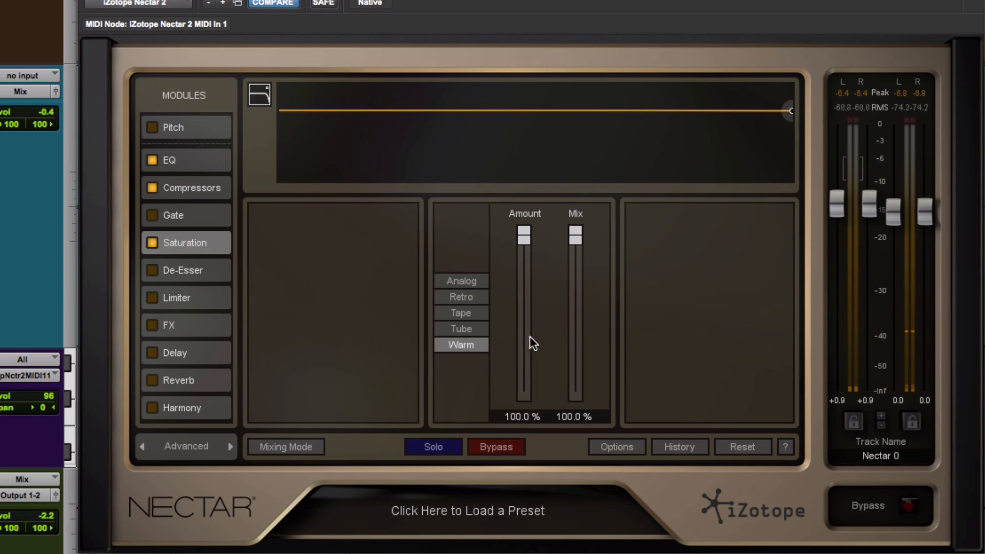
- Try the Retro and Tape saturation types again, choose Tube, and lower the saturation mix to 30.7%
left_click(473, 297)
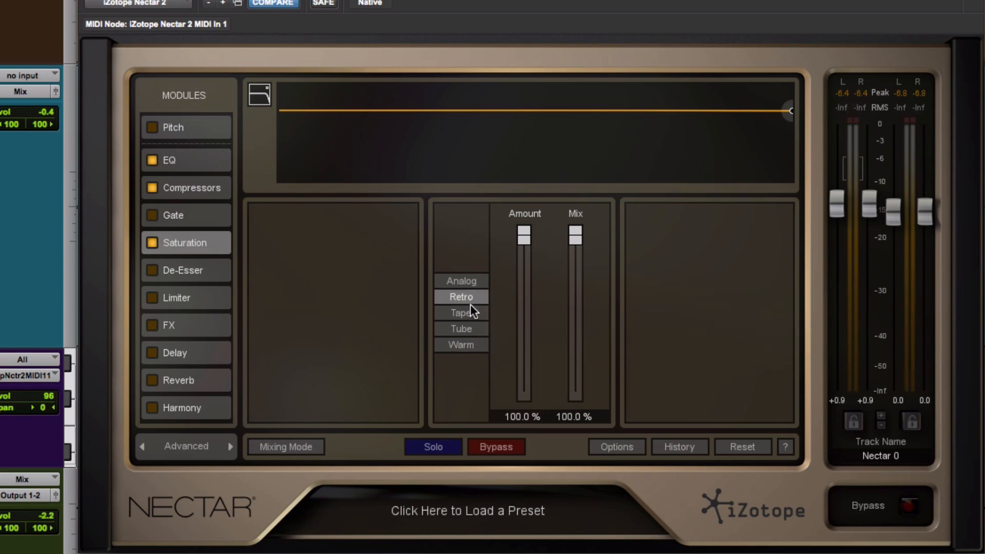
left_click(470, 308)
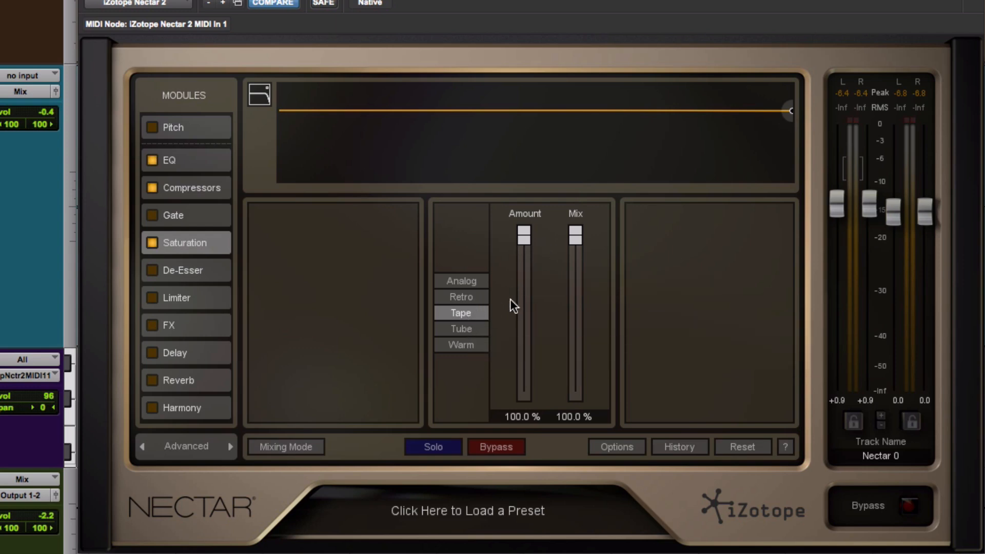
left_click(466, 328)
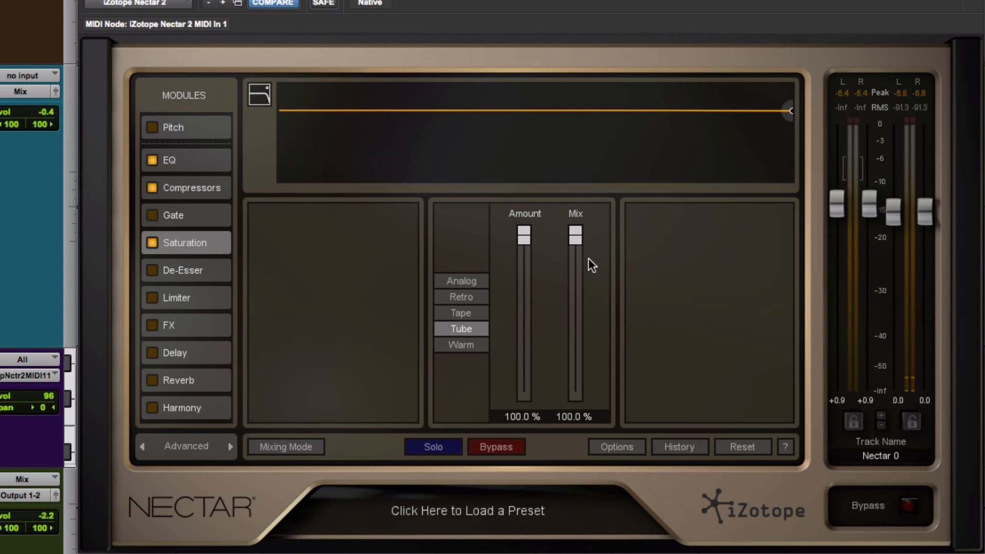
left_click_drag(580, 242, 582, 347)
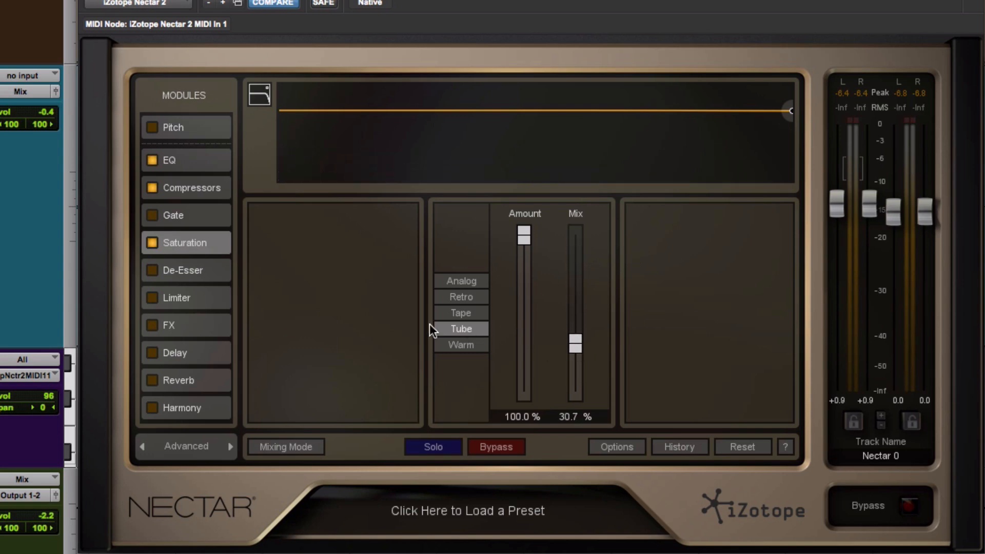
- Enable the De-Esser module and lower its crossover frequency to 3383.7 Hz
left_click(184, 271)
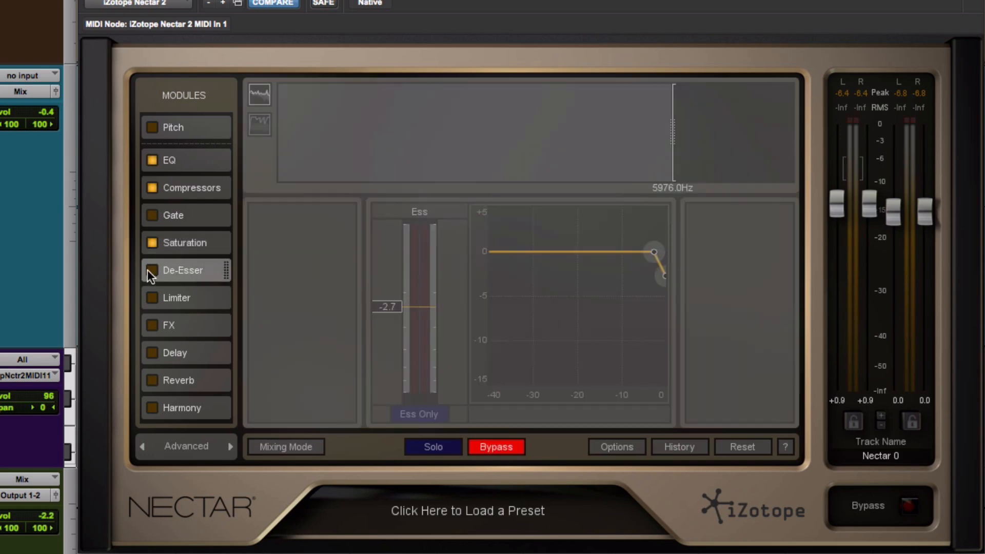
left_click(150, 271)
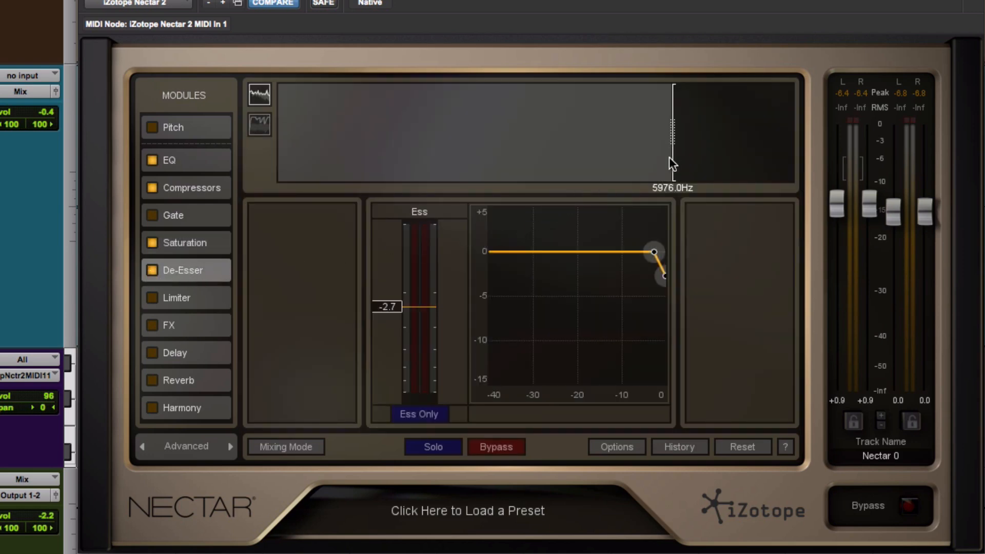
left_click_drag(672, 148, 617, 147)
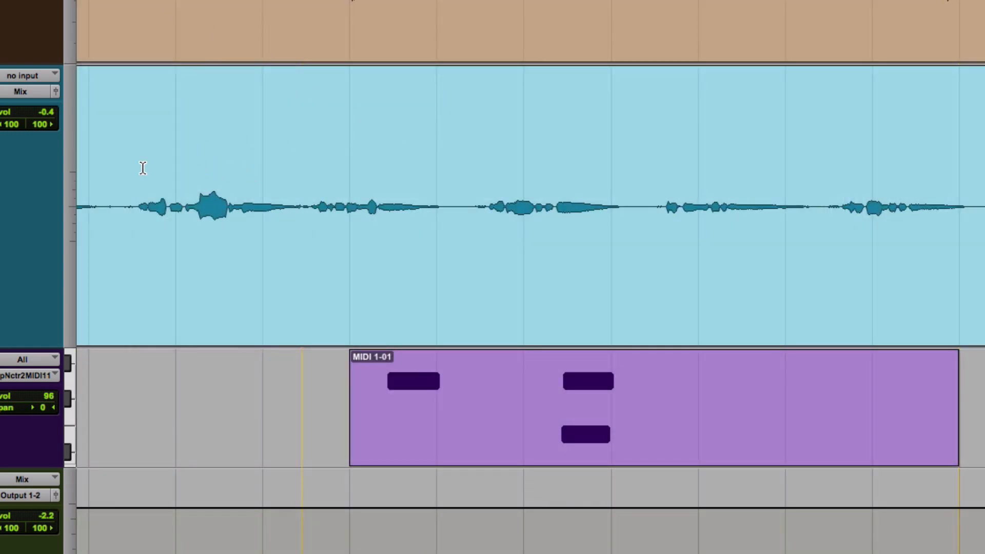
- Play the vocal track from its first phrase, and place the playback start just before the second phrase
left_click(137, 168)
key("space")
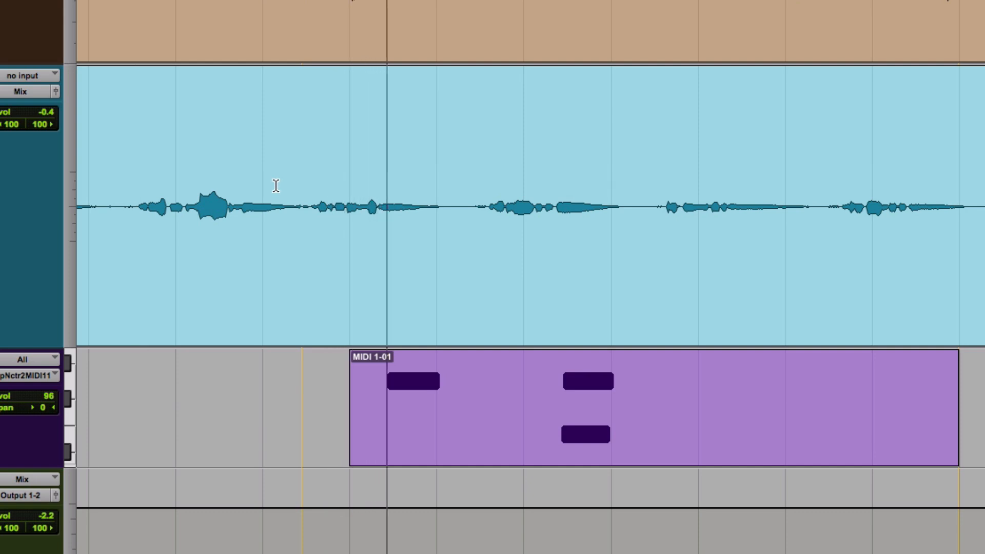
key("space")
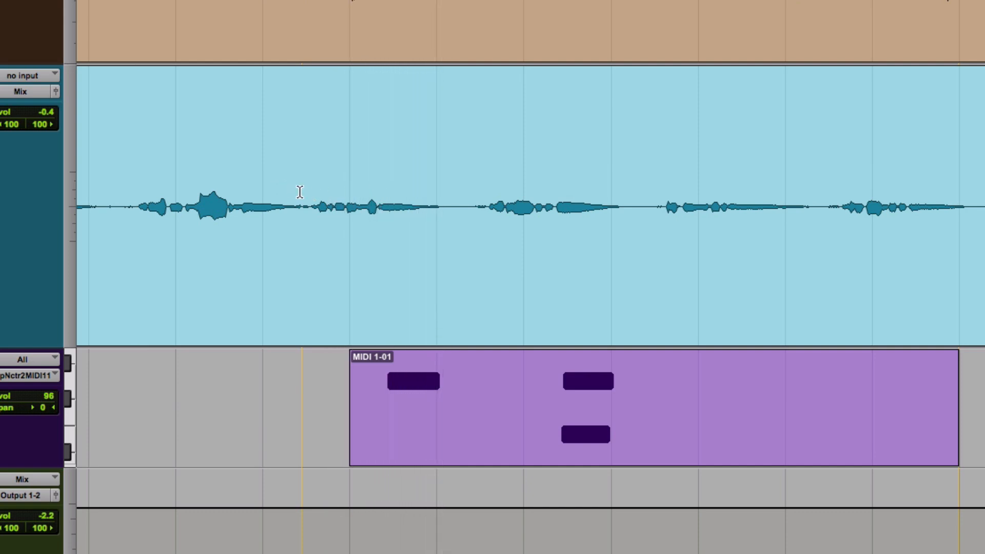
left_click(289, 190)
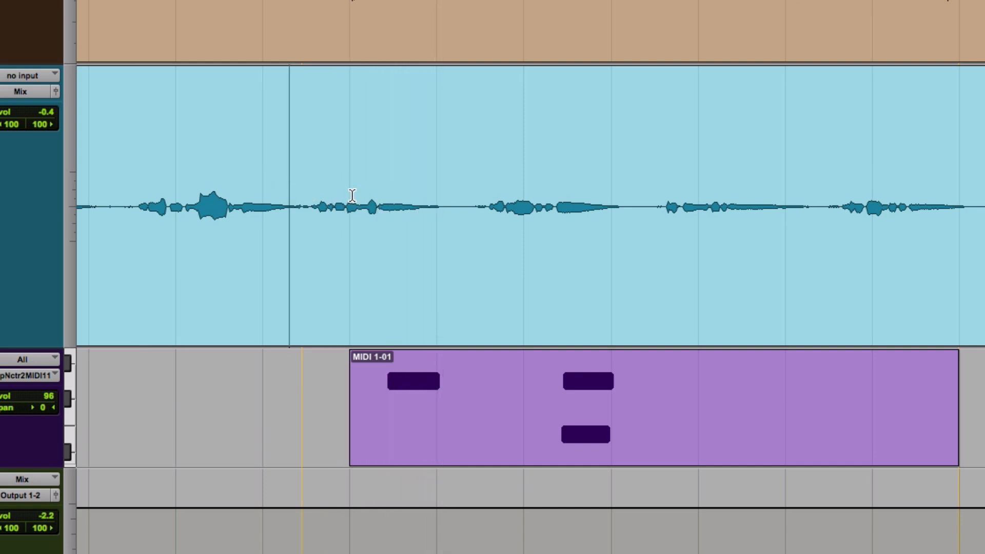
left_click(280, 191)
left_click(286, 191)
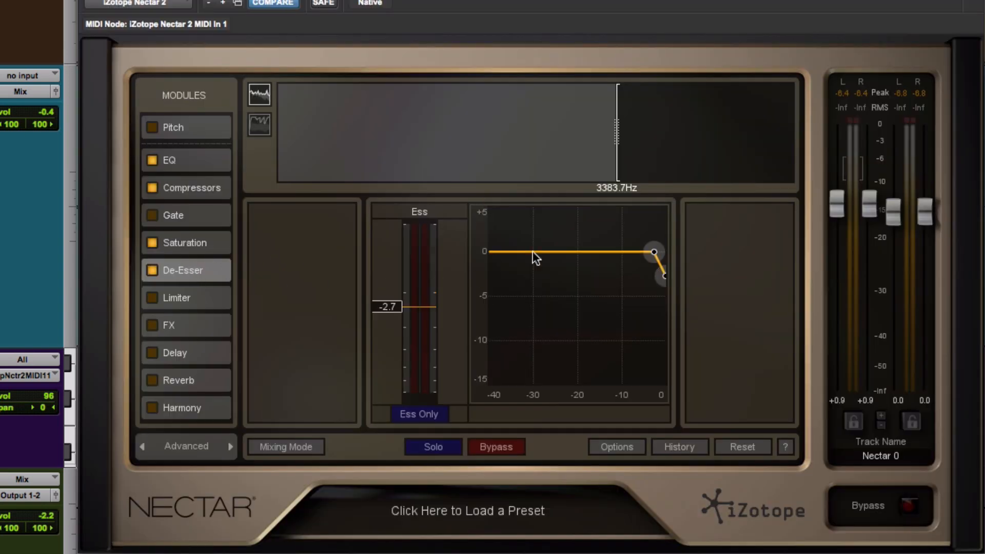
- Monitor the De-Esser with Ess Only while setting its frequency to 5611.9 Hz and its threshold to -3.0 dB
left_click_drag(620, 137, 650, 136)
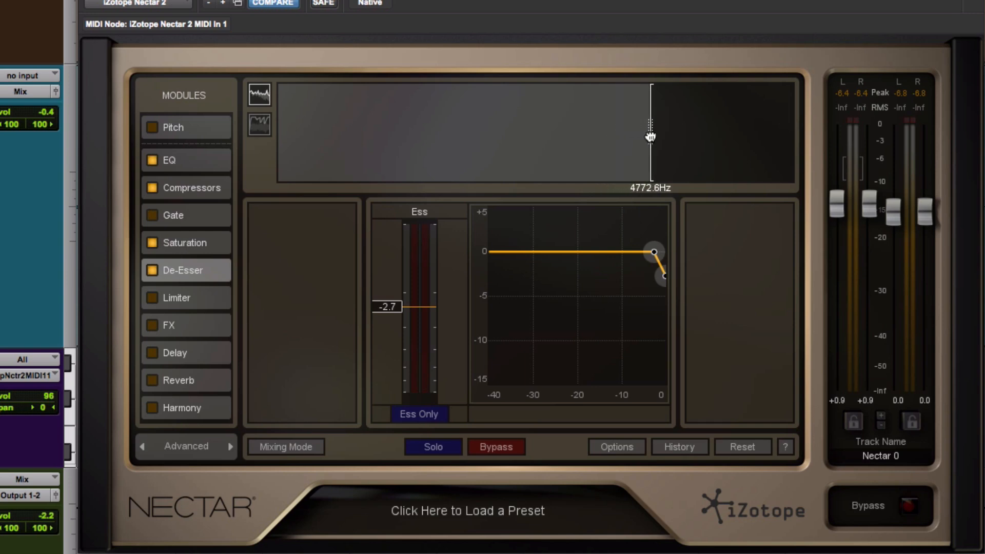
left_click(433, 410)
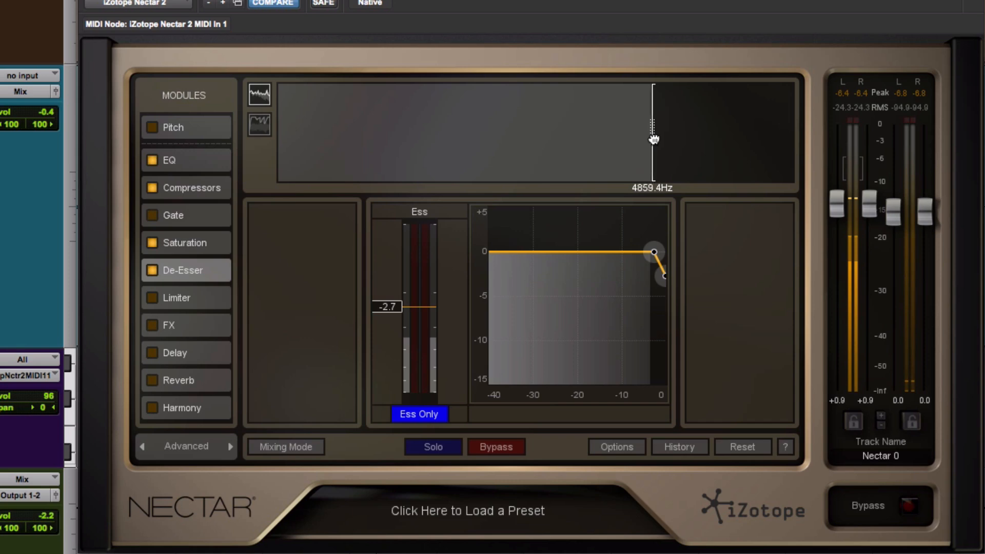
left_click_drag(651, 140, 666, 141)
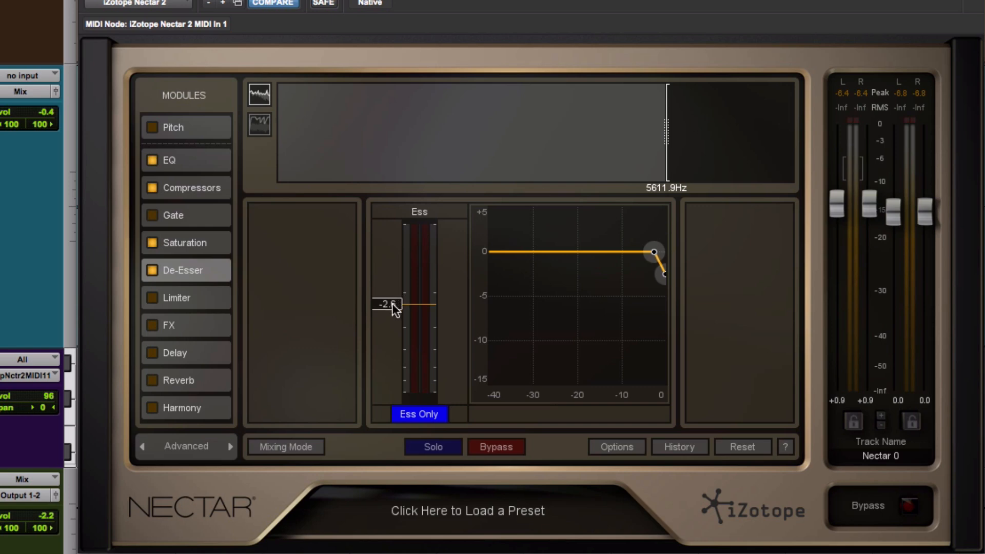
left_click_drag(391, 305, 393, 314)
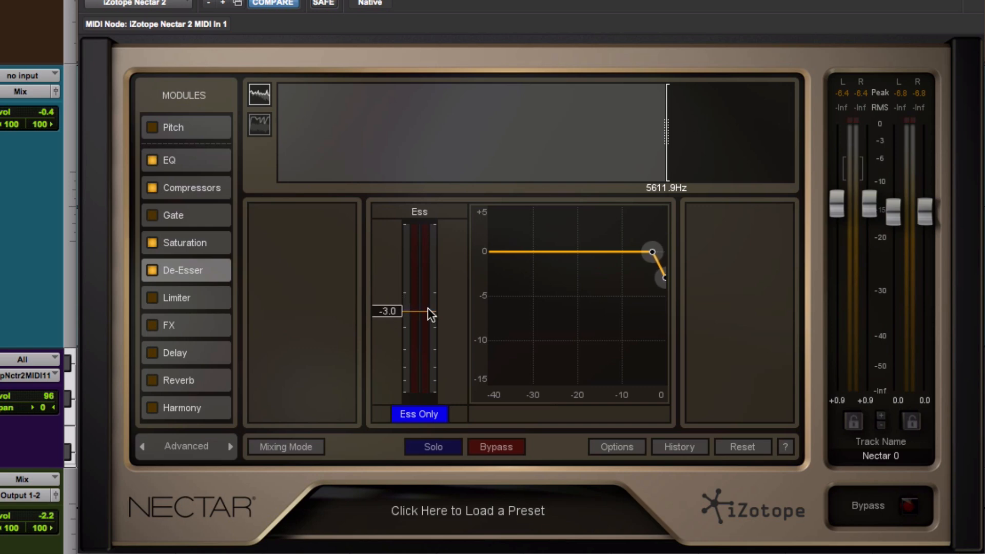
- Audition the De-Esser with Ess Only, switch Ess Only off, and raise the threshold slightly above -3.0 dB
left_click(417, 414)
key("space")
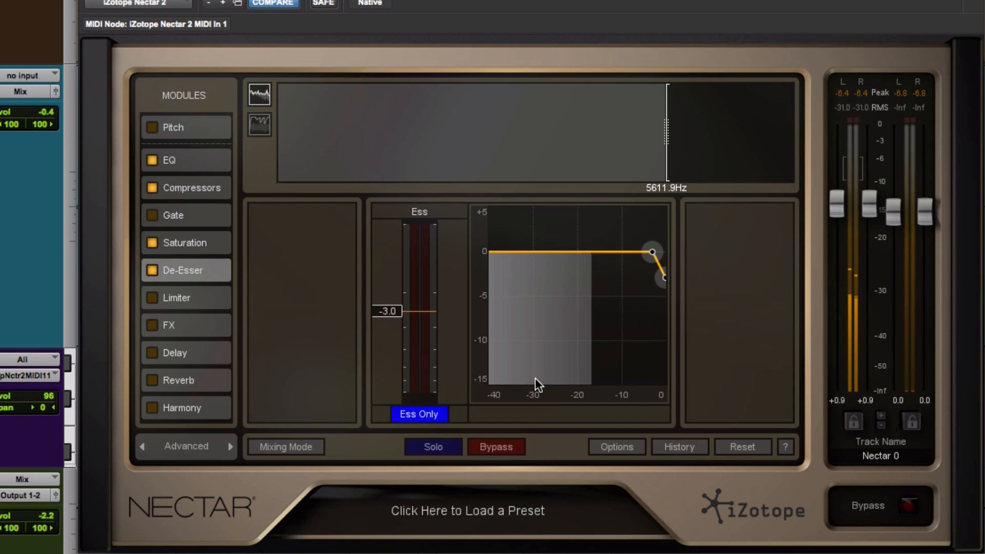
left_click(434, 413)
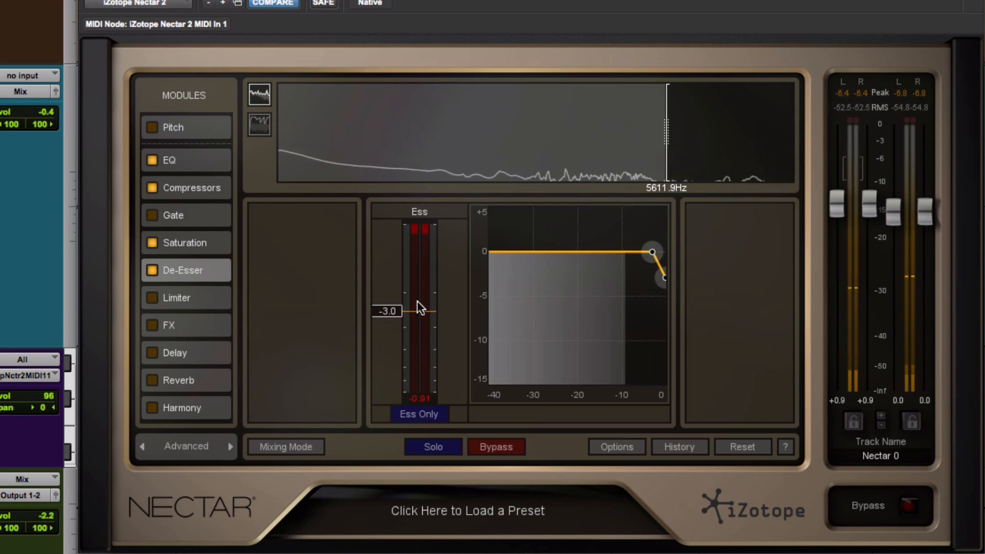
left_click_drag(417, 301, 392, 308)
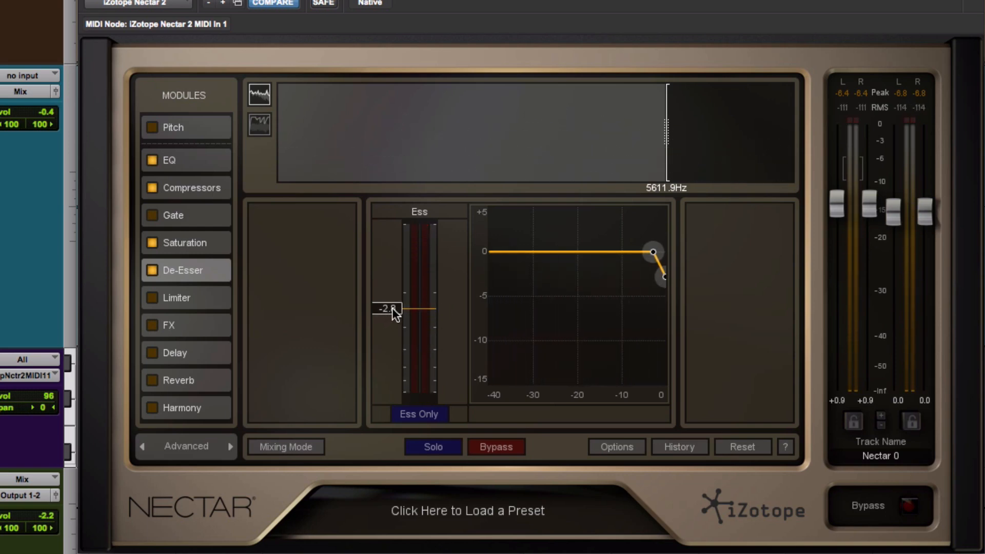
- Enable the Limiter module, try it directly after the Compressors, and return it to its place below the De-Esser
left_click(205, 298)
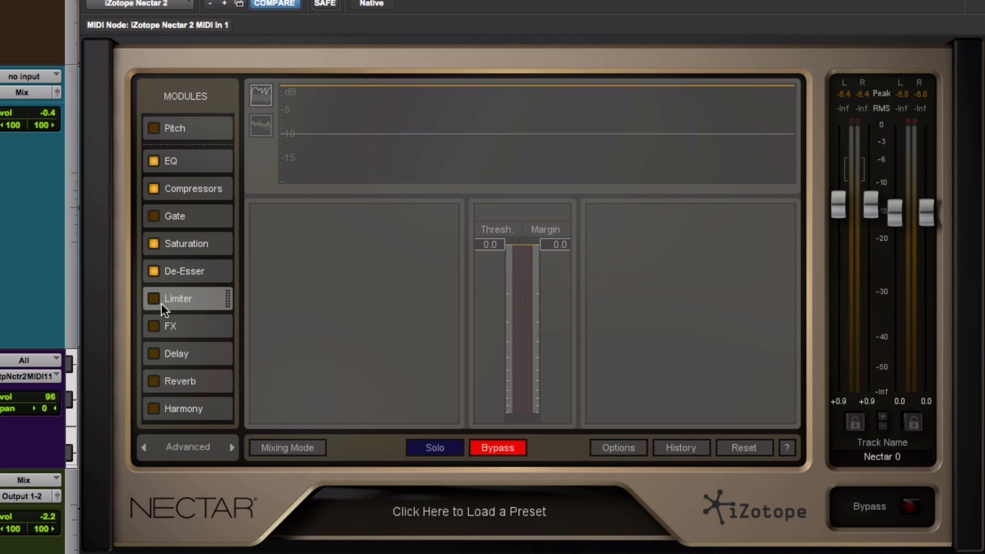
left_click_drag(163, 302, 194, 209)
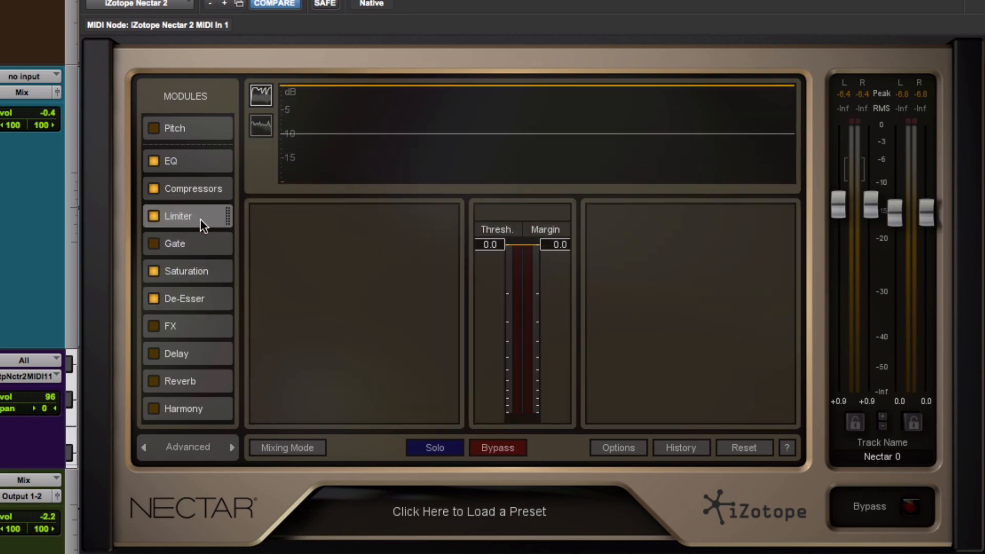
left_click_drag(195, 218, 196, 308)
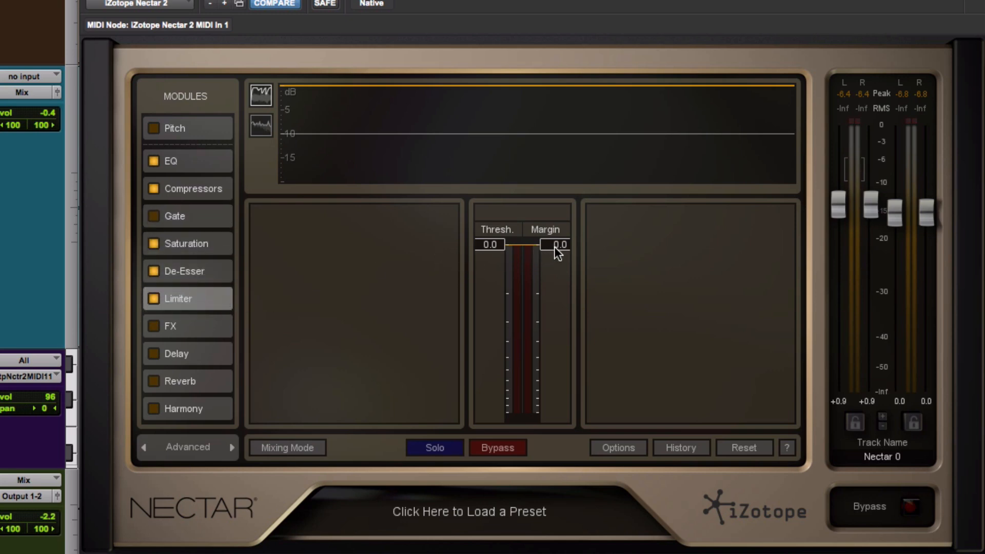
- Set the Limiter's threshold to -0.1 dB and margin to -0.2 dB, and move it to the end of the module chain
left_click_drag(554, 246, 497, 257)
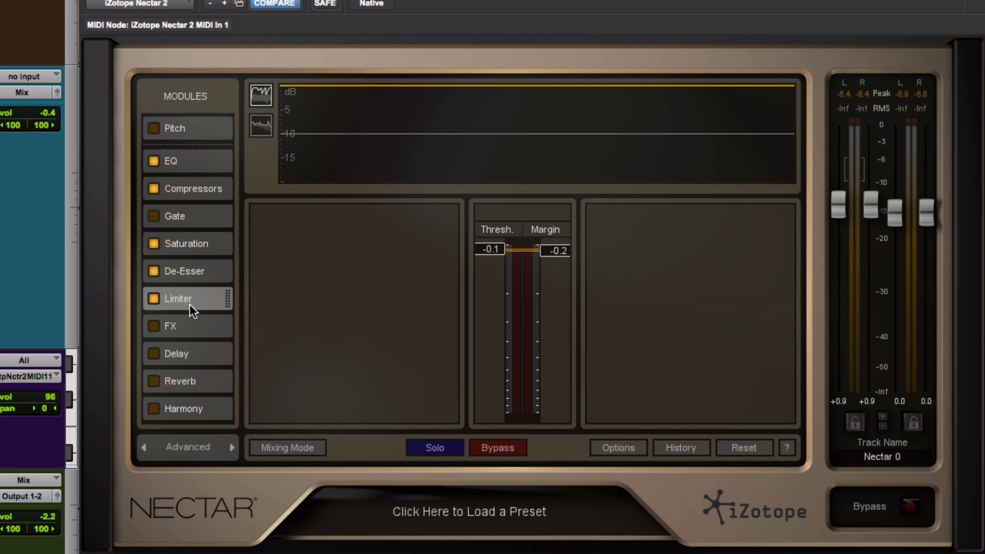
left_click_drag(186, 303, 199, 421)
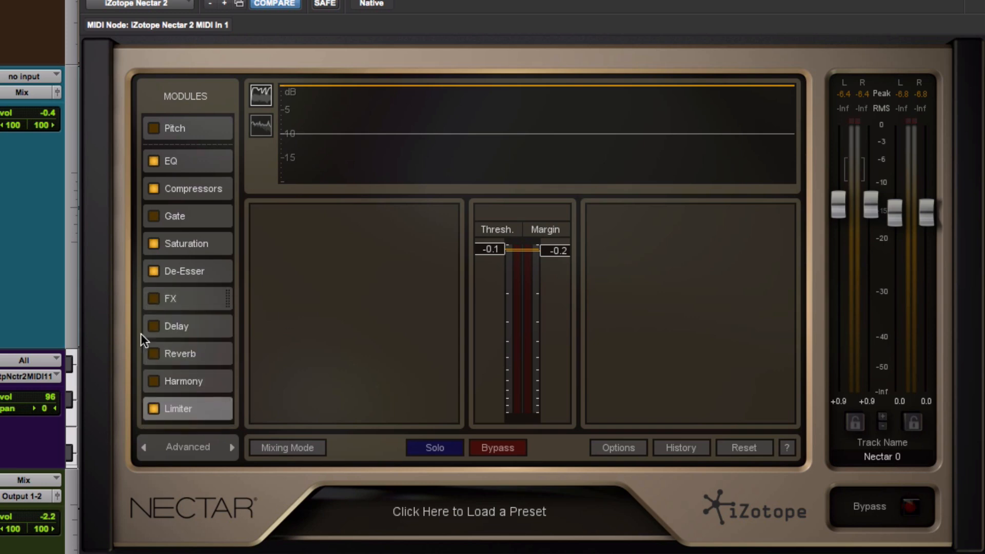
- Enable and solo the FX module, and audition its Distort send at 25.5% and 49.0%
left_click(191, 302)
left_click(154, 296)
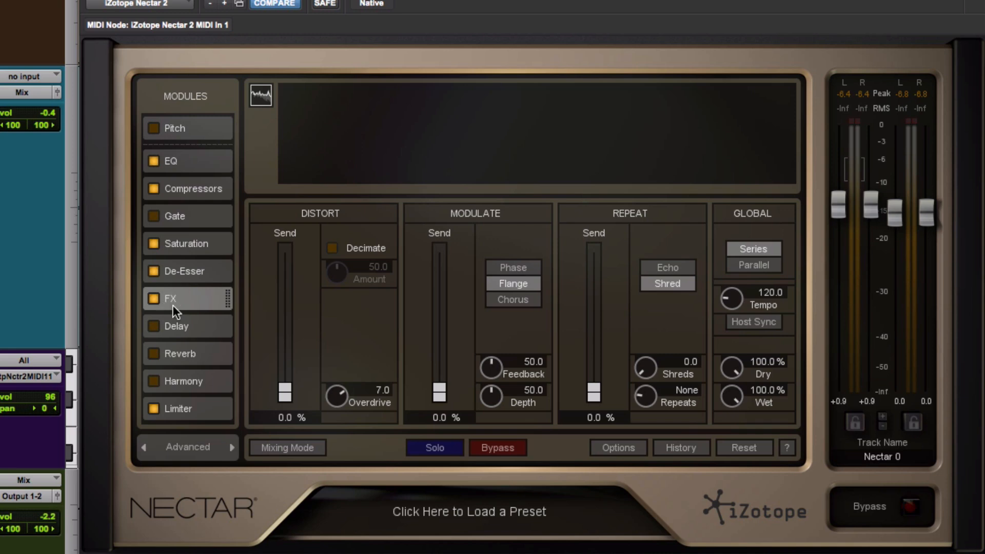
left_click_drag(285, 388, 286, 352)
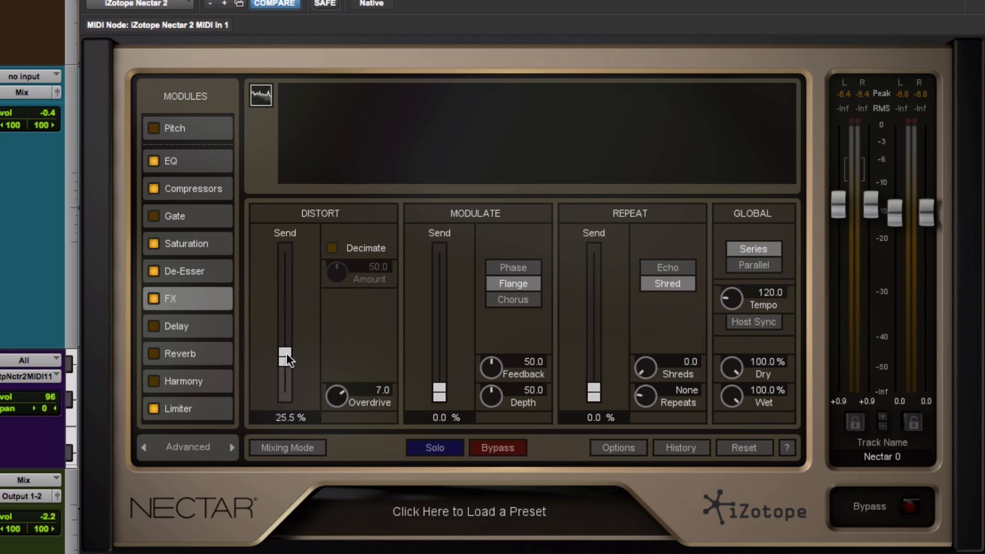
left_click(432, 448)
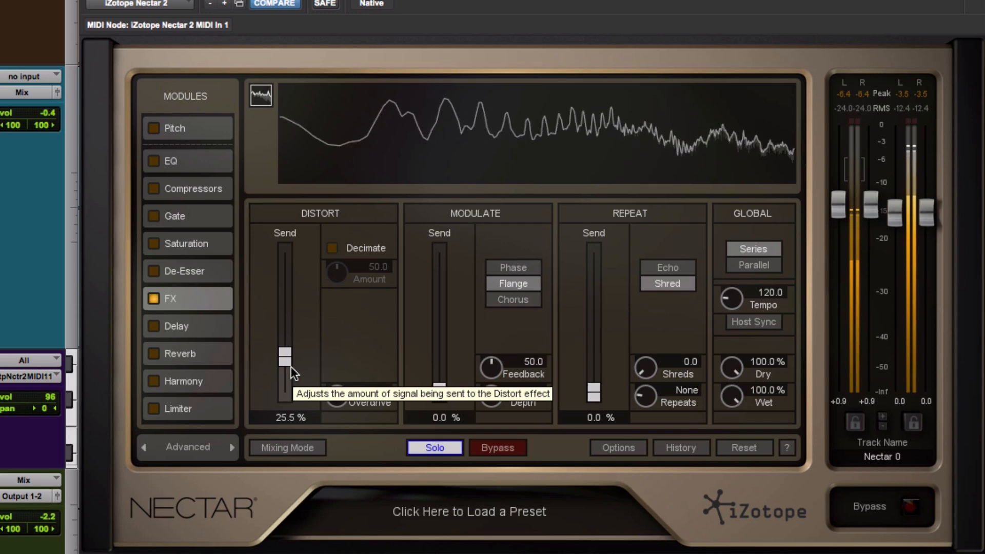
left_click_drag(284, 353, 285, 322)
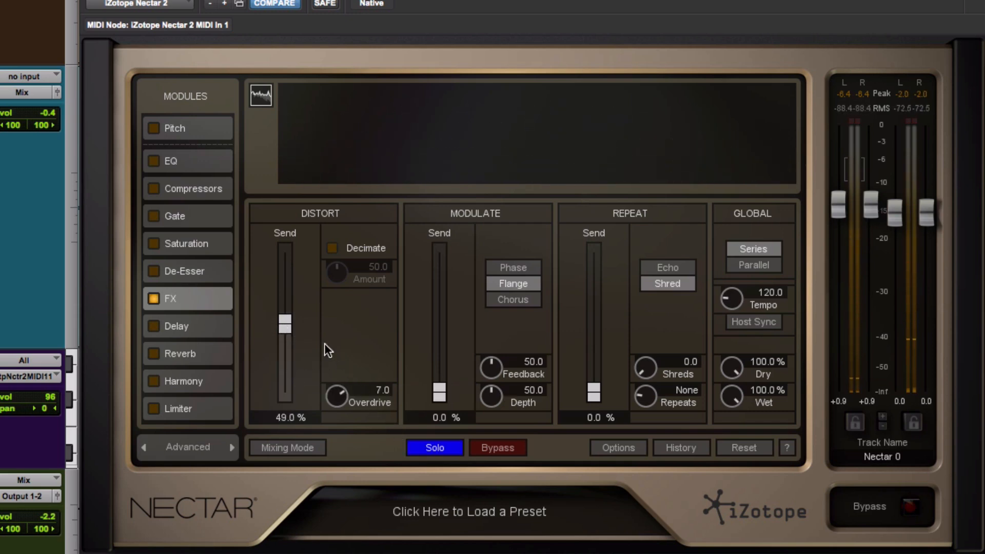
- Return the Distort send to 0% and disable the FX module
left_click_drag(285, 318, 290, 401)
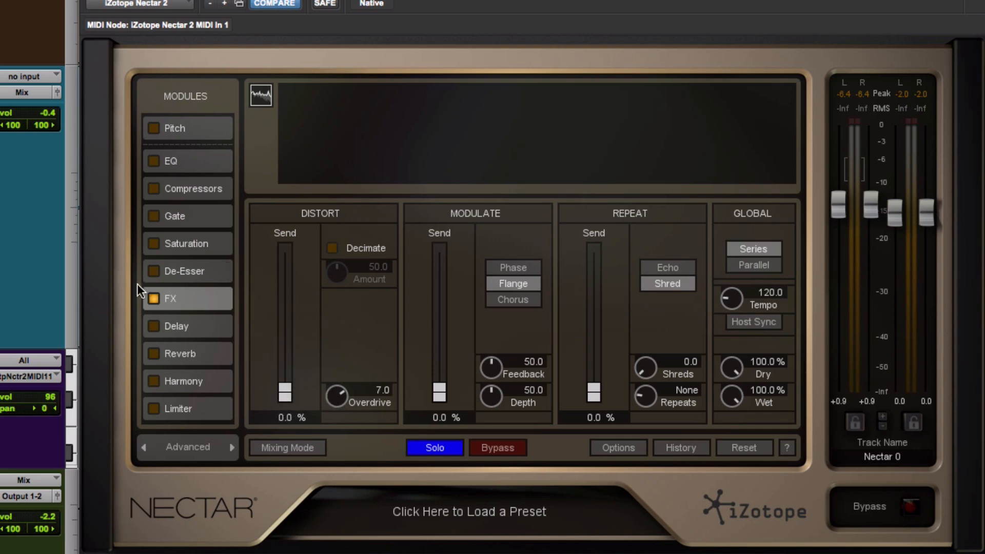
left_click(154, 299)
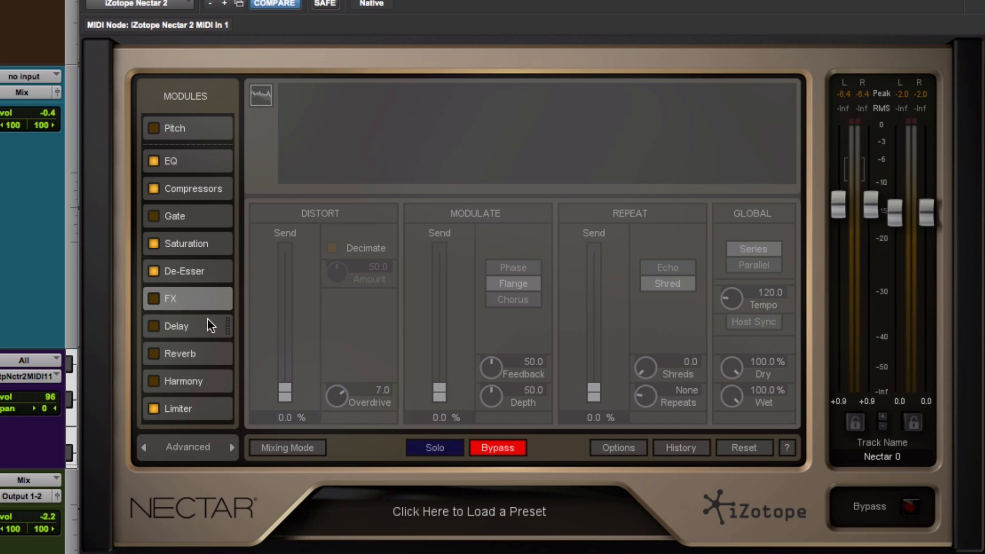
- Solo the FX module, set the Distort send to 27.4% and the Modulate send to 50.3%, and switch the modulation to Phase
left_click(441, 450)
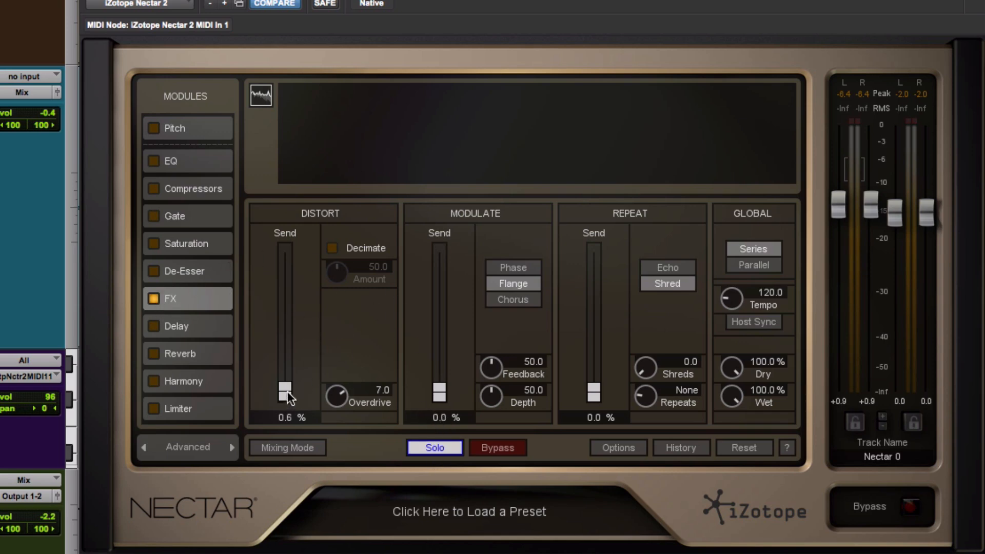
left_click_drag(285, 392, 285, 354)
left_click_drag(443, 364, 443, 321)
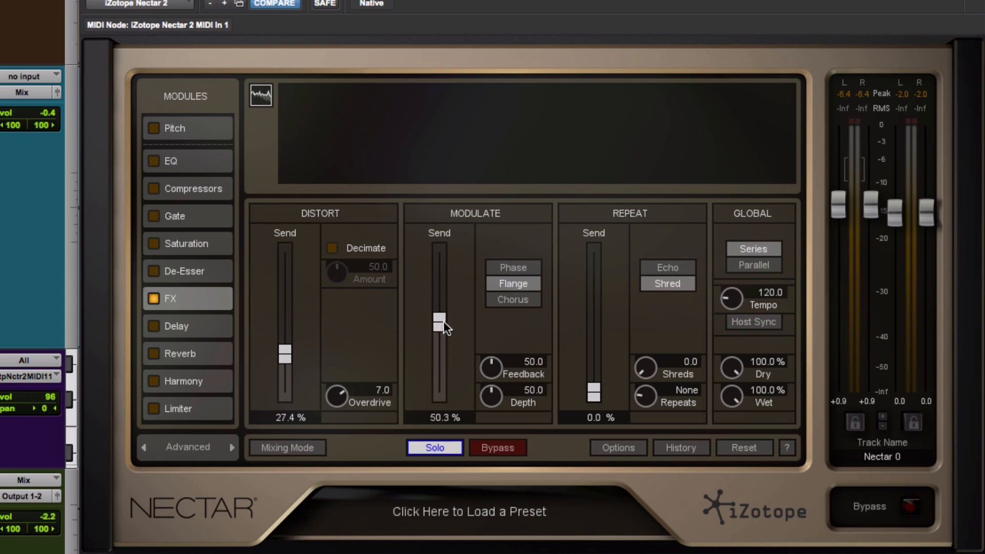
left_click(527, 269)
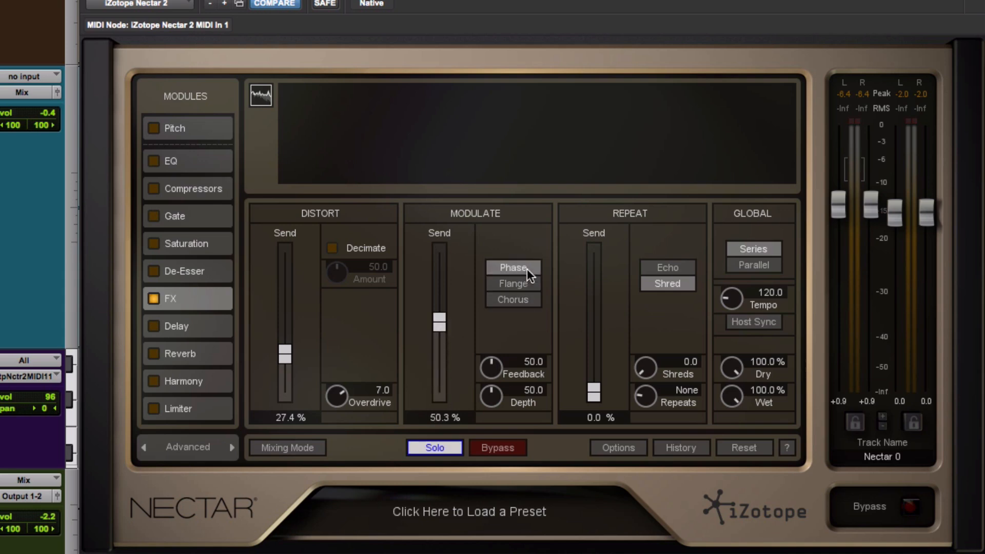
- Set the FX module's Repeat send to 24.2% in Shred mode and disable the module
left_click_drag(595, 389, 598, 355)
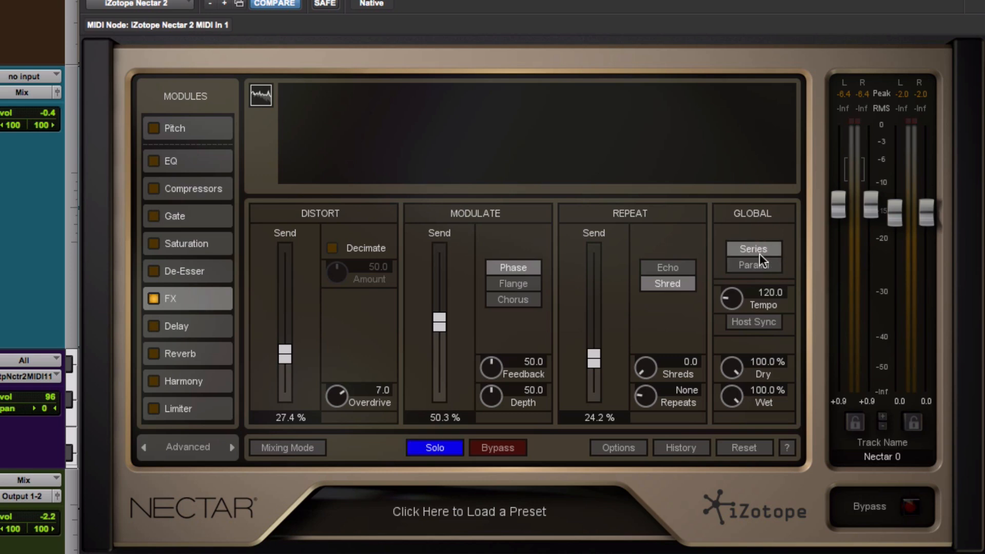
left_click_drag(733, 302, 732, 298)
left_click_drag(737, 372, 737, 400)
left_click(152, 300)
- Enable the Delay module in Analog mode, with feedback at 19.3% and delay time at 81.8 ms
left_click(190, 326)
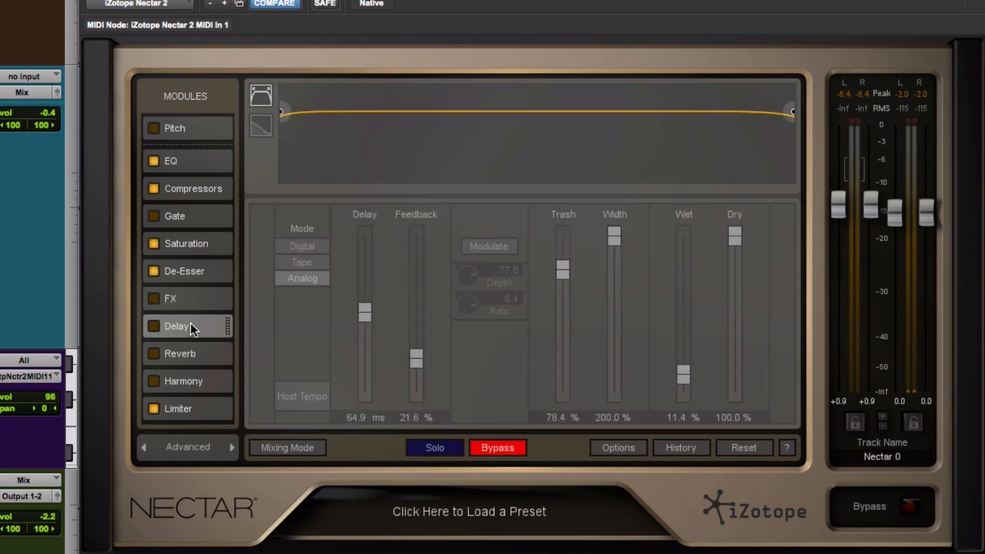
left_click(154, 327)
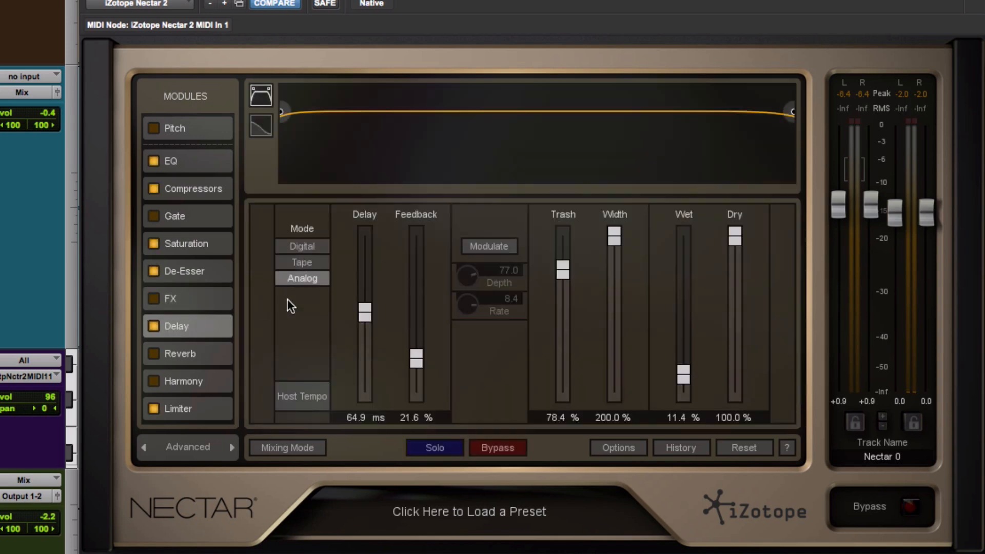
left_click(309, 260)
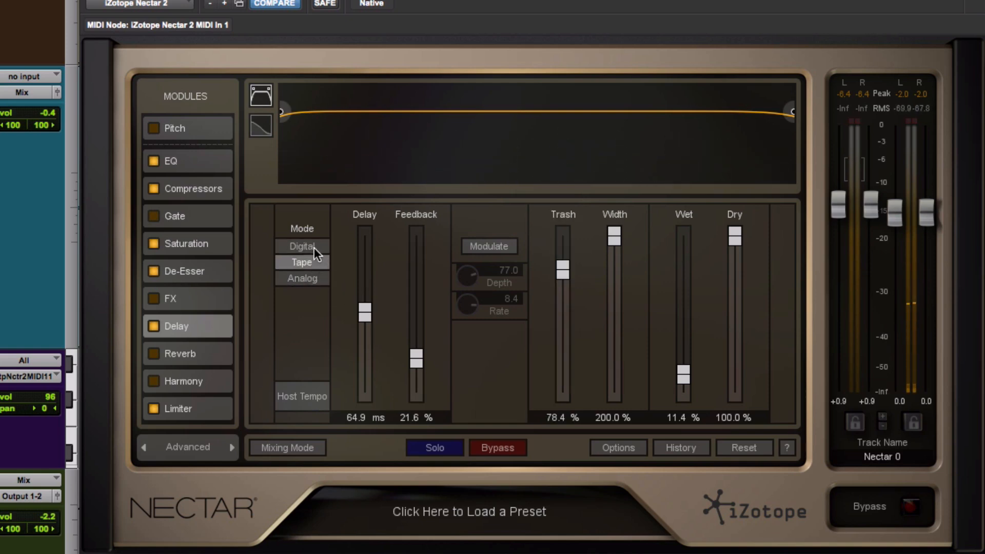
left_click(314, 279)
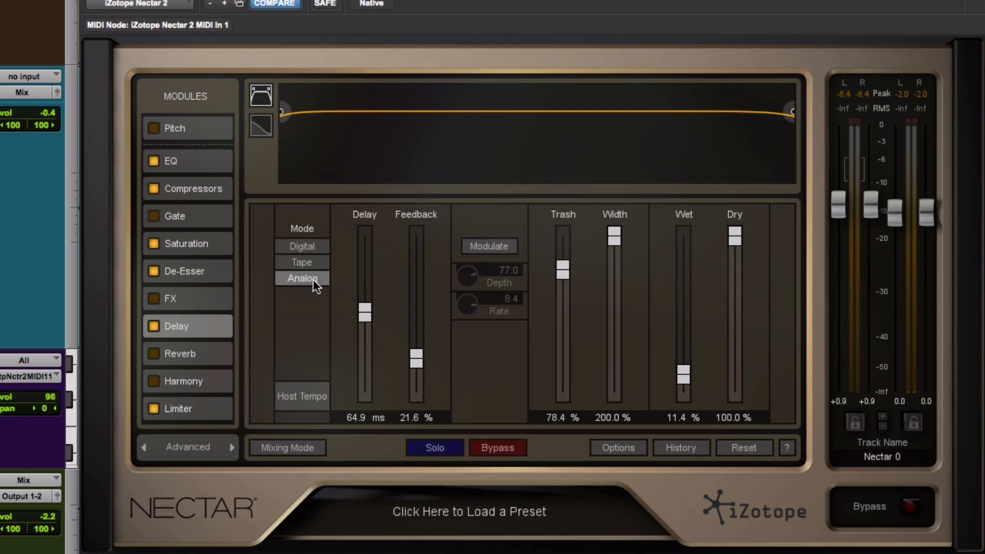
left_click_drag(422, 352, 421, 355)
left_click_drag(367, 309, 366, 306)
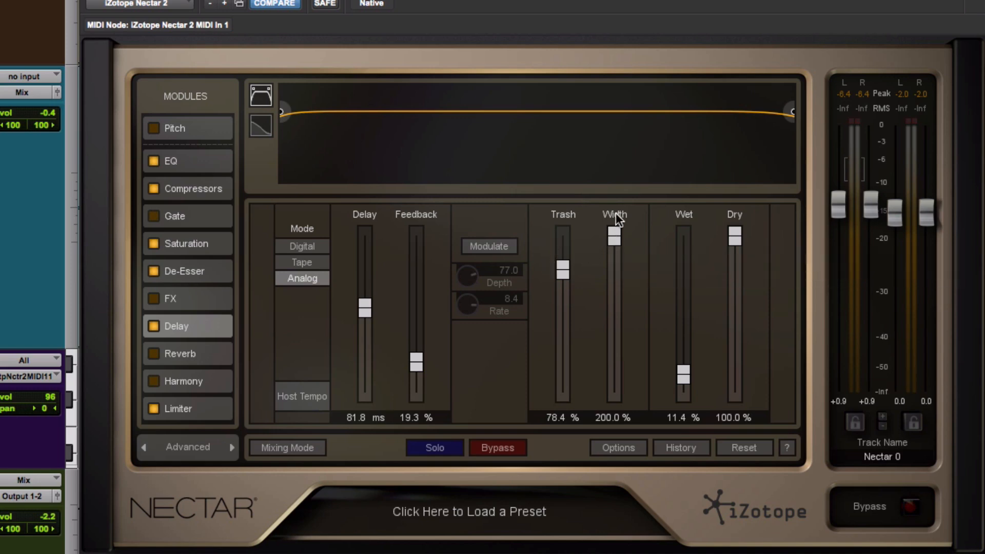
- Audition the delay's wet level at 18.2% during playback and reduce it to 10.2%
left_click_drag(688, 384, 682, 361)
key("space")
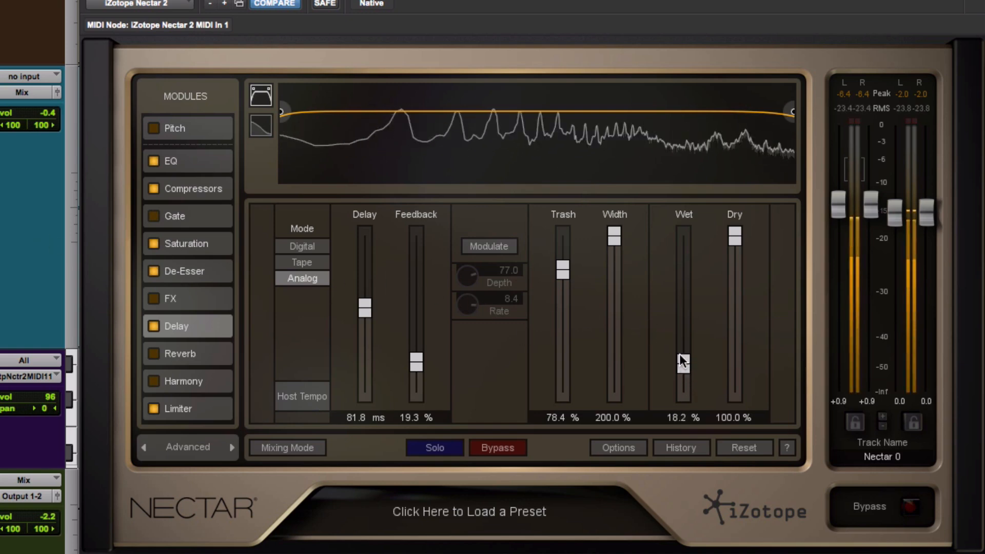
left_click_drag(685, 362, 684, 376)
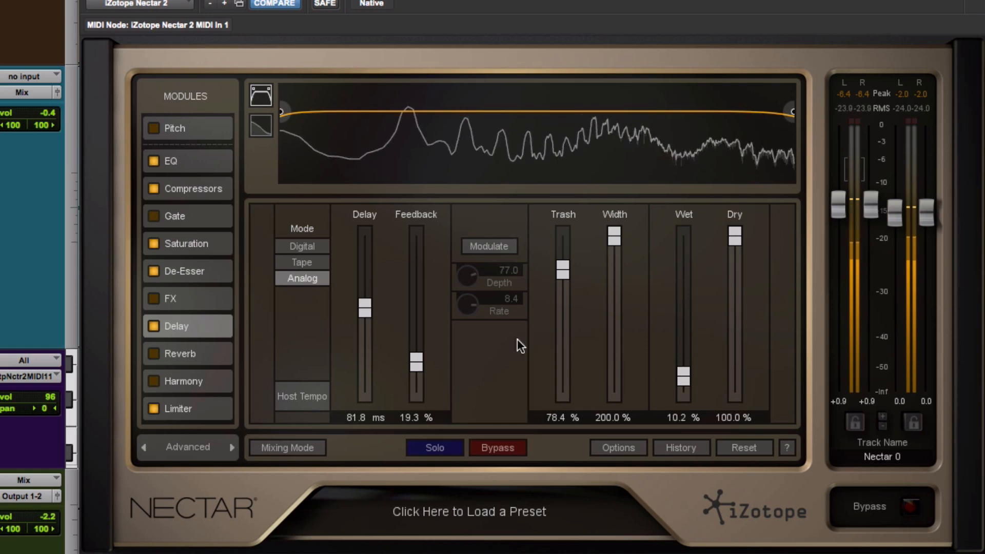
- Audition delay times of 103.2 ms and 13.4 ms, settle on 62.0 ms, and set the wet level to 12.5%
left_click_drag(372, 310, 367, 303)
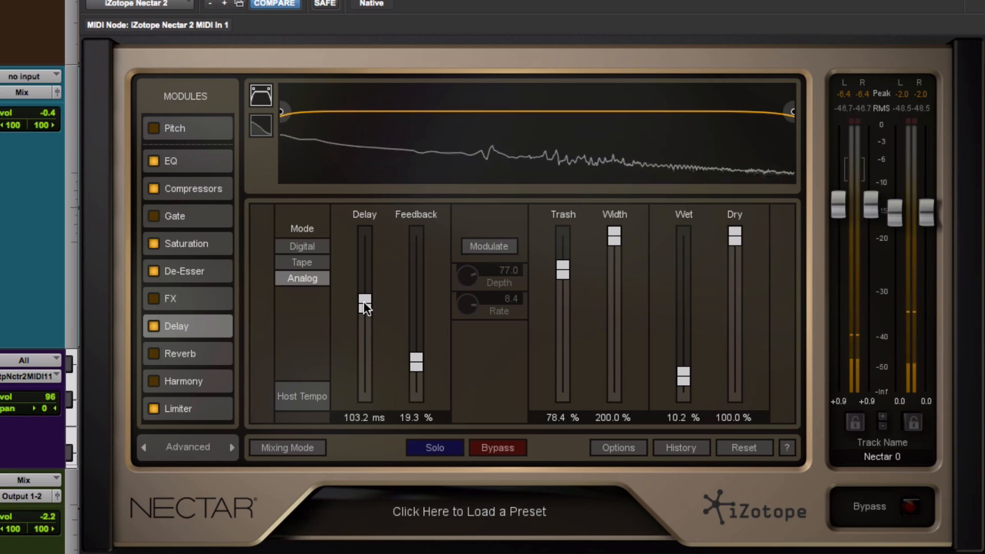
left_click_drag(363, 302, 363, 340)
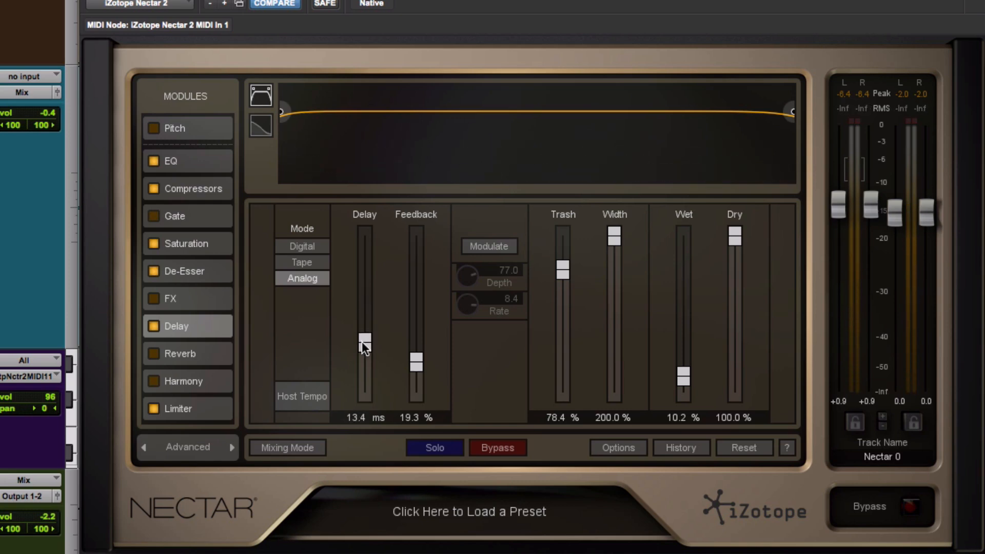
left_click_drag(362, 340, 366, 309)
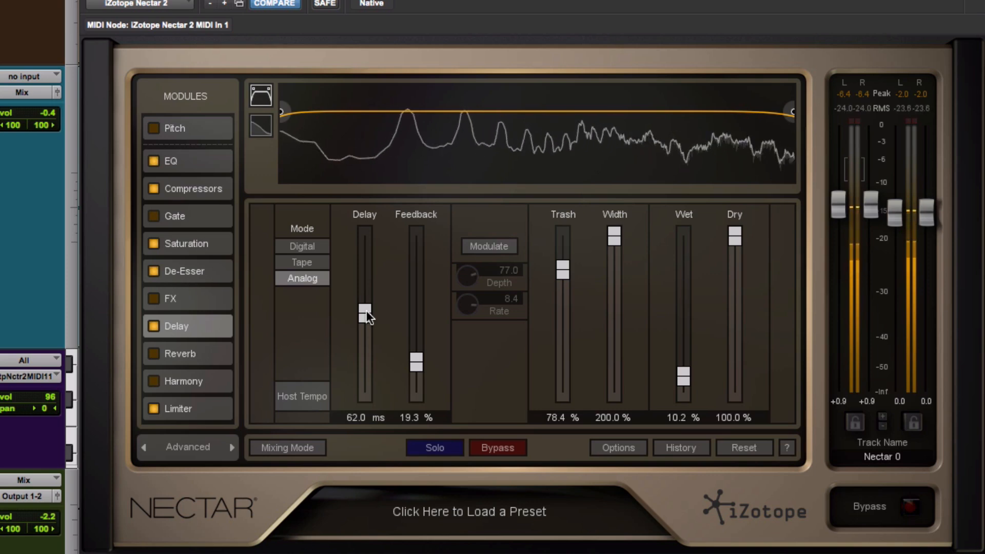
key("space")
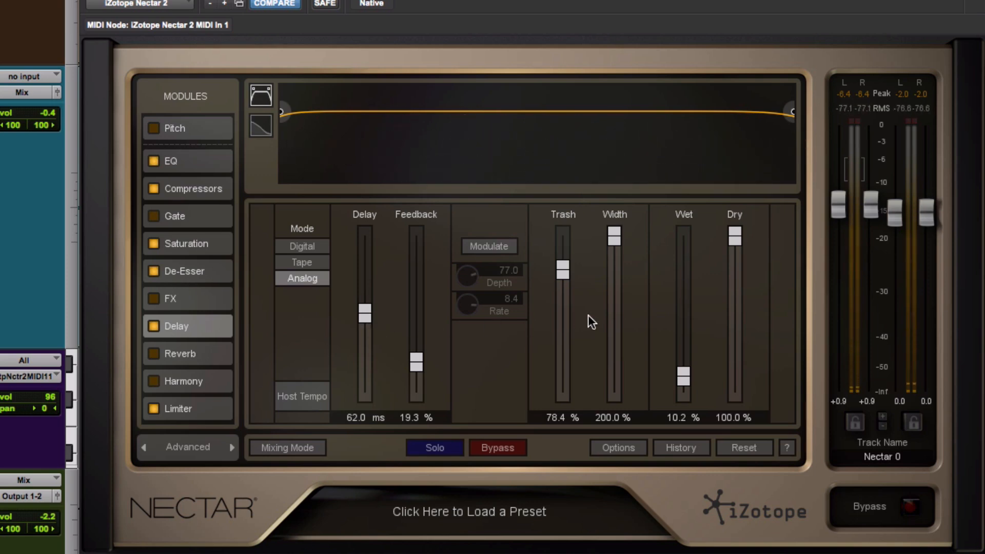
left_click_drag(685, 372, 685, 367)
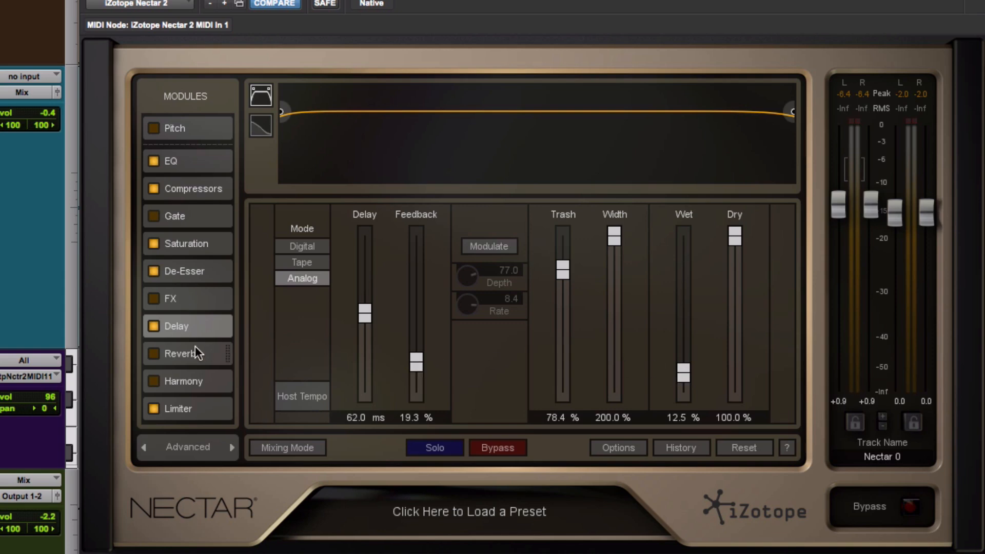
- Enable the Reverb module with 19.3 ms pre-delay, 1.3 s decay and 17.0% wet level
left_click(180, 353)
left_click(153, 351)
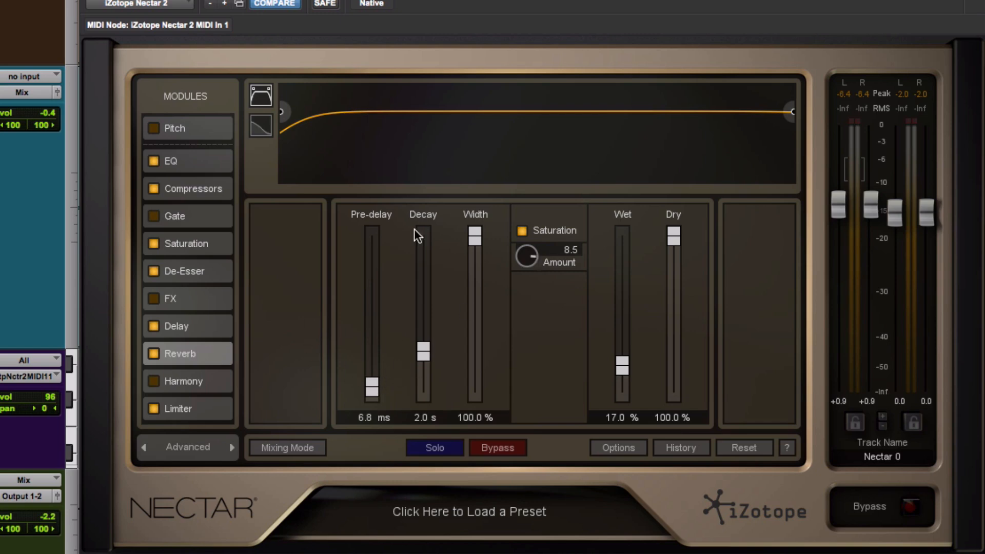
mouse_move(622, 349)
left_mouse_down()
mouse_move(623, 340)
mouse_move(623, 360)
mouse_move(626, 334)
mouse_move(621, 366)
left_mouse_up()
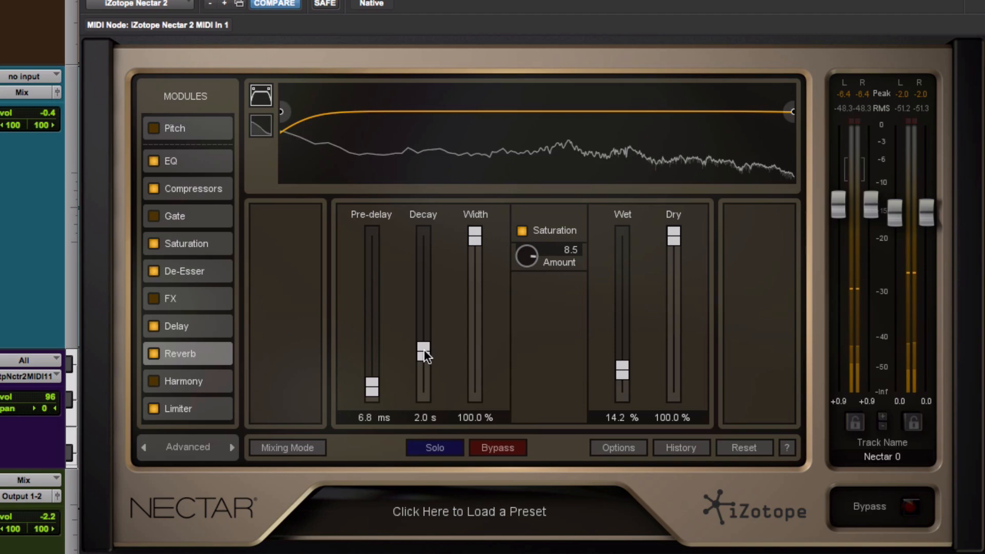
left_click_drag(424, 350, 419, 380)
left_click_drag(623, 370, 620, 364)
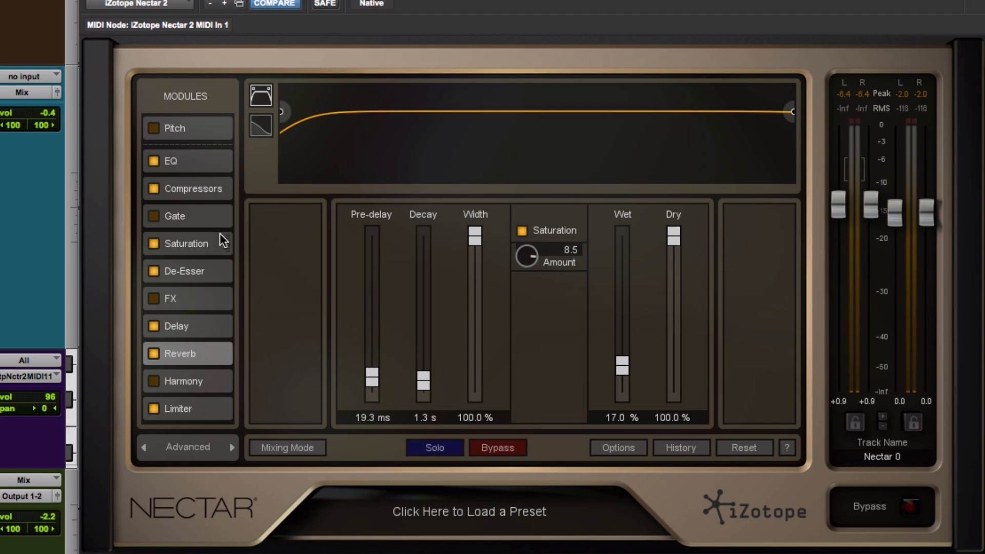
- Compare the main vocal with Nectar 2 bypassed and active during playback, and raise the plug-in's output gain to +0.2 dB
left_click(199, 383)
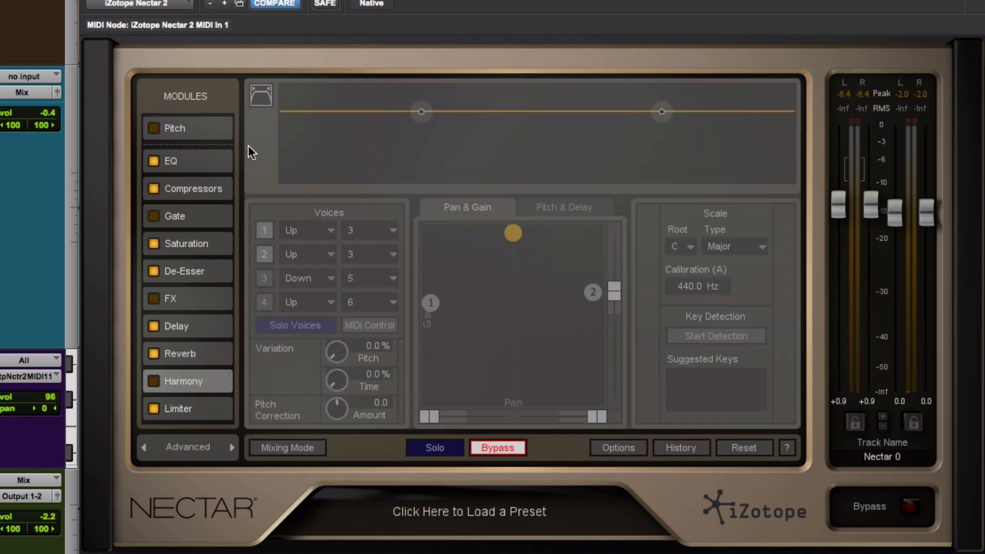
left_click(395, 0)
left_click(88, 0)
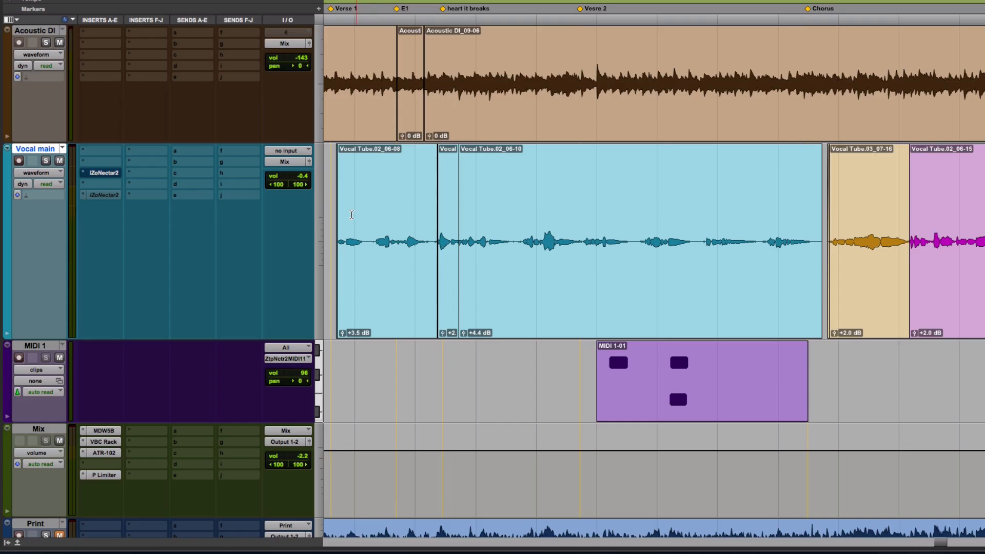
key("space")
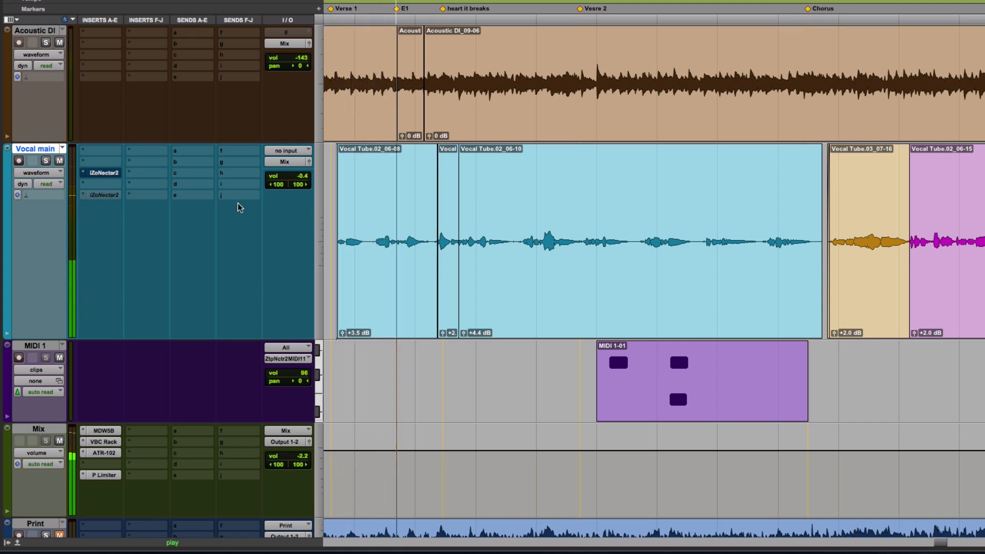
left_click(103, 173)
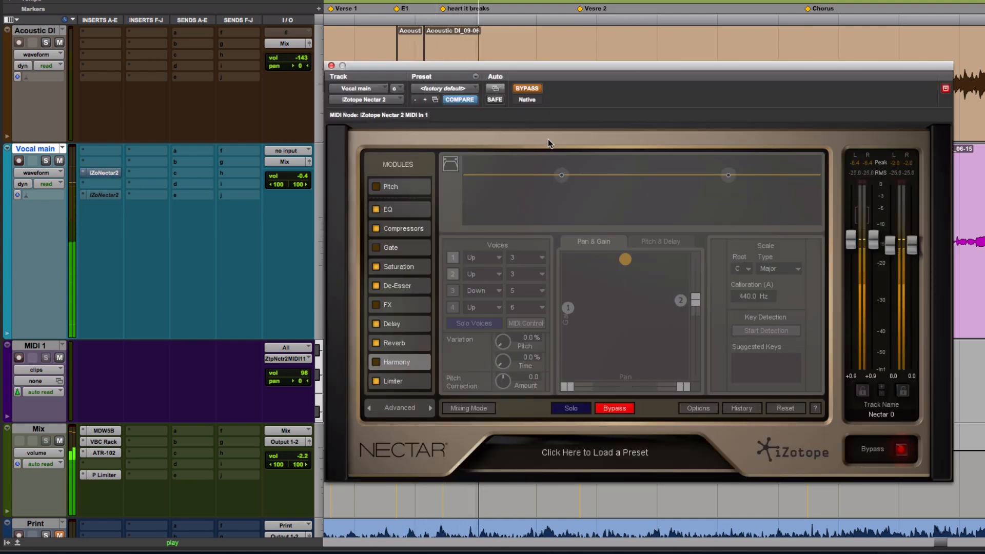
left_click(528, 89)
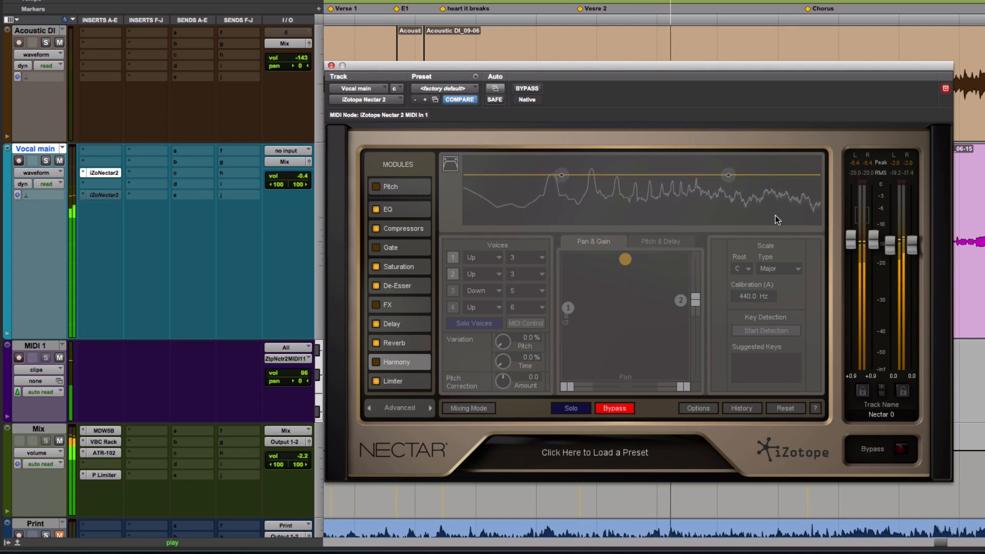
key("space")
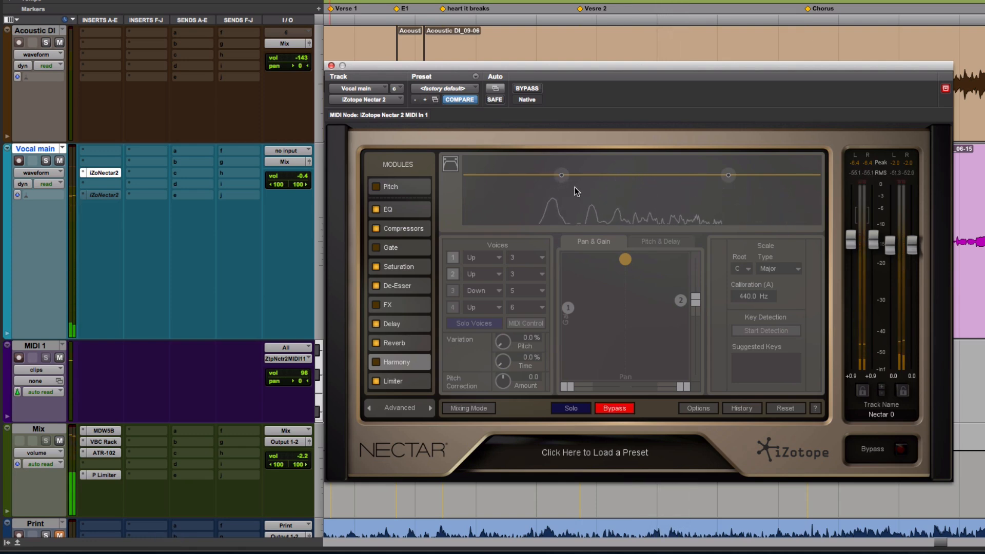
left_click_drag(889, 248, 888, 247)
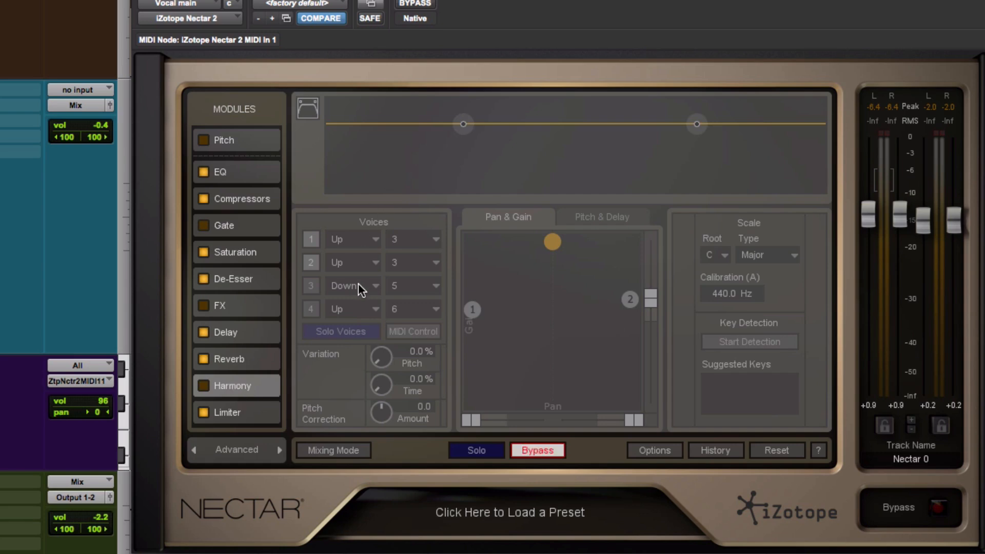
- Enable the Harmony module and place the playback start on the vocal track just before the MIDI 1-01 clip
left_click(553, 454)
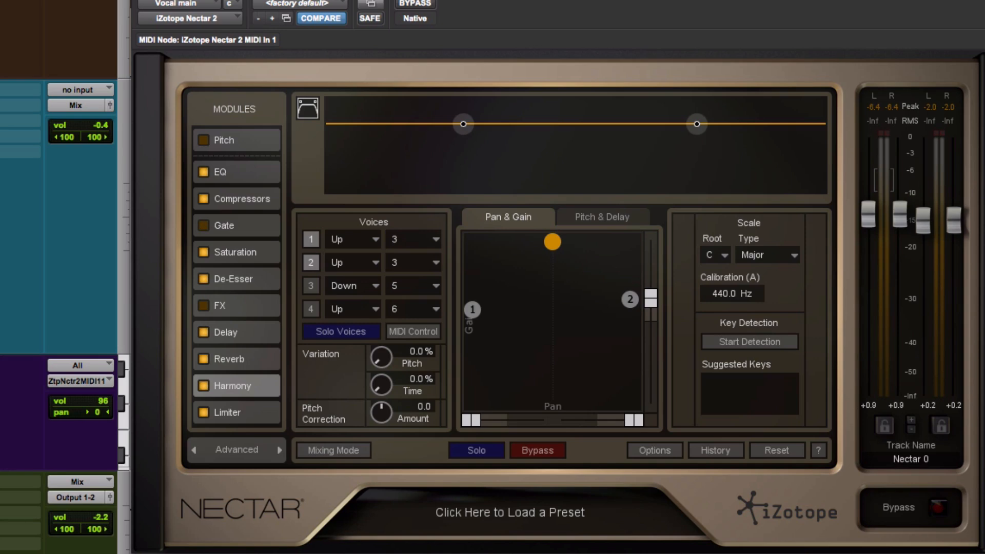
key("super+w")
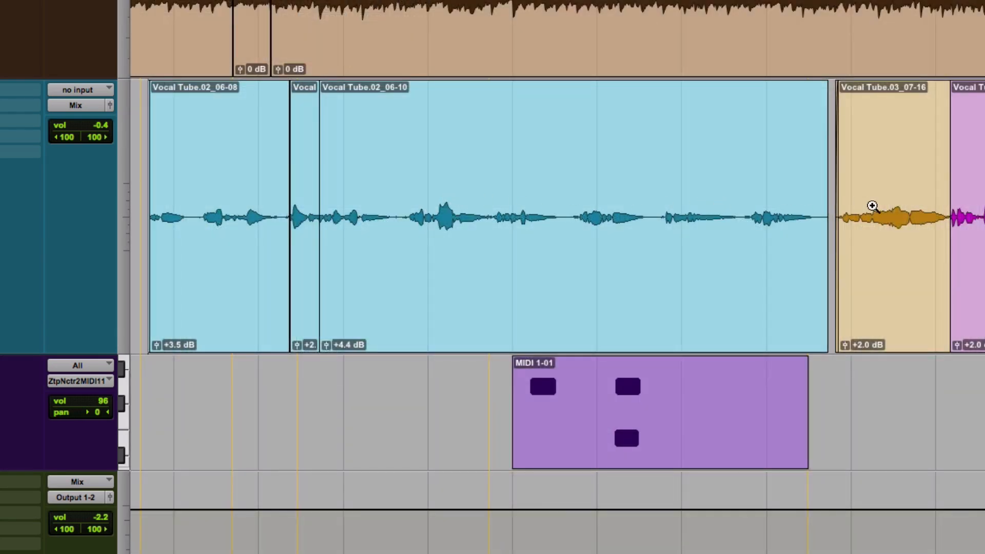
left_click_drag(872, 205, 378, 296)
left_click(363, 205)
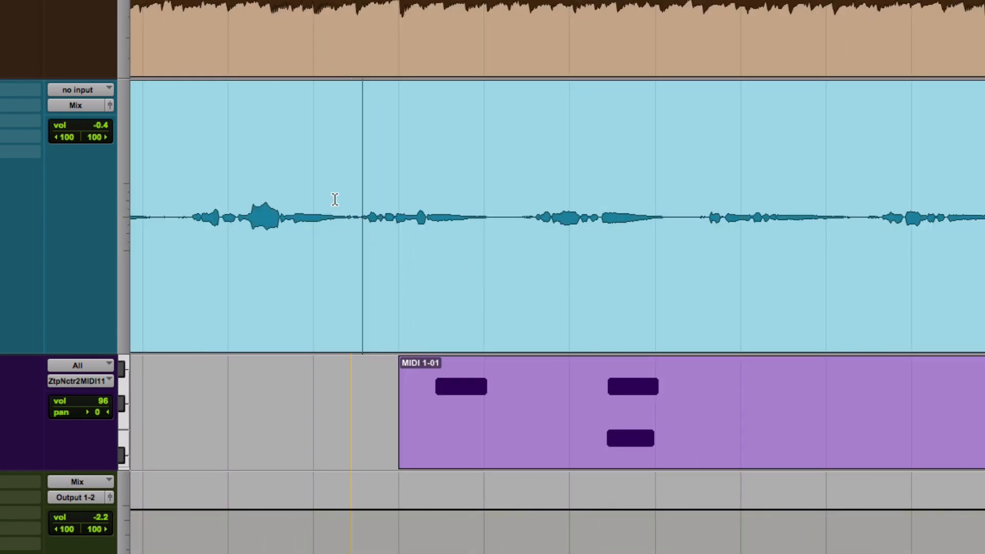
left_click(346, 198)
left_click(365, 199)
left_click(1, 91)
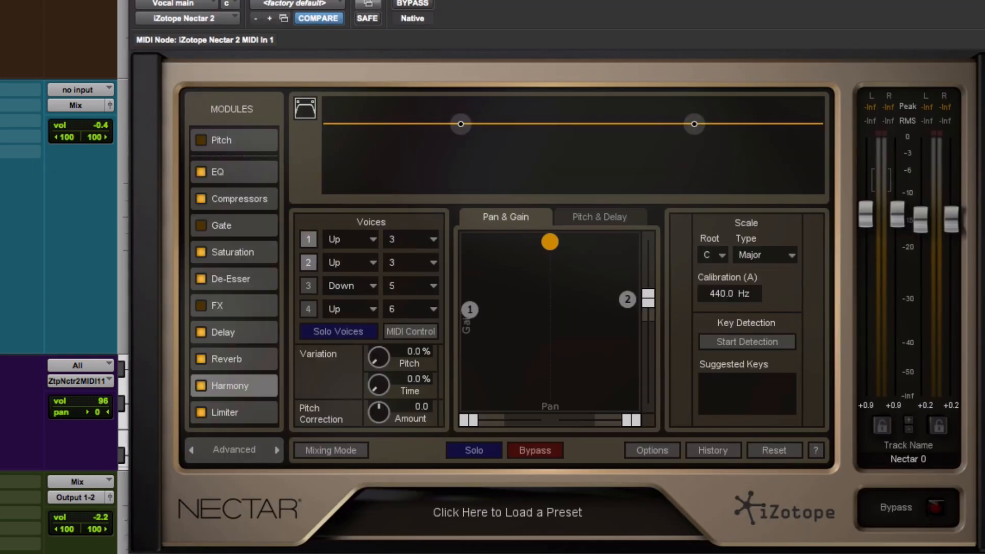
left_click_drag(456, 1, 455, 1)
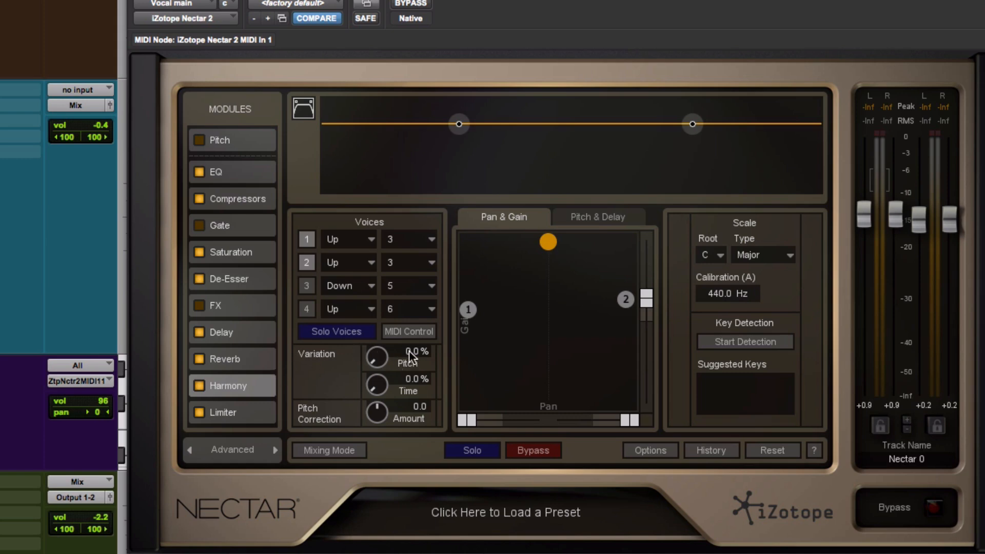
- Set Harmony voice 1 to Up with interval 3, and the scale type to Major
left_click(330, 244)
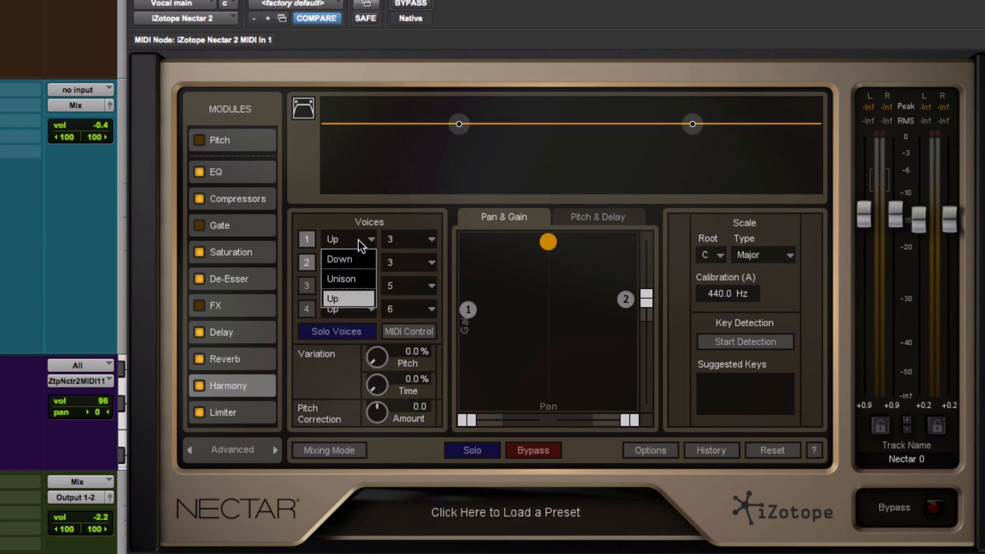
left_click(356, 239)
left_click(761, 257)
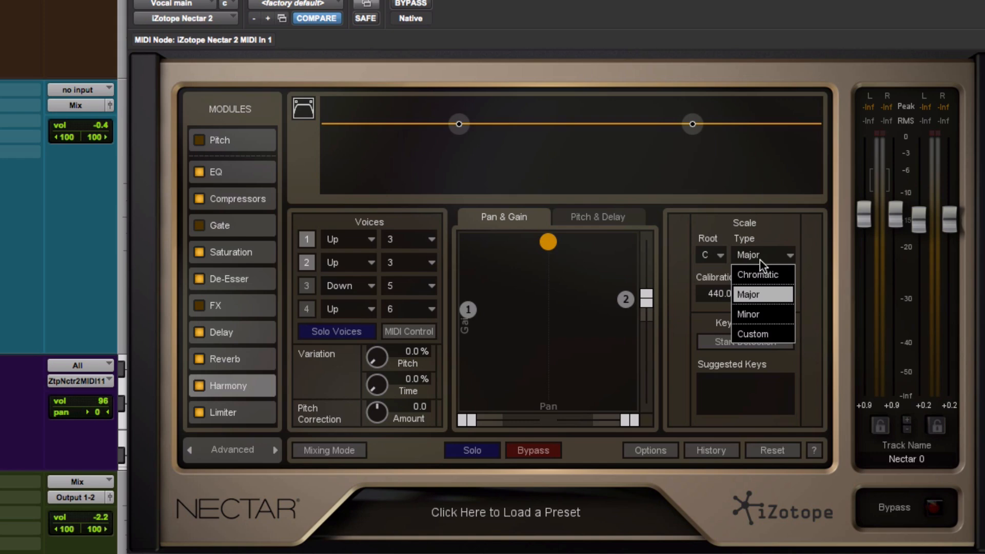
left_click(765, 293)
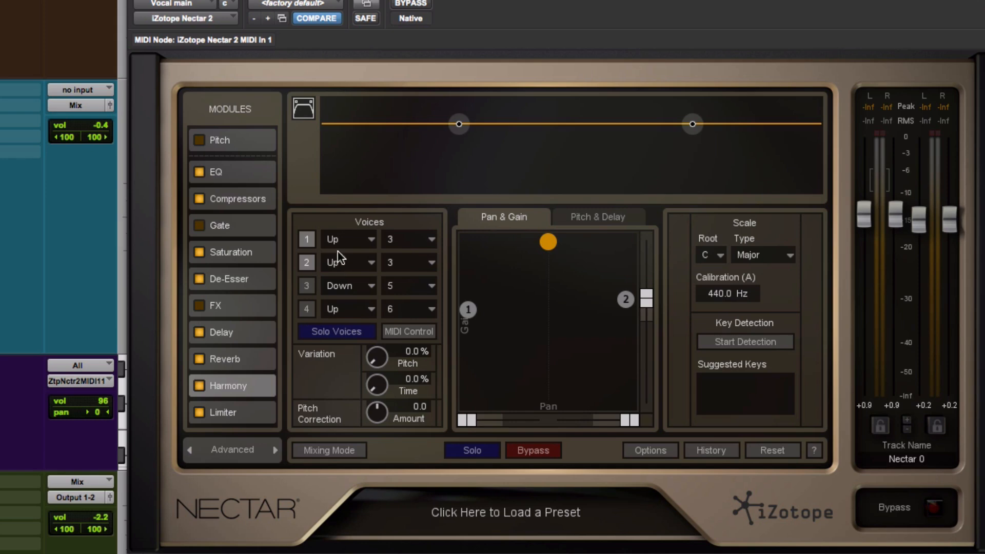
left_click(405, 240)
left_click(403, 283)
- Audition the harmonies and slightly lower the overall gain of harmony voices 1 and 2
key("space")
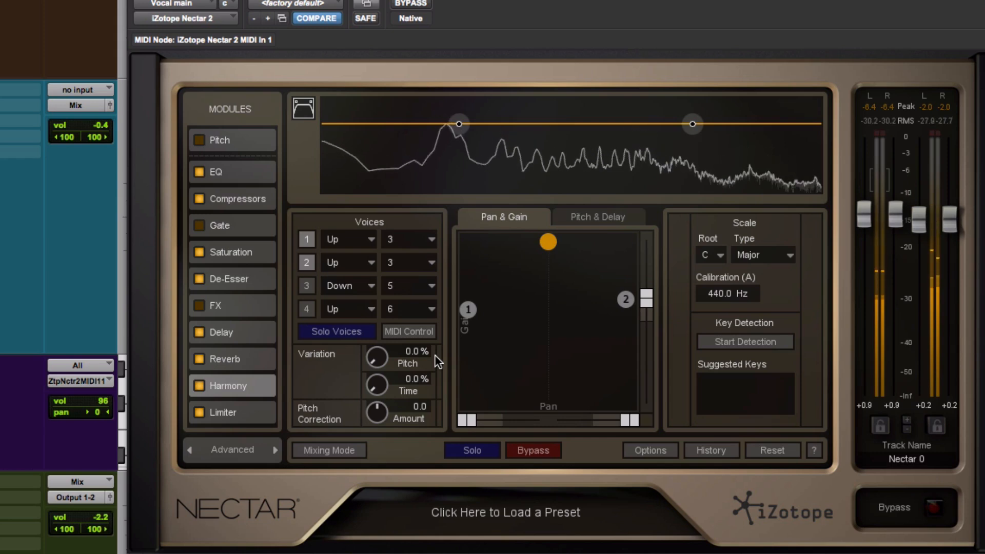
key("space")
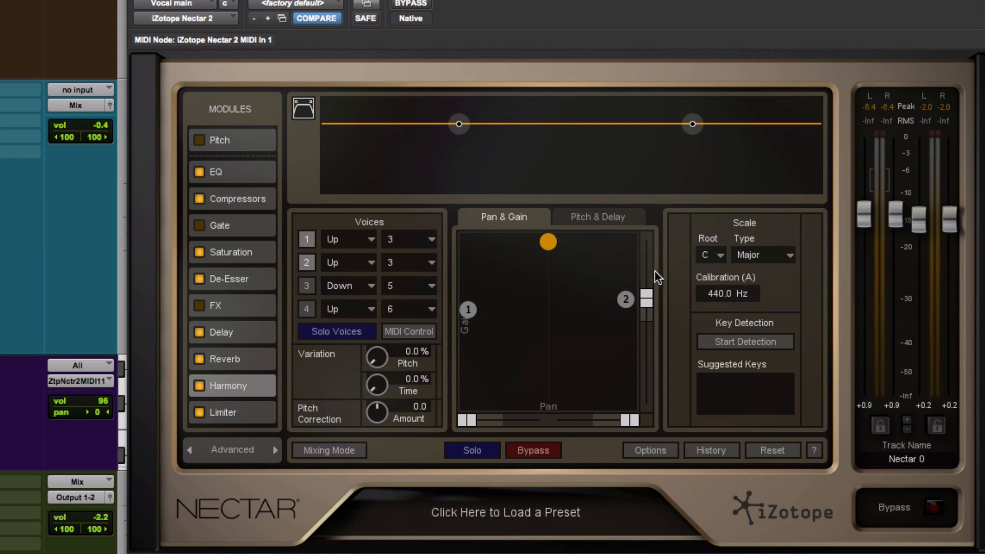
left_click_drag(644, 301, 644, 306)
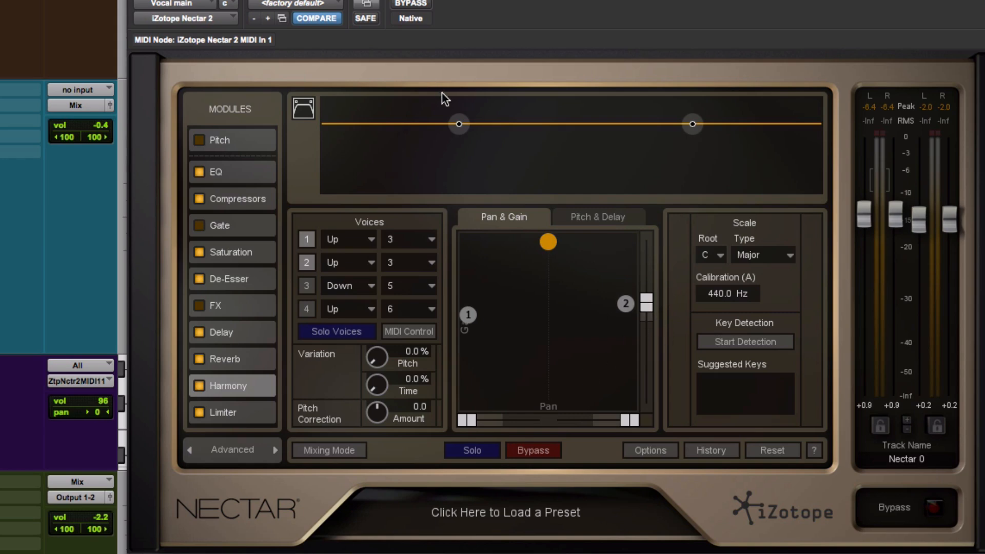
key("space")
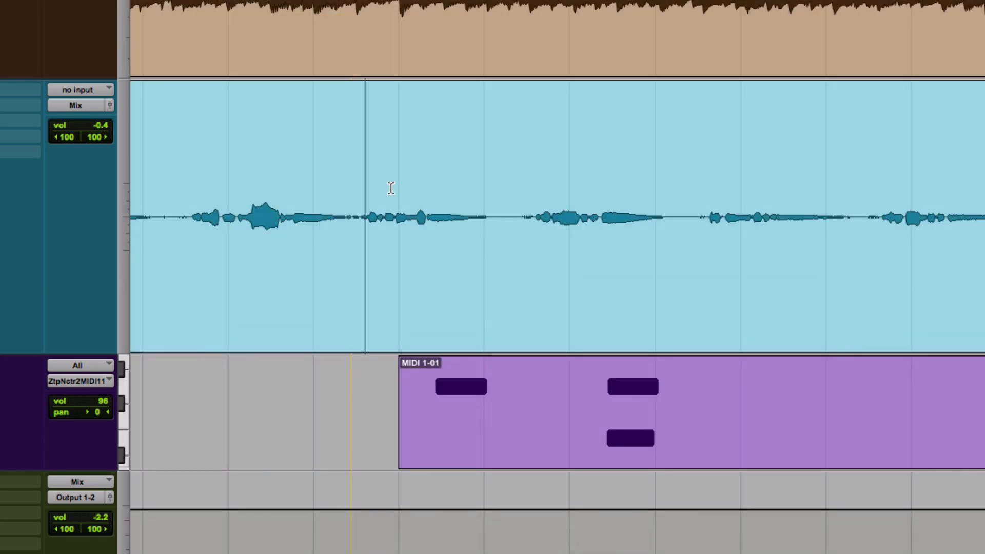
- Play the harmonized vocal from just before the MIDI 1-01 clip
left_click(353, 180)
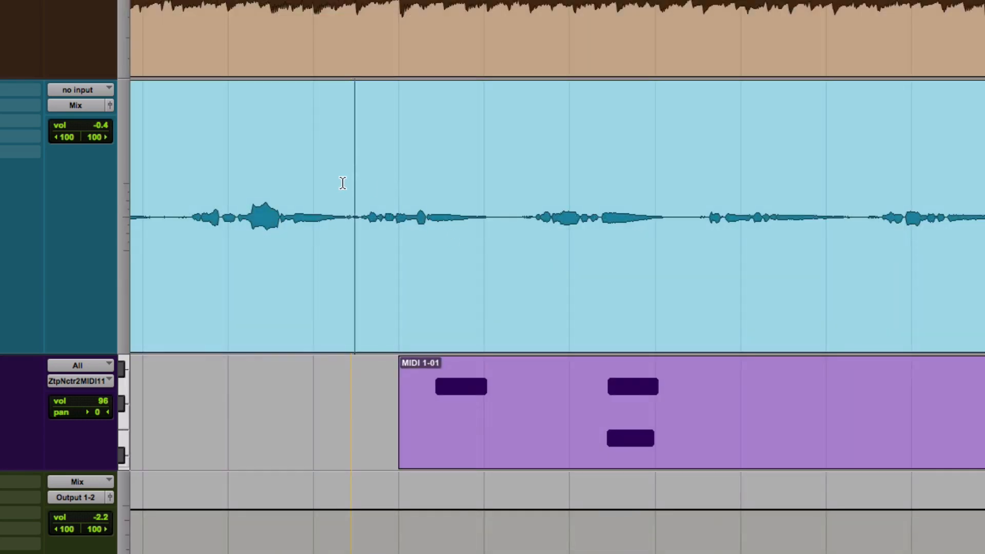
left_click(334, 183)
key("space")
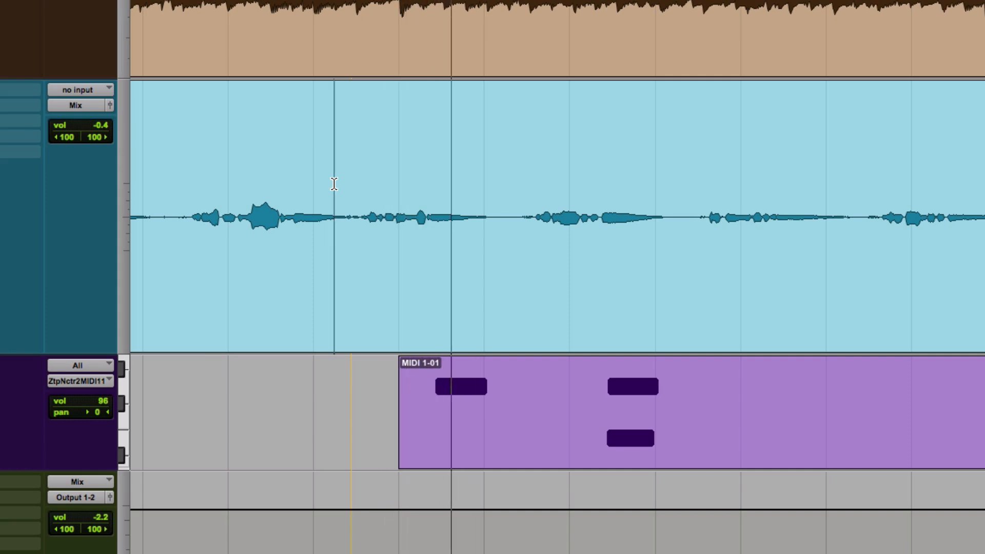
key("space")
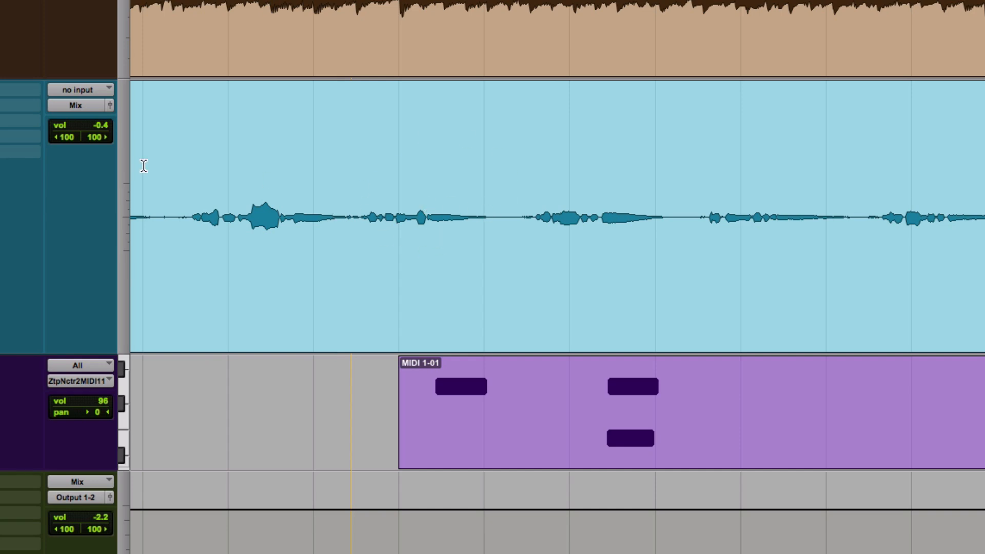
- Enable MIDI Control for the voices in Nectar 2's Harmony module and close the plug-in window
left_click(34, 143)
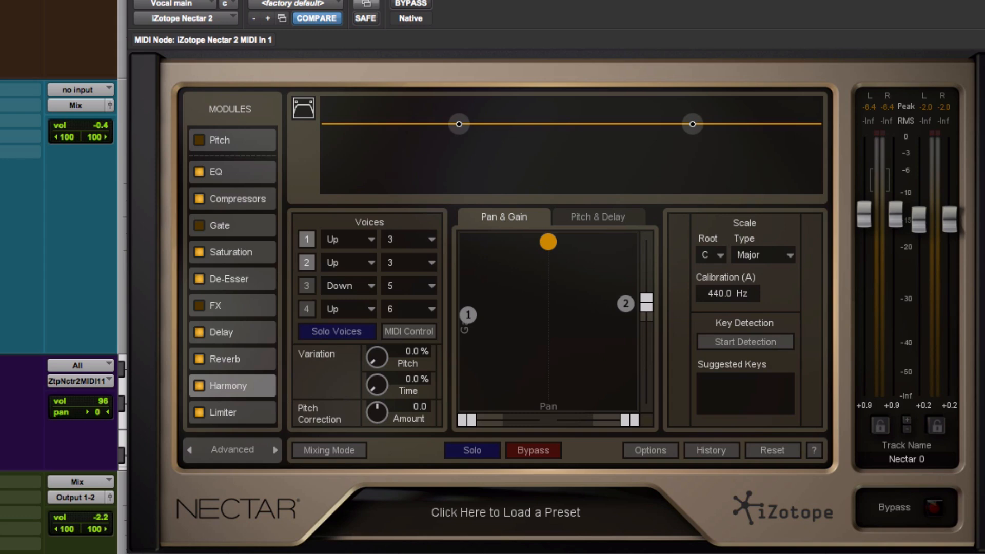
left_click(410, 331)
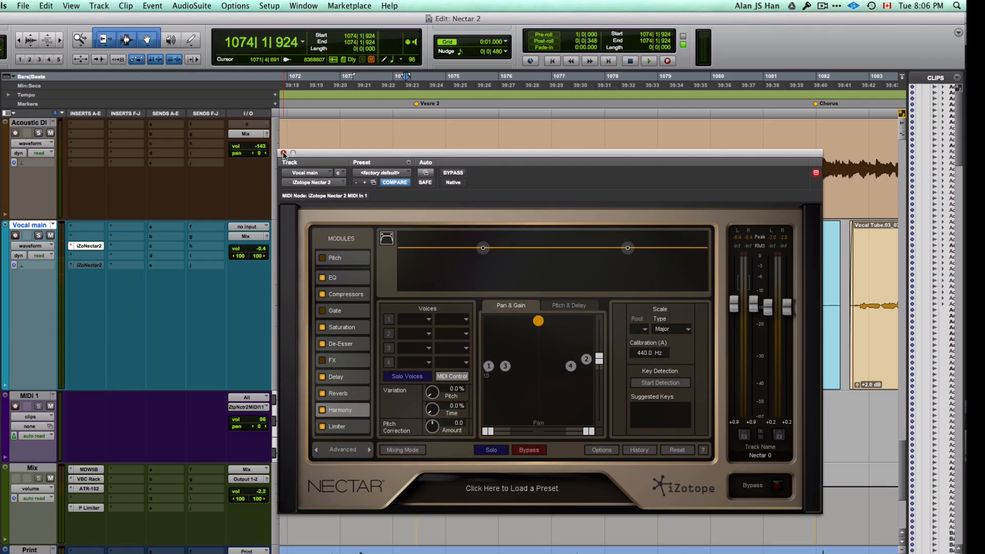
left_click(282, 154)
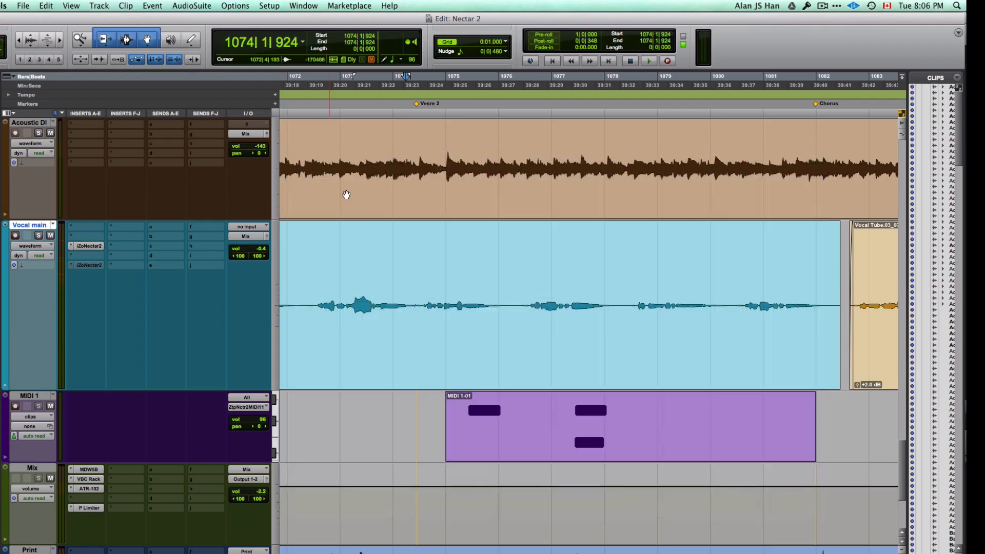
- Examine the MIDI 1 track's output routing and channel to Nectar 2, and view its clip's notes in the MIDI Editor
left_click(44, 398)
left_click(253, 407)
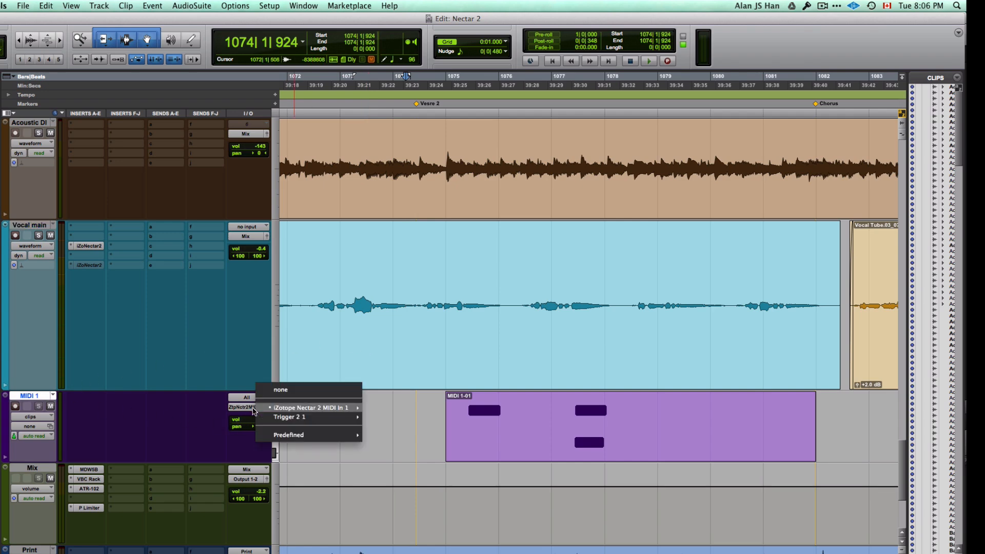
left_click(308, 417)
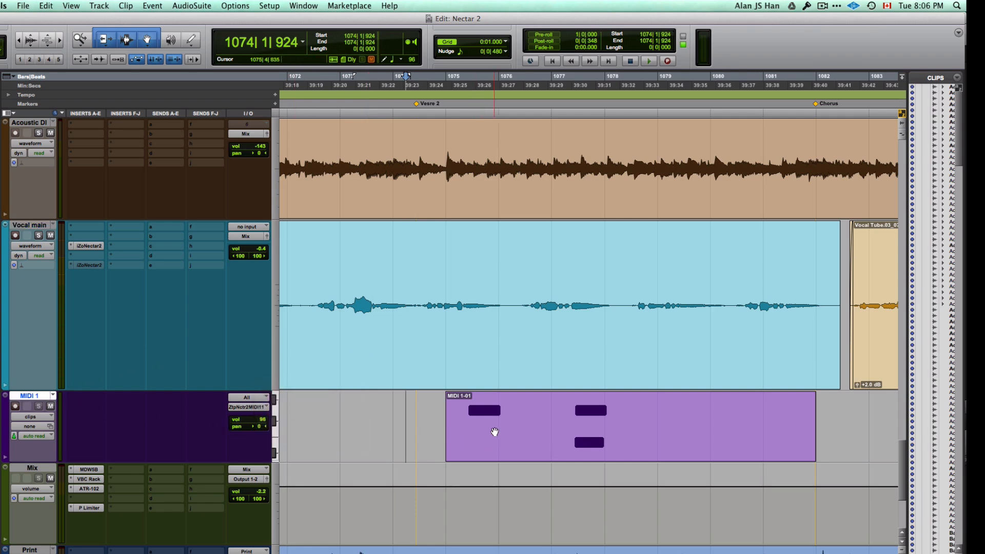
double_click(470, 435)
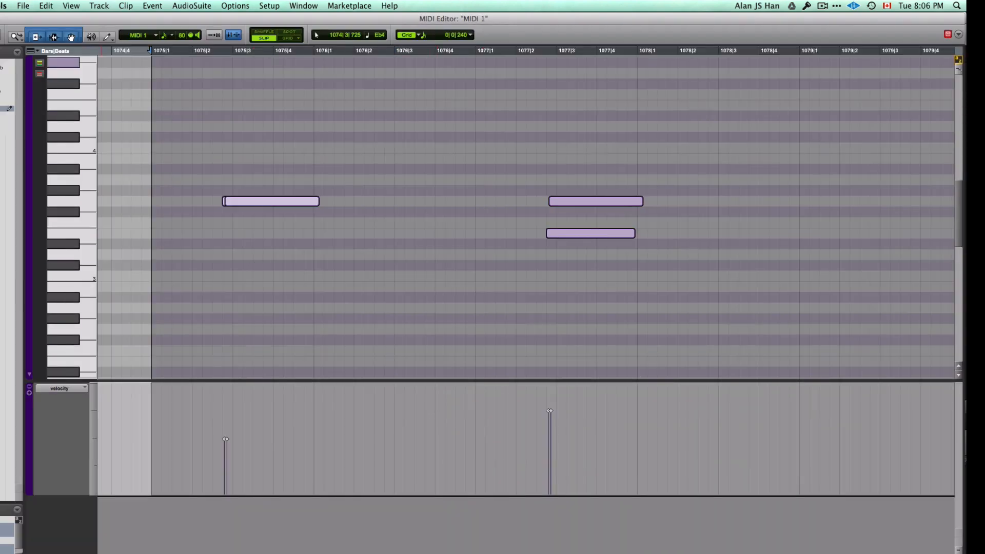
key("super+w")
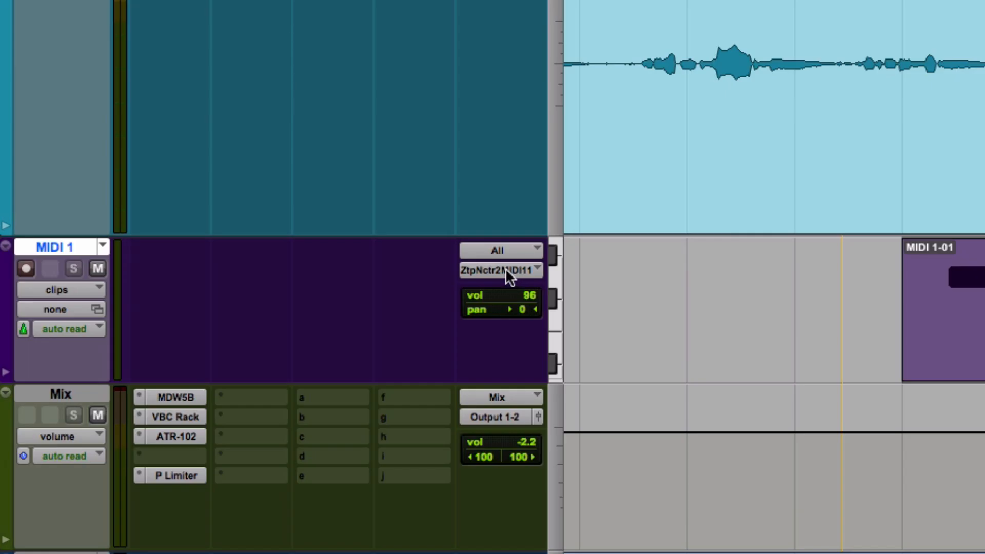
left_click(252, 407)
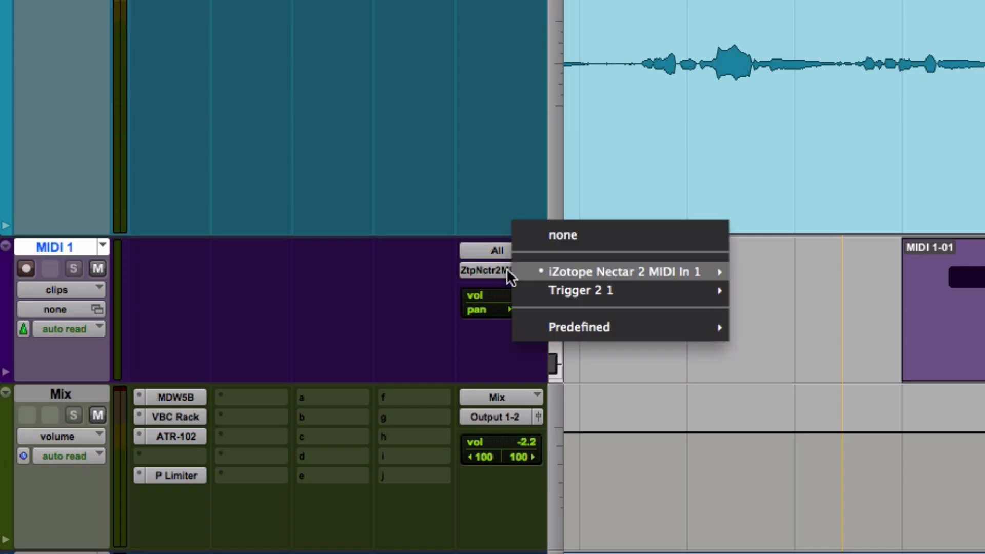
mouse_move(542, 271)
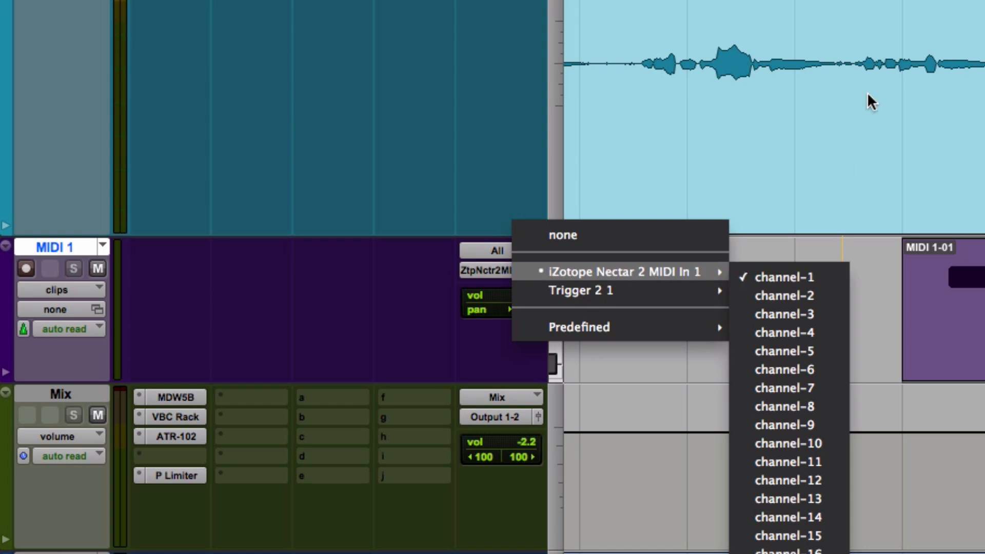
left_click(878, 18)
left_click(892, 13)
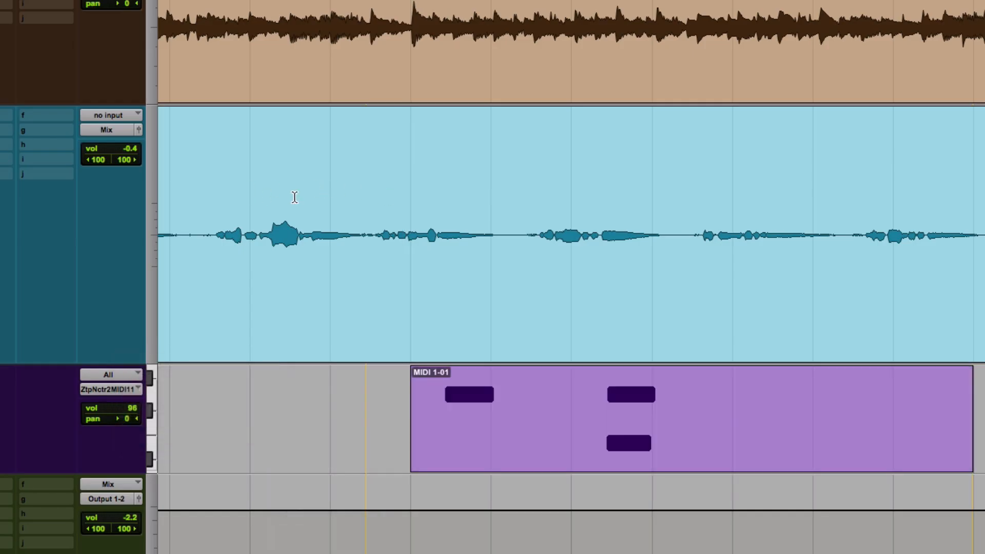
- Place the playback start on the vocal just before the MIDI 1-01 clip, and compare the Harmony voices with MIDI Control off and on
left_click(370, 201)
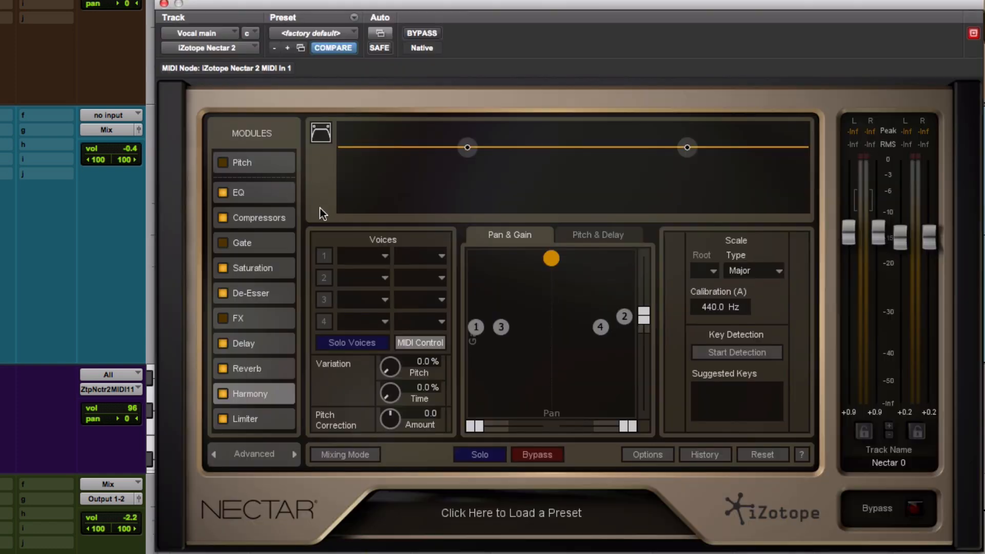
left_click(420, 347)
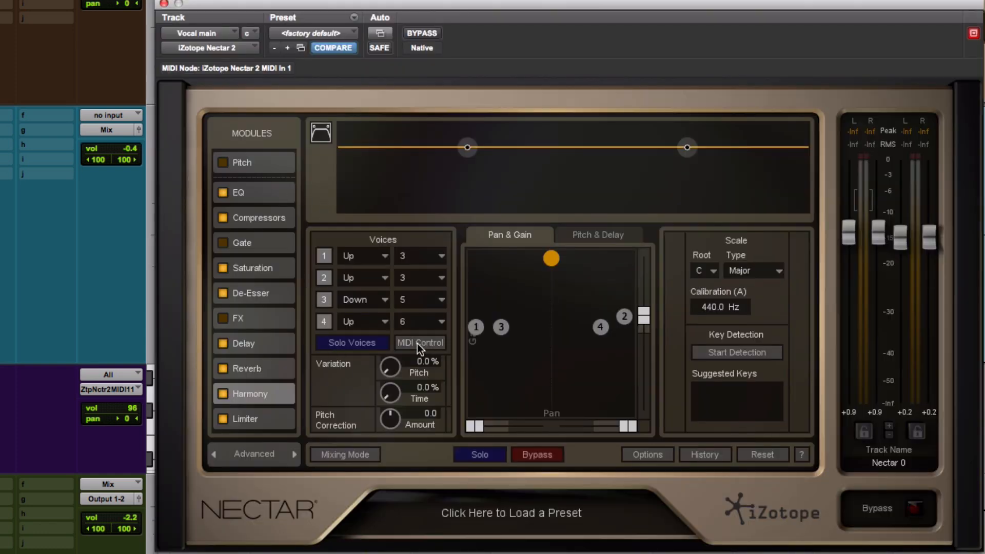
left_click(417, 343)
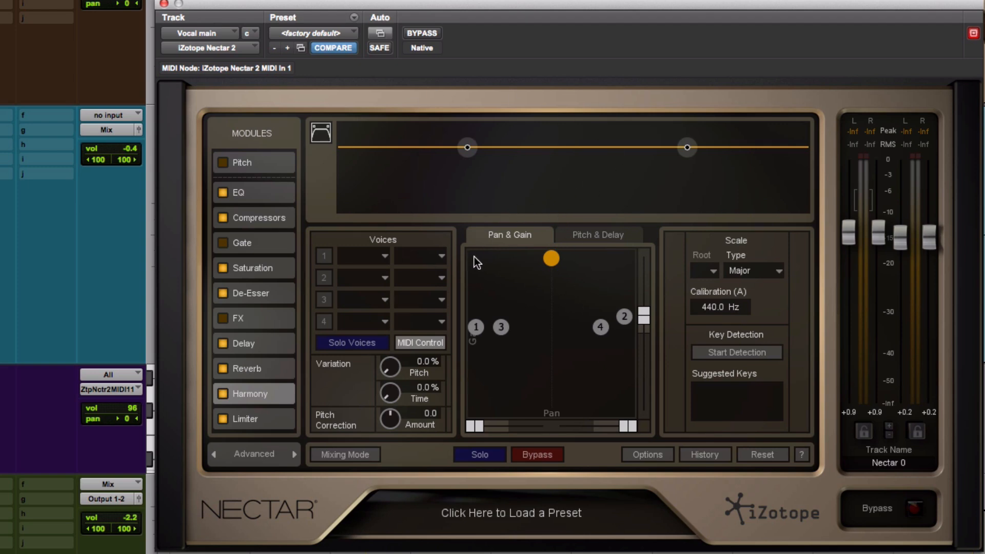
- Audition the MIDI-controlled harmonies and slightly raise the overall gain of the harmony voices
key("space")
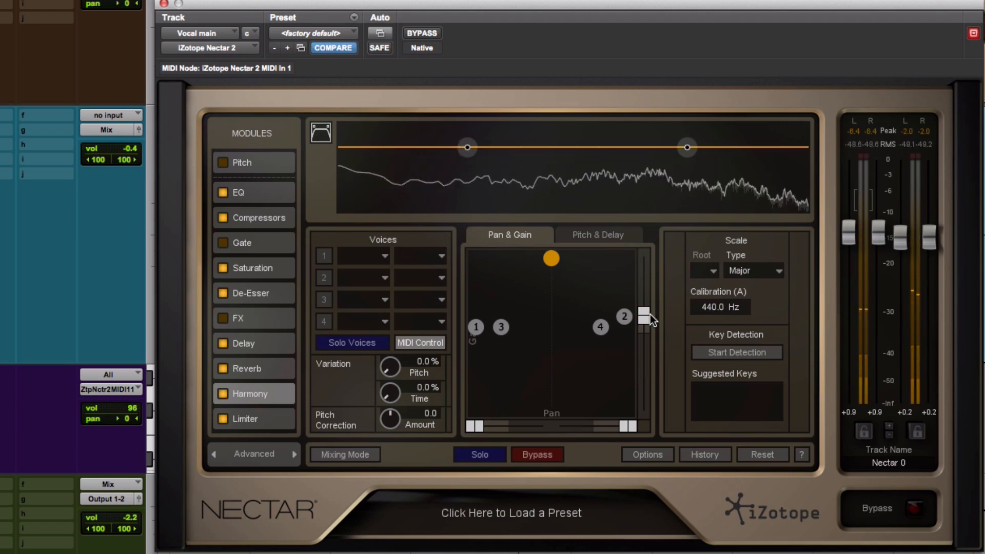
left_click_drag(643, 313, 642, 306)
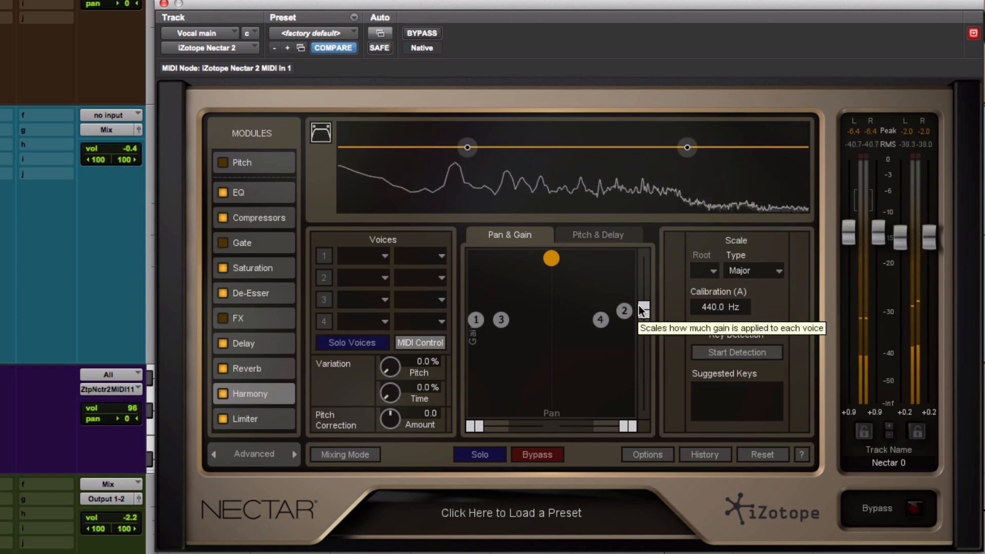
left_click_drag(640, 310, 640, 287)
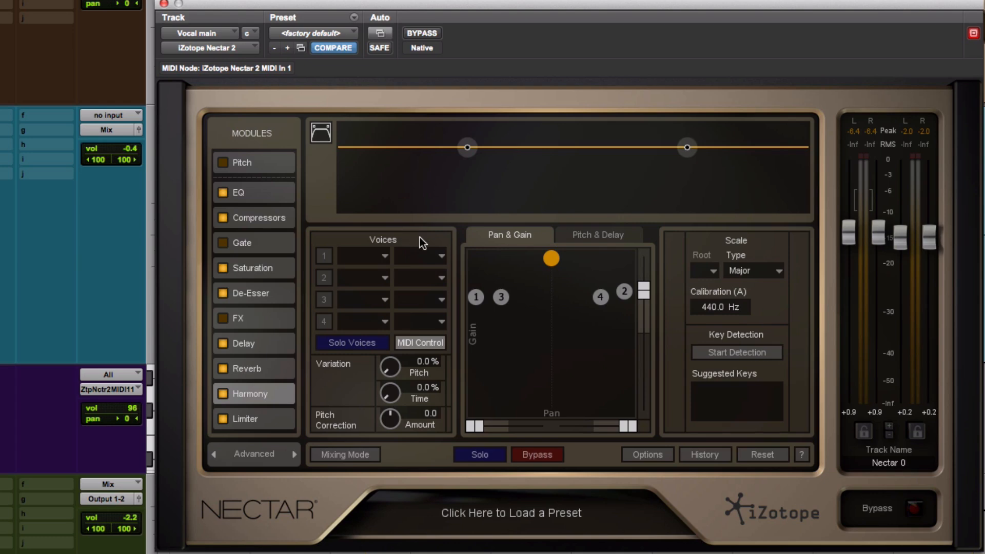
left_click(164, 4)
left_click_drag(644, 288, 642, 300)
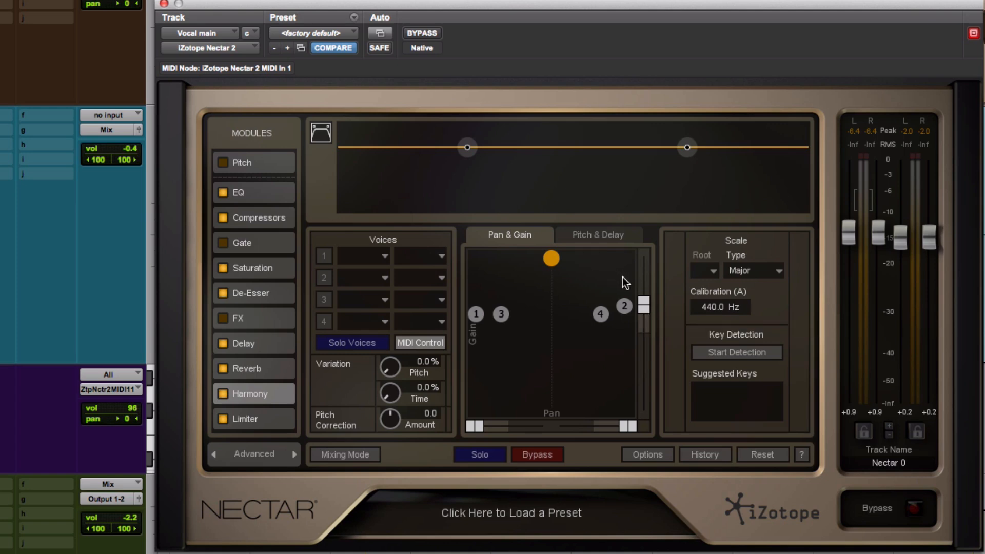
- Look through Nectar 2's Compressors, EQ and Pitch modules, and close the plug-in window
left_click(256, 218)
left_click(254, 189)
left_click(251, 166)
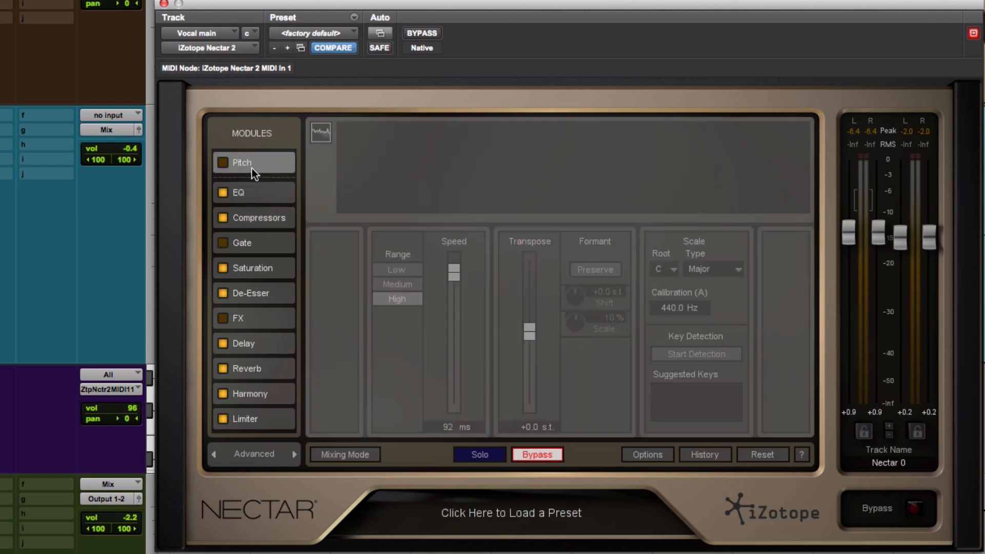
left_click(250, 192)
left_click(257, 159)
left_click(164, 4)
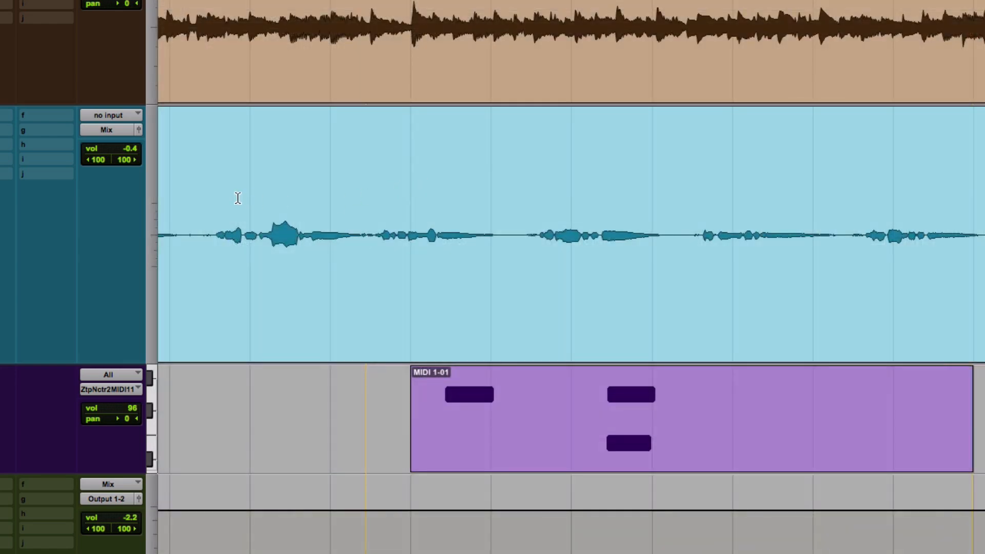
- Audition the processed vocal in the full mix, starting just before the MIDI 1-01 clip
left_click(438, 279)
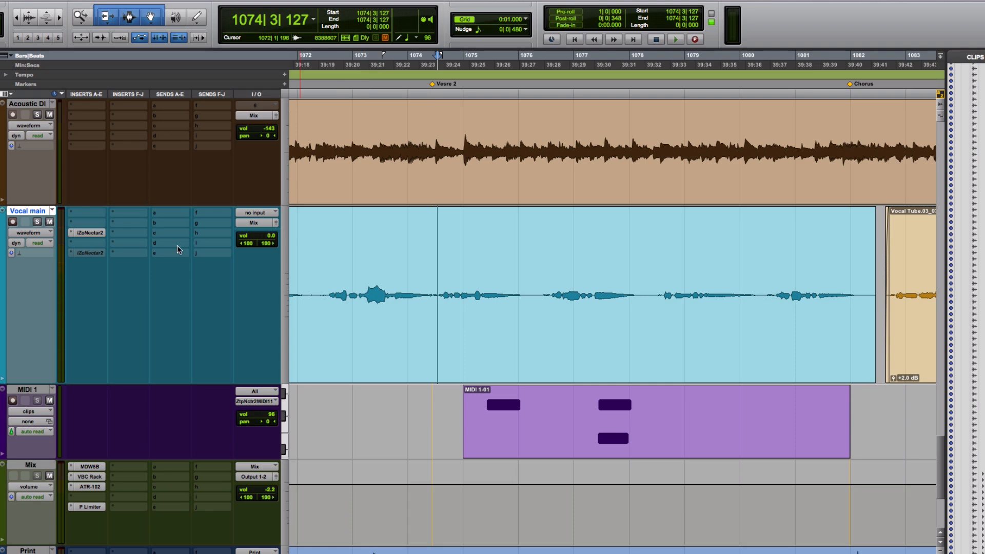
key("space")
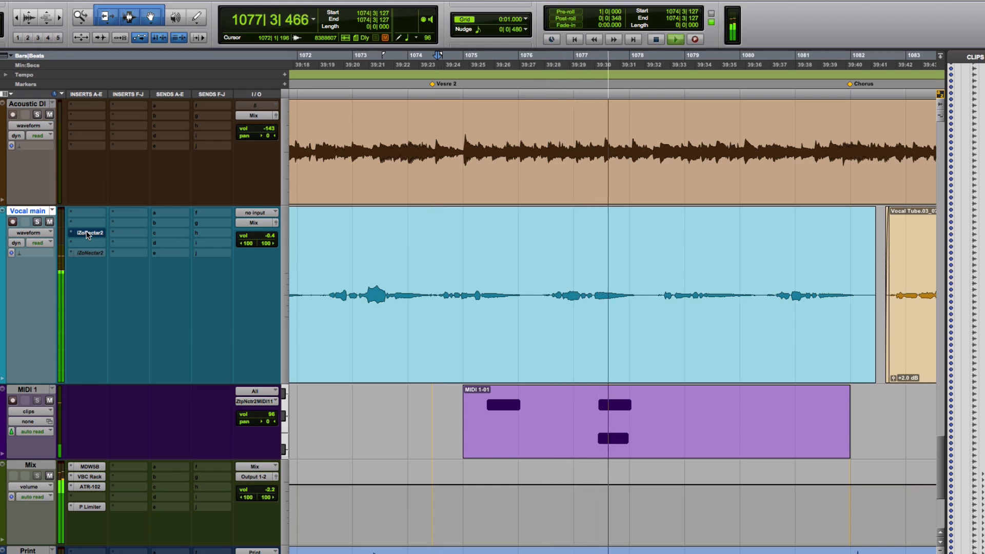
key("space")
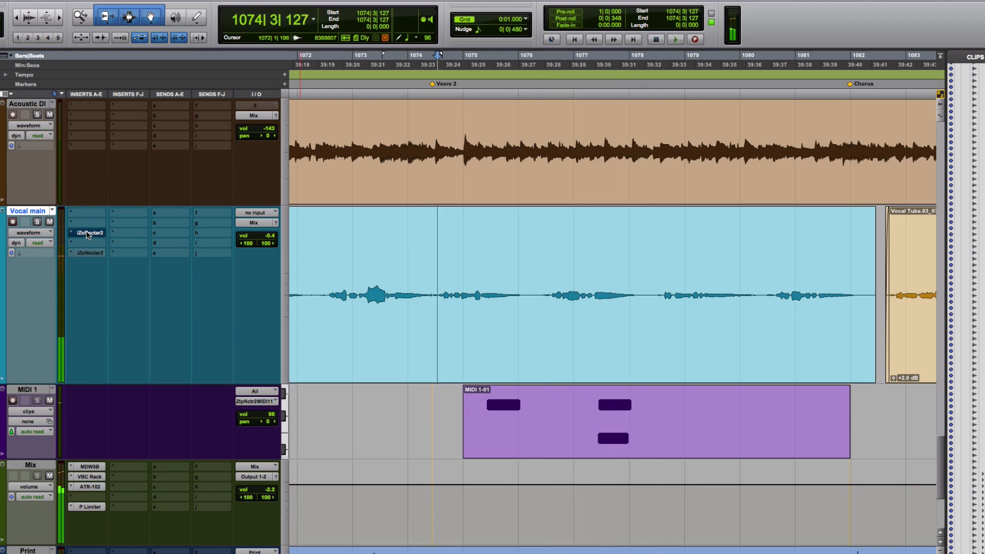
- Review the EQ, Compressors, Saturation, De-Esser, Delay, Reverb, Harmony and Limiter modules of Nectar 2, and briefly play the mix through them
left_click(88, 233)
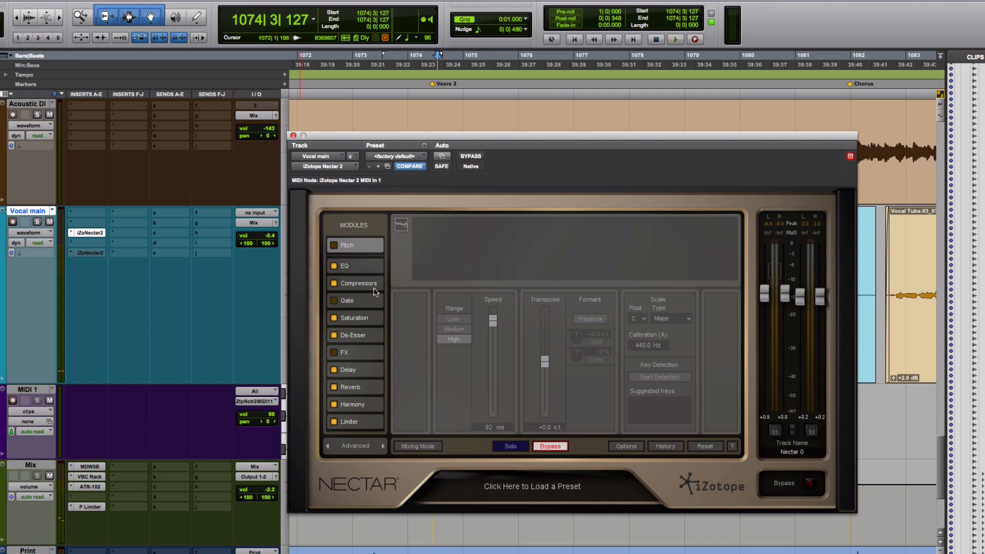
left_click(366, 284)
left_click(361, 267)
left_click(359, 285)
left_click(361, 317)
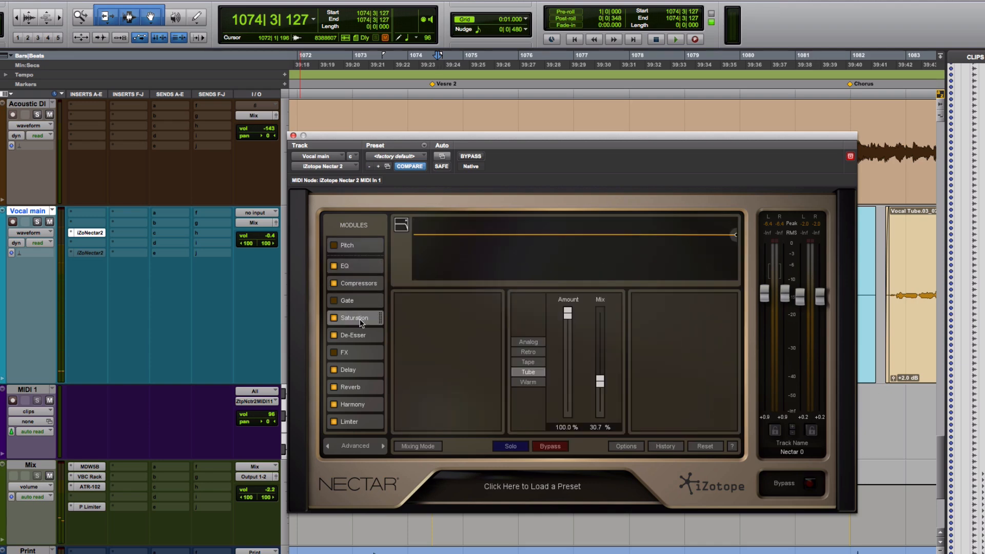
left_click(367, 335)
left_click(351, 368)
left_click(353, 387)
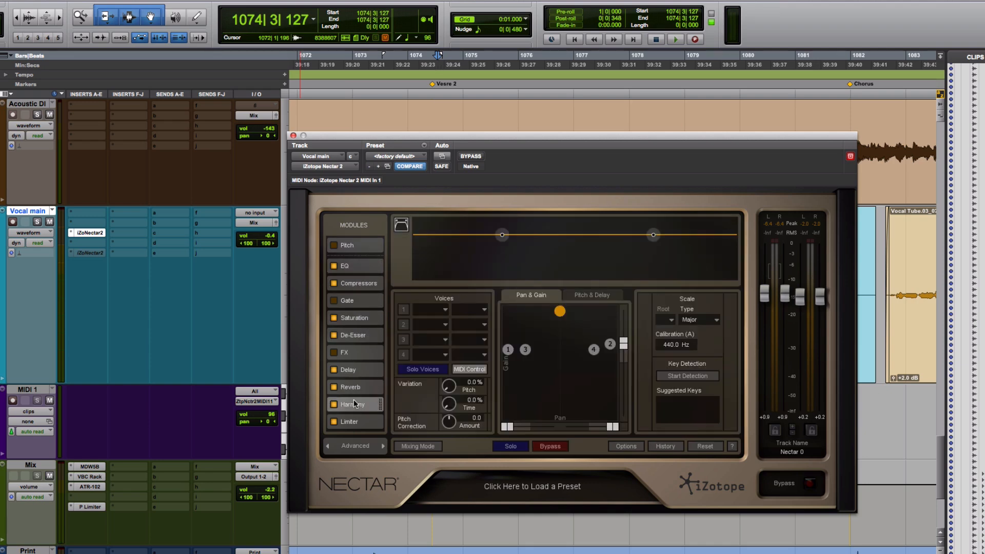
left_click(353, 415)
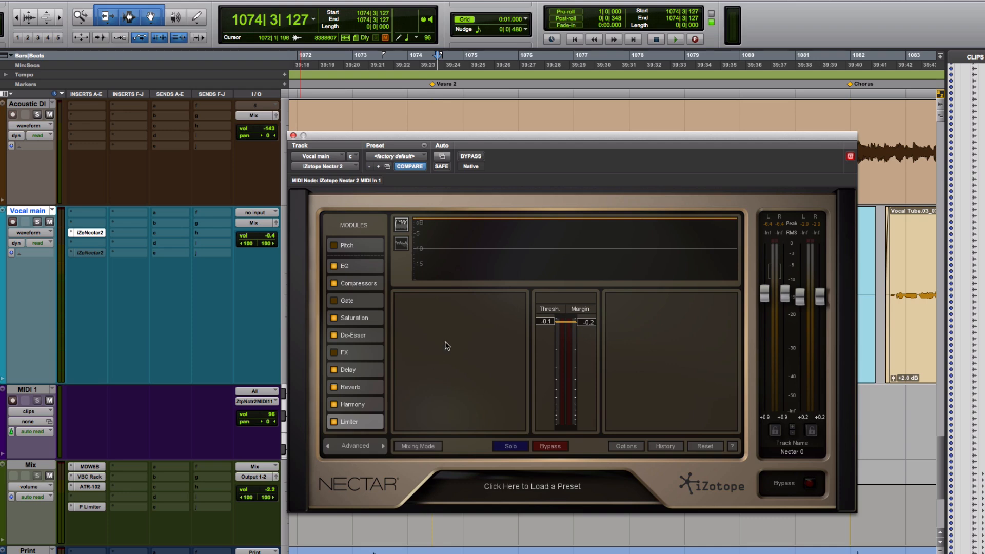
key("space")
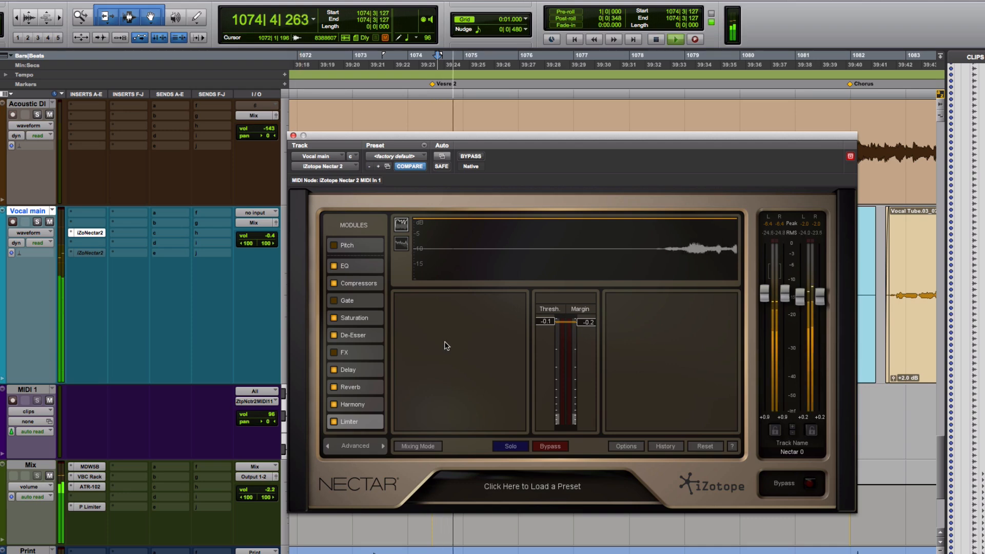
key("space")
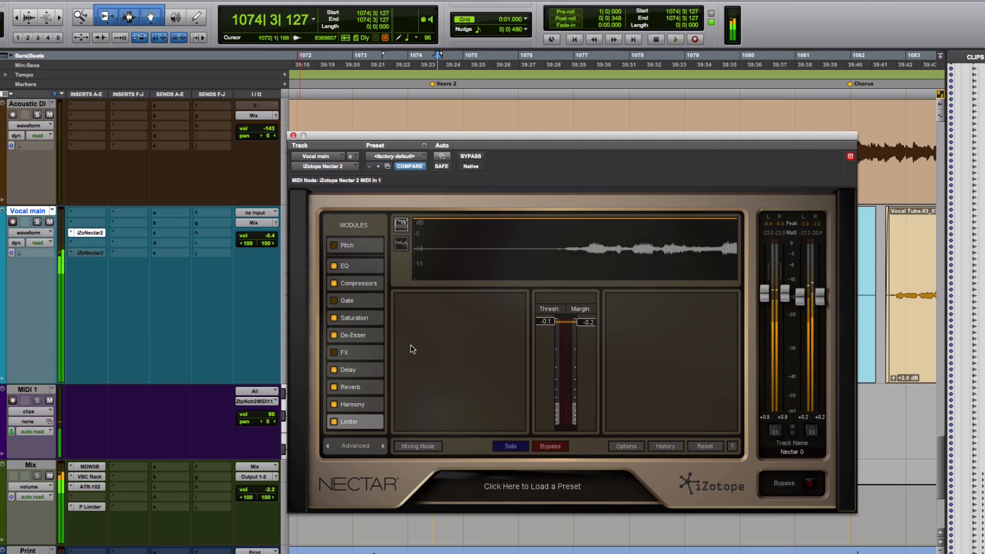
- Check the Harmony module's Solo Voices and MIDI Control options, leave MIDI Control on, and close the plug-in window
left_click(361, 402)
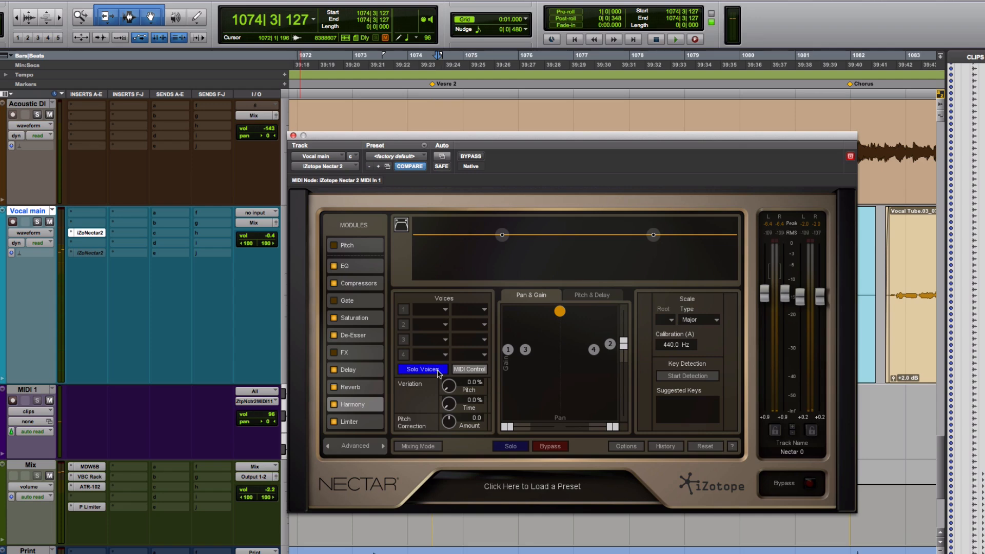
left_click(467, 372)
left_click(467, 373)
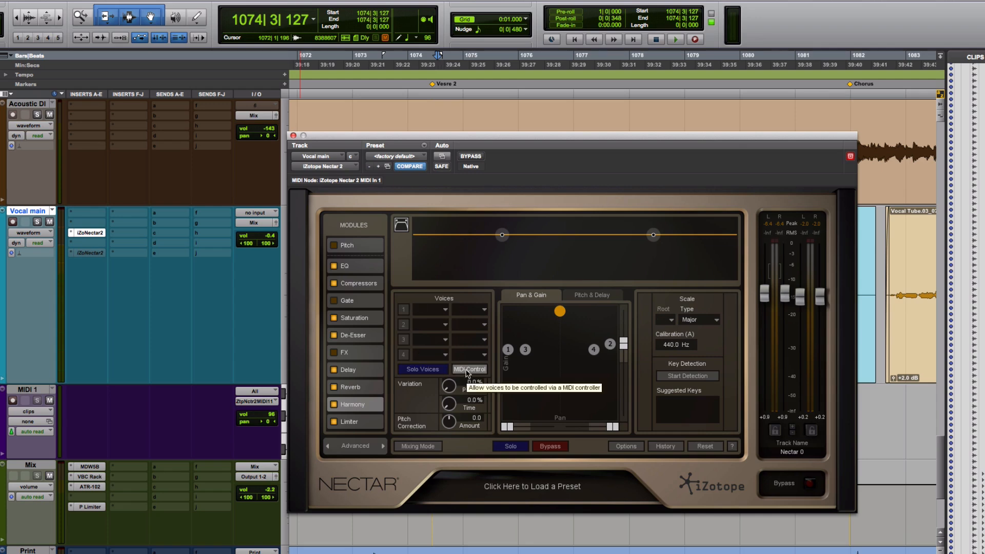
left_click(293, 136)
- Move the playback start on the main vocal slightly ahead of the MIDI 1-01 clip and play the mix
left_click(412, 265)
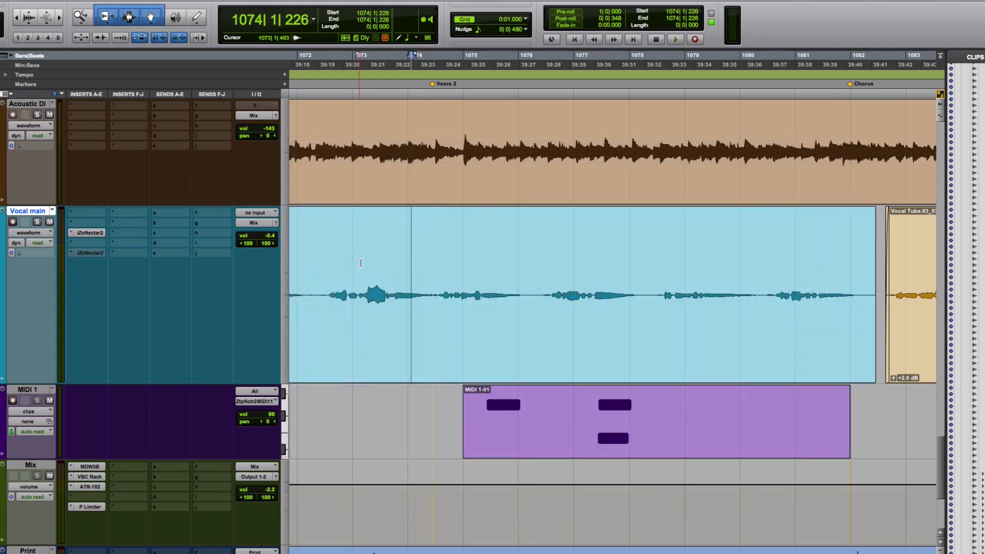
left_click(427, 265)
key("space")
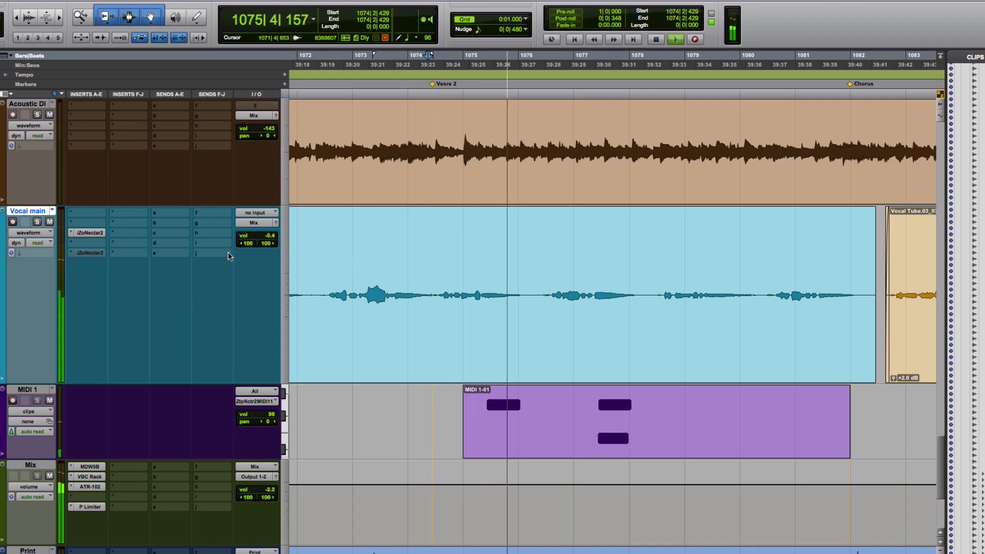
- Stop playback, deactivate the first Nectar 2 insert on the main vocal, and activate and open the second one
left_click(89, 233)
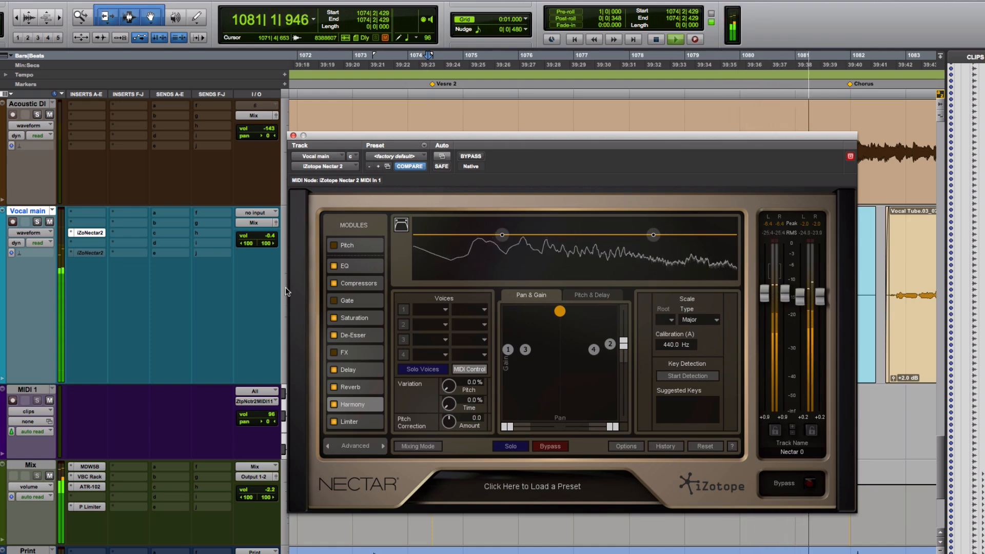
key("space")
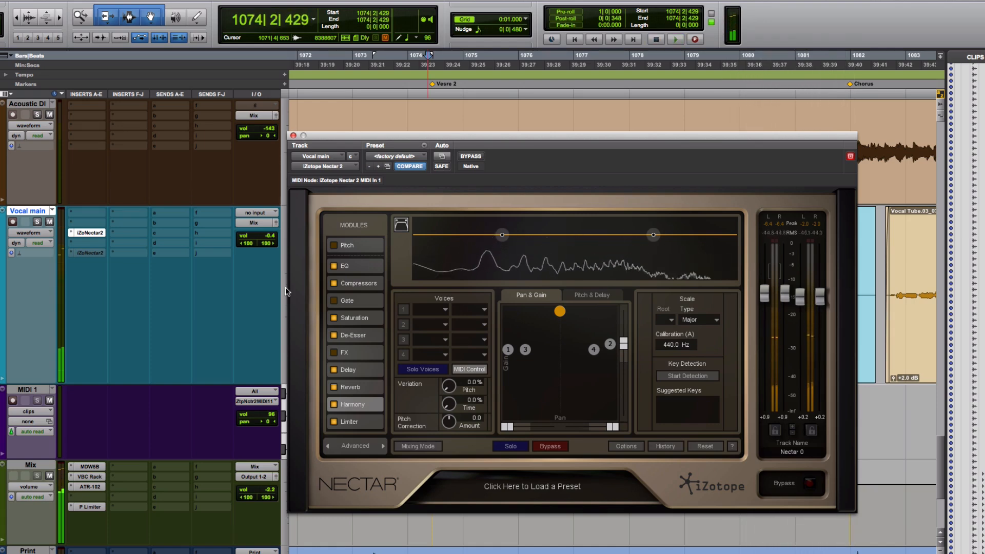
left_click(90, 234, "ctrl+super")
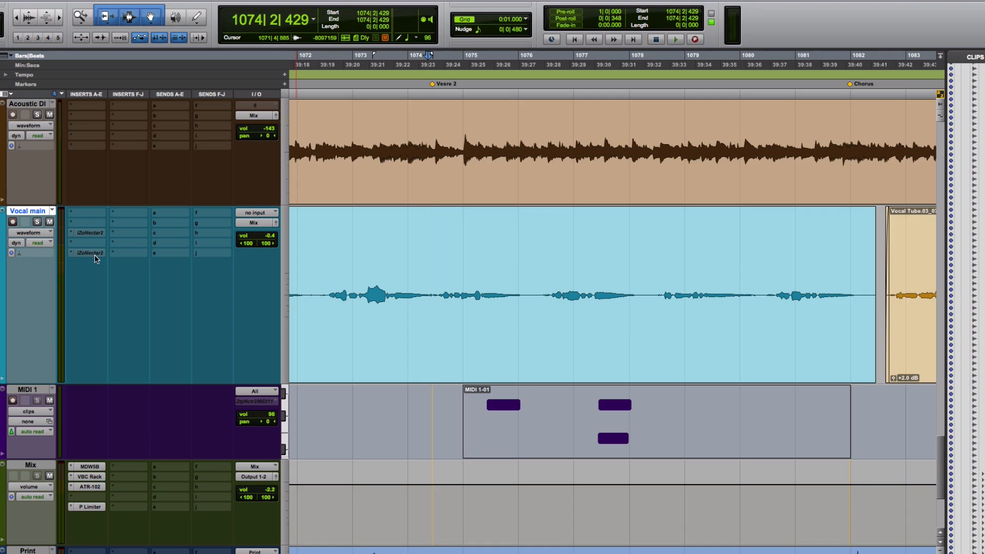
left_click(95, 254, "ctrl+super")
left_click(93, 253)
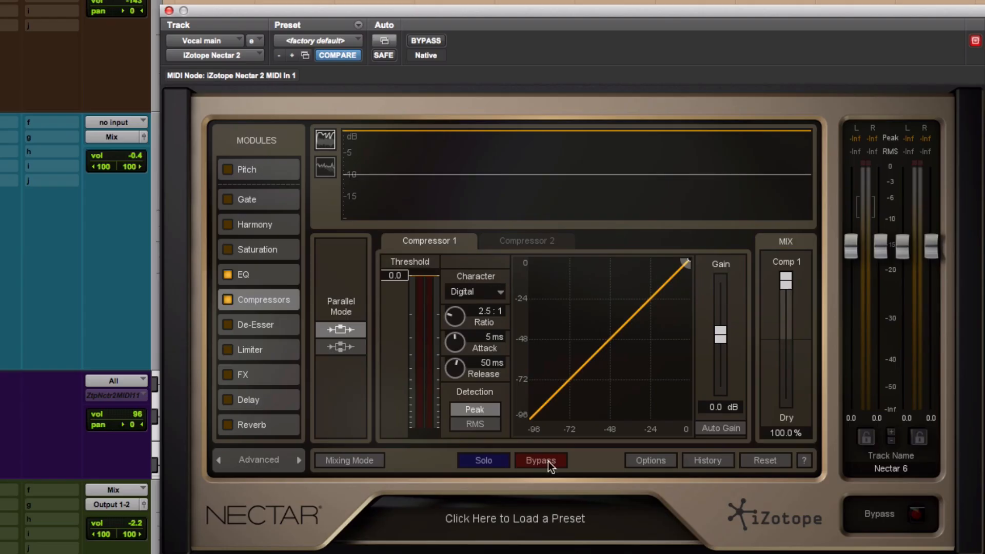
- Load the Contemporary Crossover preset from the Folk folder under Classical, Folk & Jazz
left_click(548, 486)
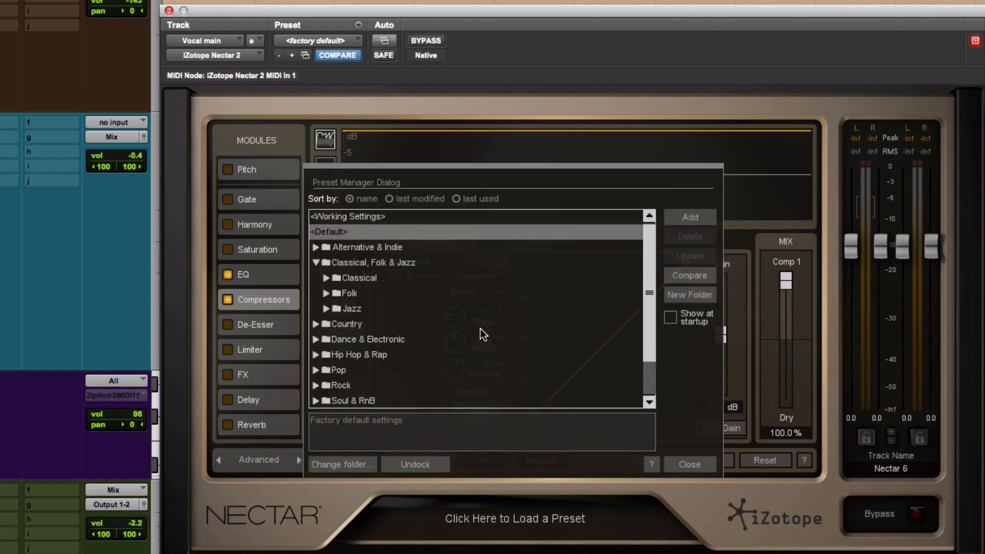
left_click(365, 265)
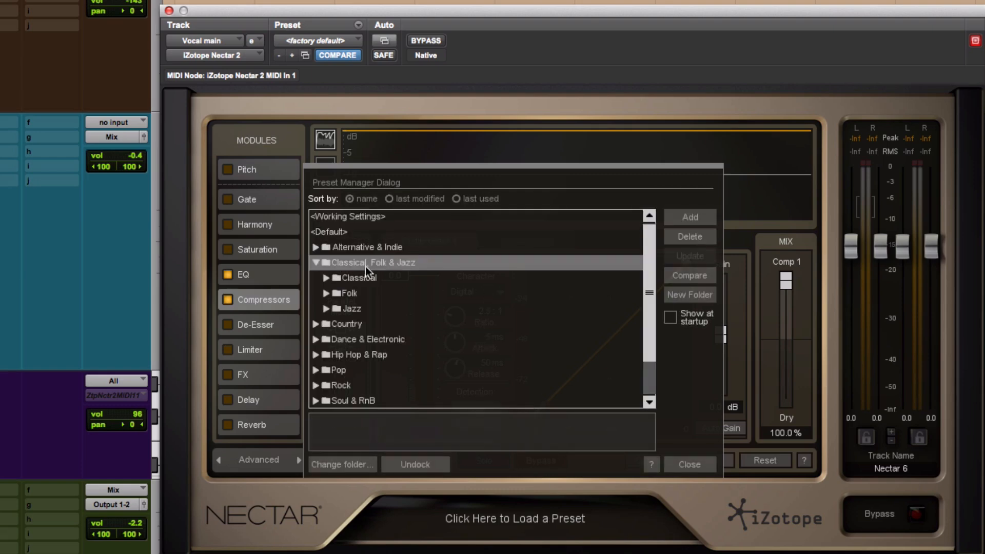
left_click(348, 292)
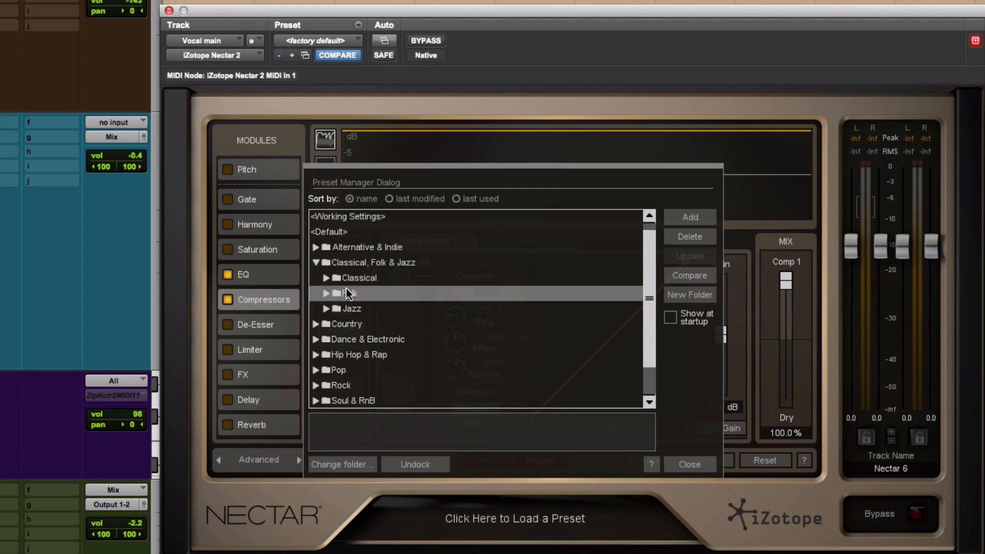
left_click(325, 294)
scroll(442, 279, "down", 3)
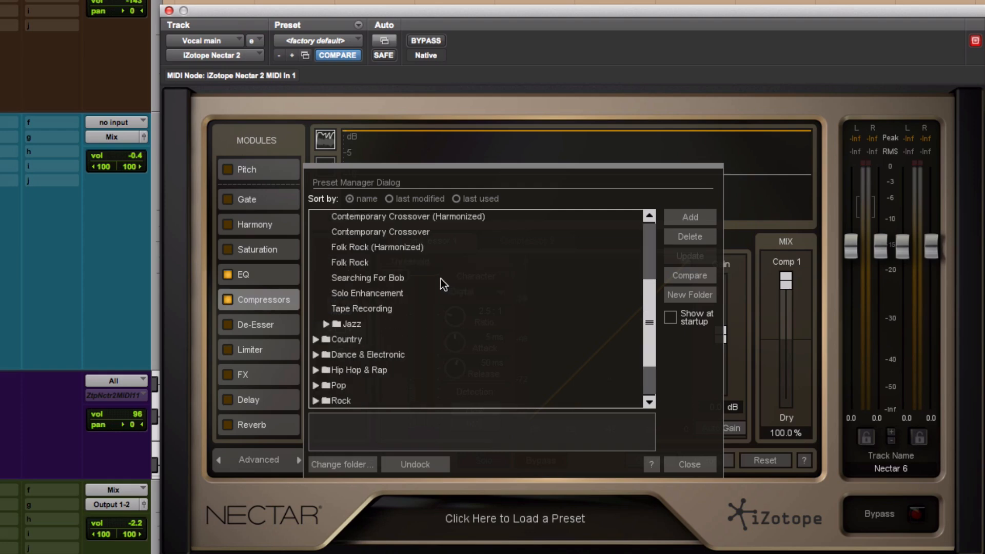
scroll(429, 278, "up", 1)
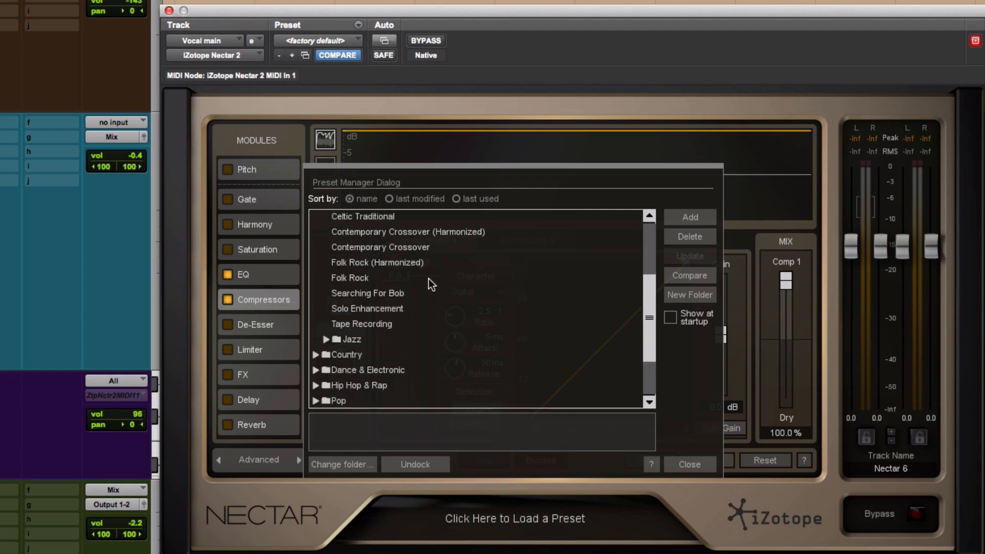
scroll(429, 279, "up", 1)
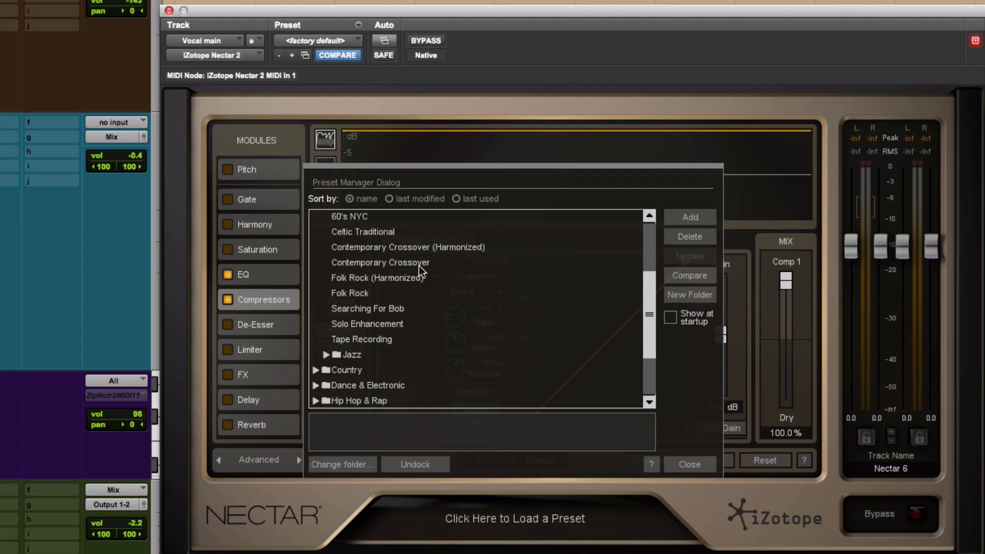
left_click(420, 263)
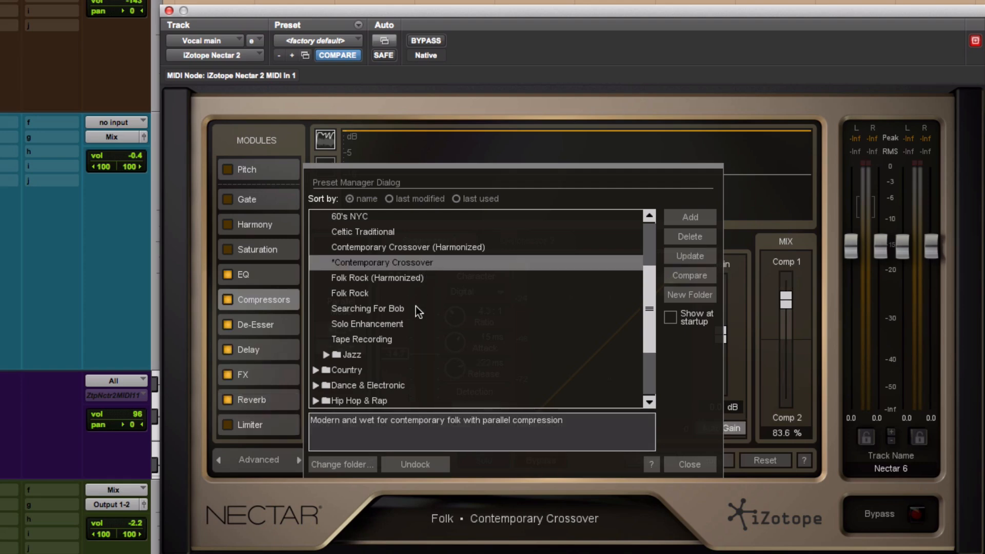
- Load the Contemporary & Swift preset from the Country folder and close the preset manager
left_click(315, 370)
scroll(439, 341, "down", 5)
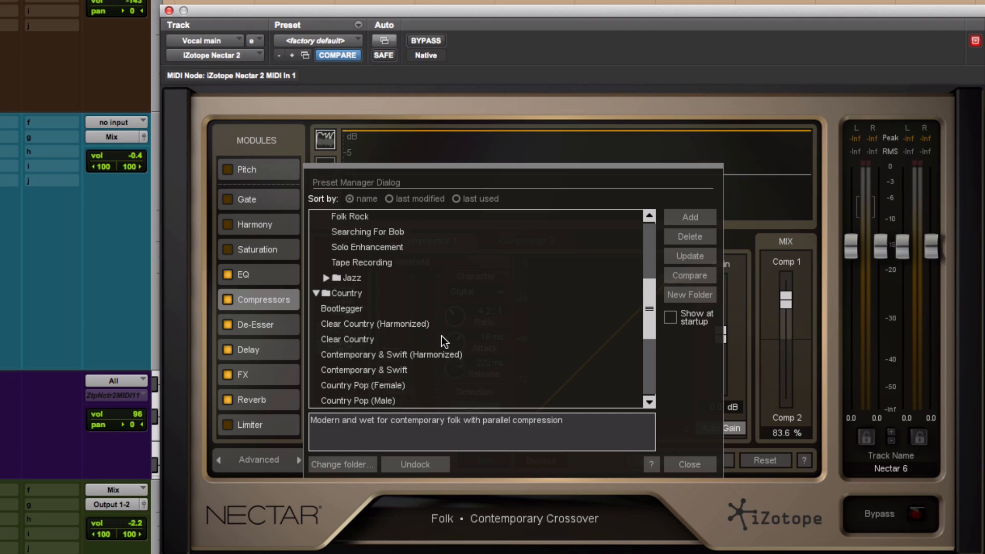
scroll(441, 336, "down", 1)
left_click(415, 352)
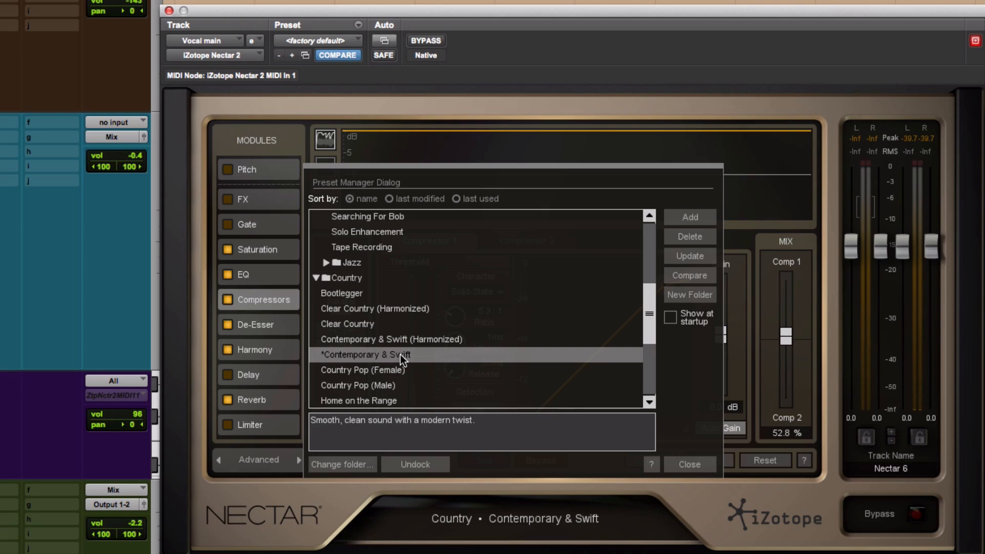
left_click(400, 355)
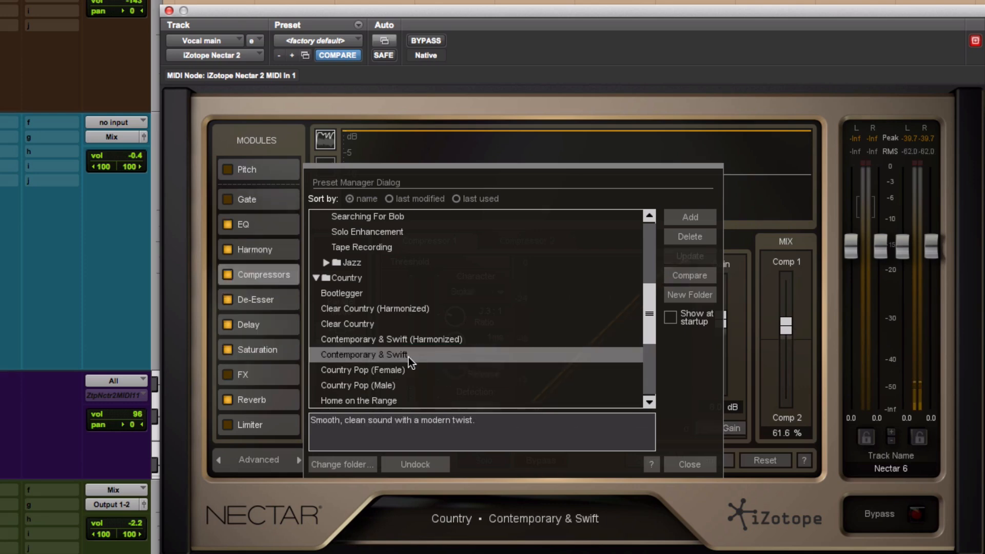
left_click(696, 459)
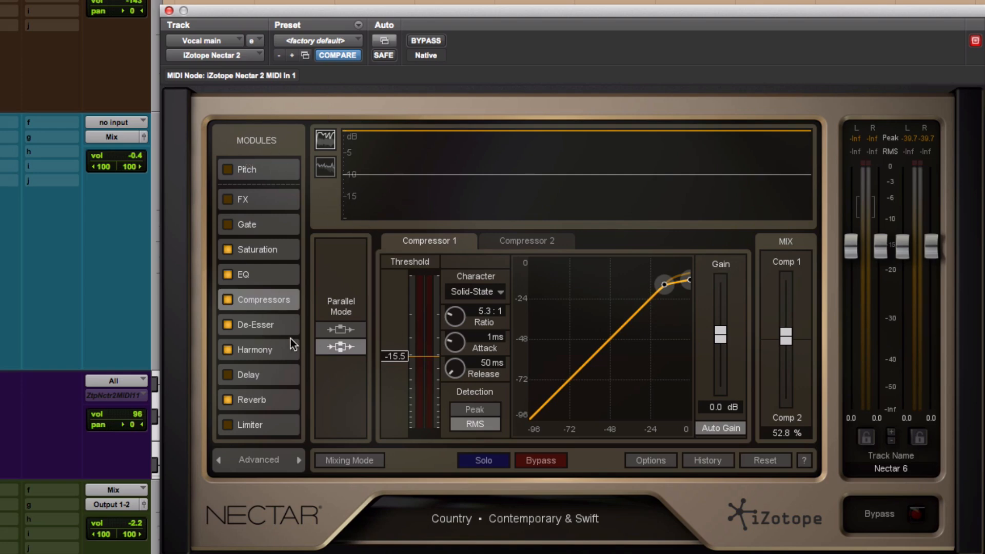
- Check the preset's Harmony voice settings and audition the vocal through Contemporary & Swift
left_click(259, 351)
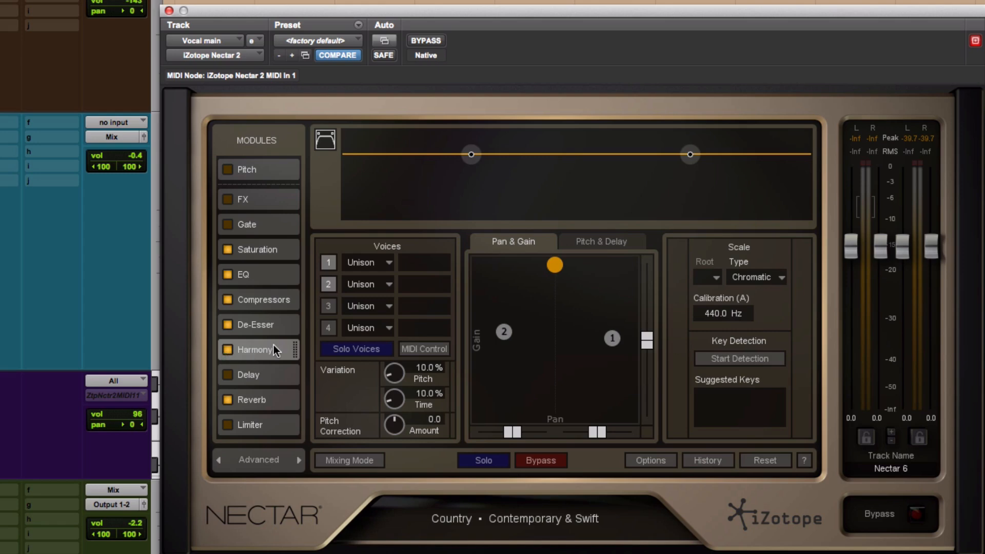
left_click(168, 10)
key("space")
- Review the EQ, Saturation, Compressors, De-Esser and Harmony modules of the Contemporary & Swift preset
left_click(288, 280)
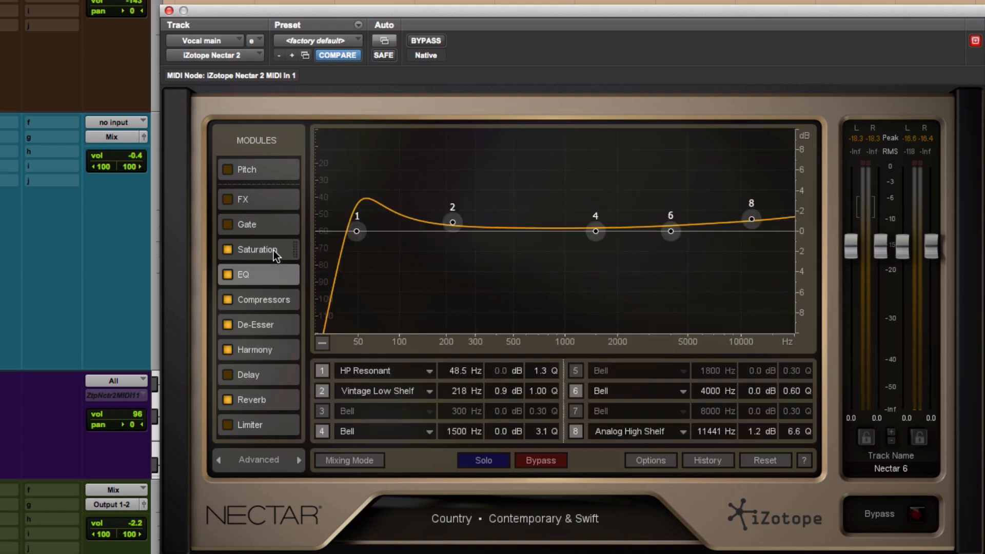
left_click(273, 255)
left_click(266, 298)
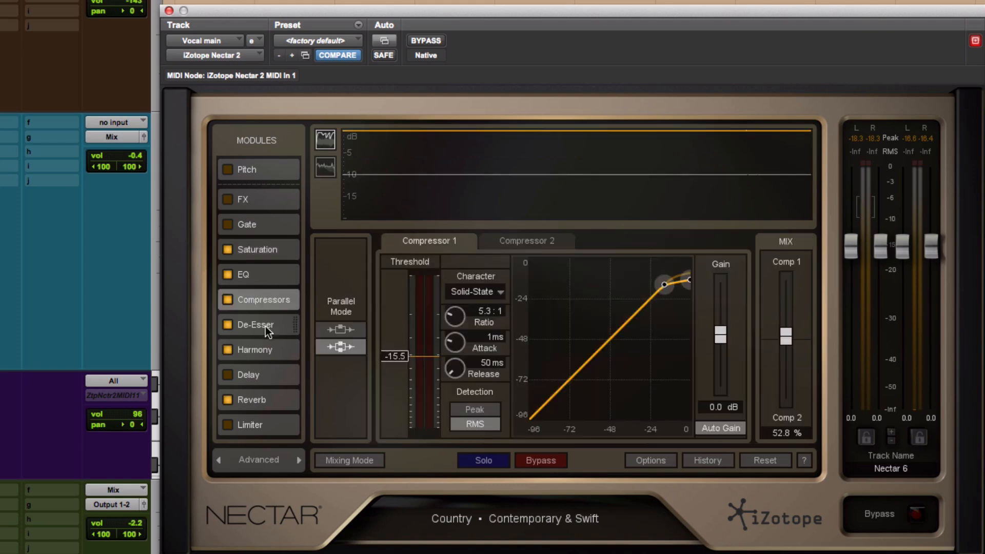
left_click(266, 326)
left_click(262, 350)
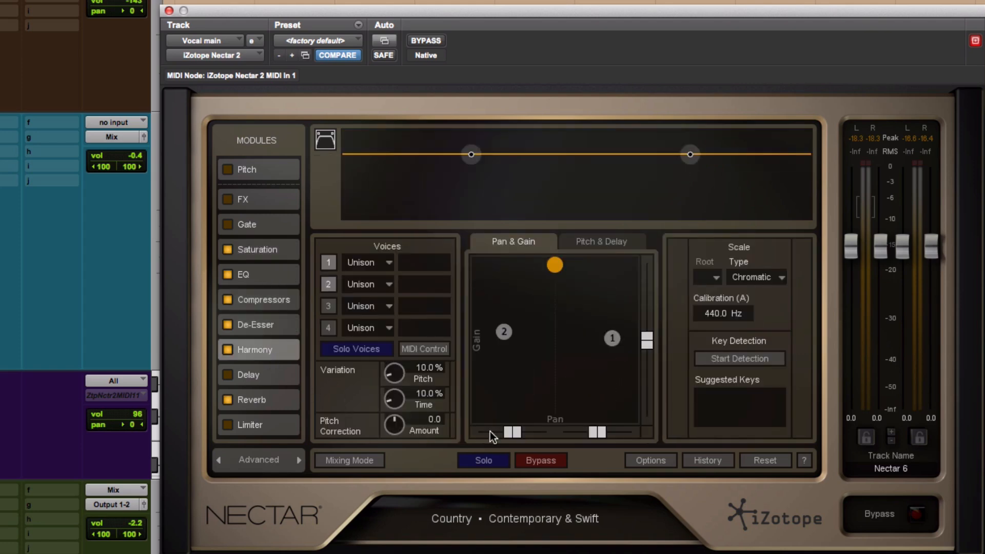
- Load the Clear Country preset from the Country folder and close the preset manager
left_click(544, 515)
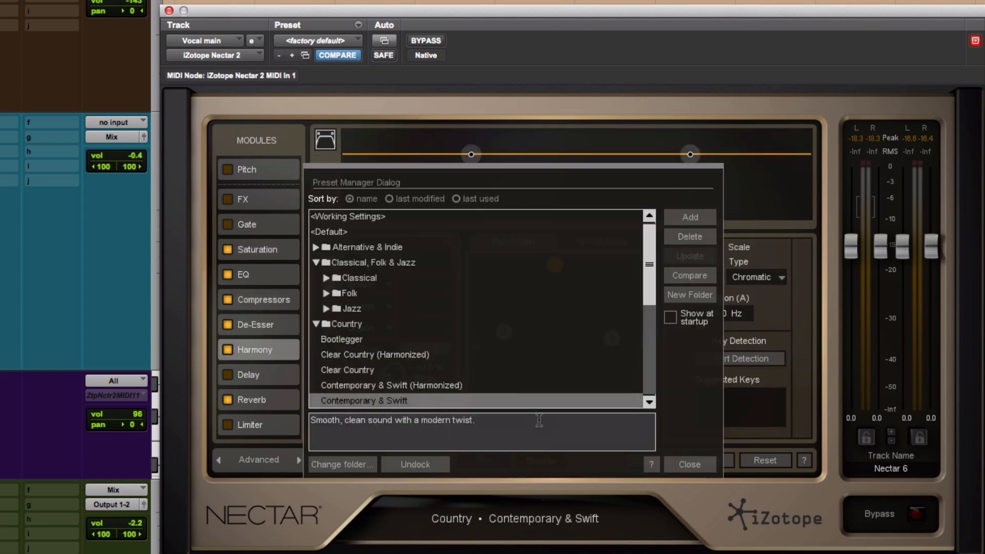
left_click(400, 369)
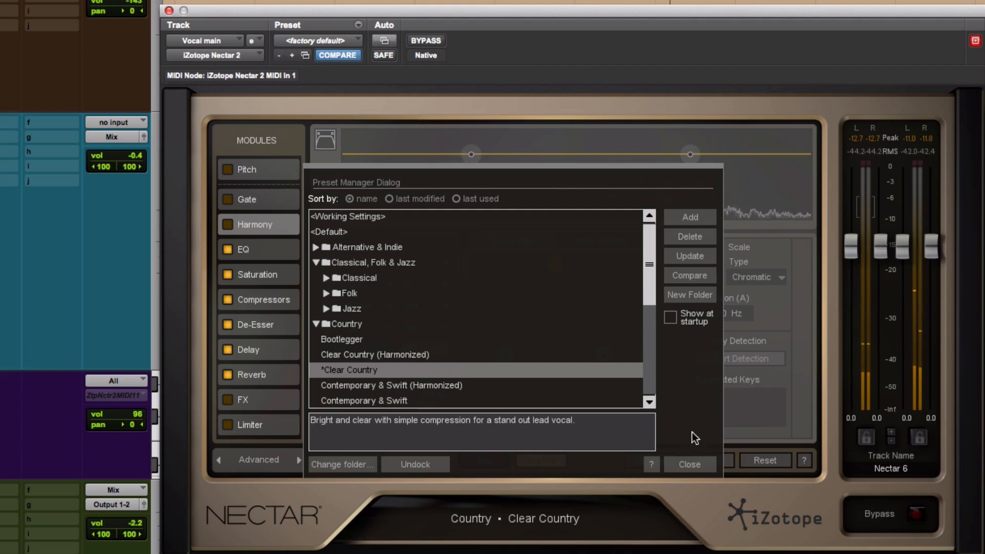
left_click(688, 461)
- Review the preset's EQ and Saturation modules, and set the threshold of Compressor 1 to -12.4
left_click(272, 251)
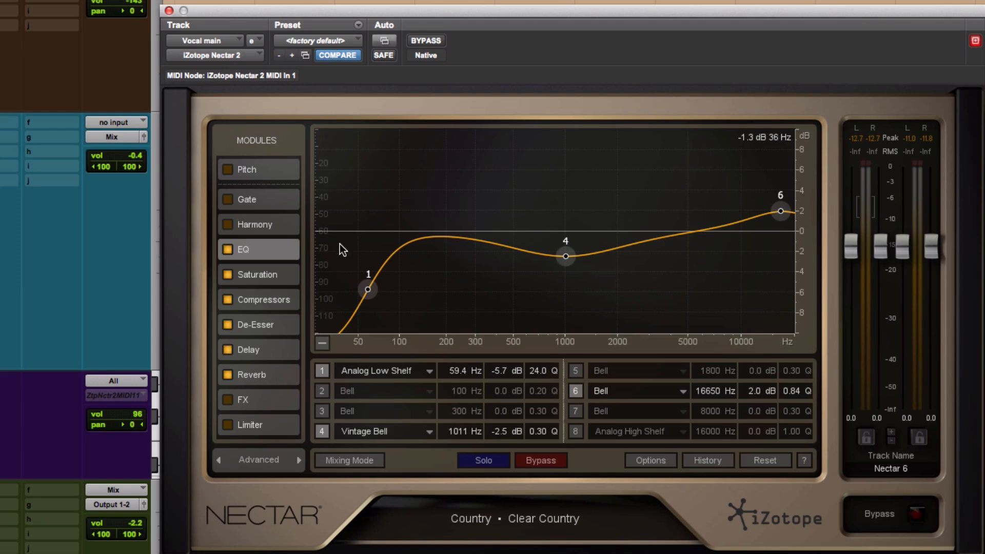
left_click(261, 277)
left_click(260, 297)
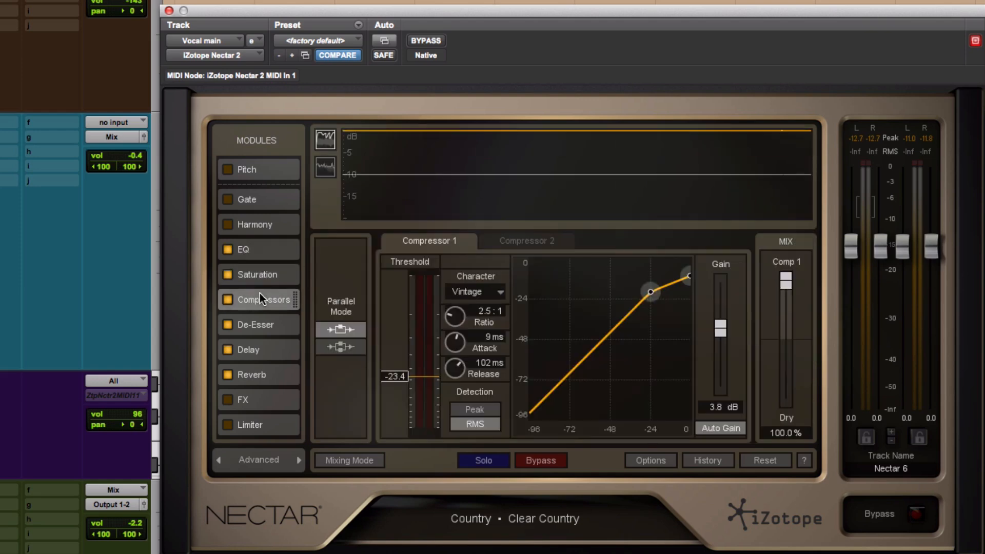
left_click_drag(410, 376, 399, 350)
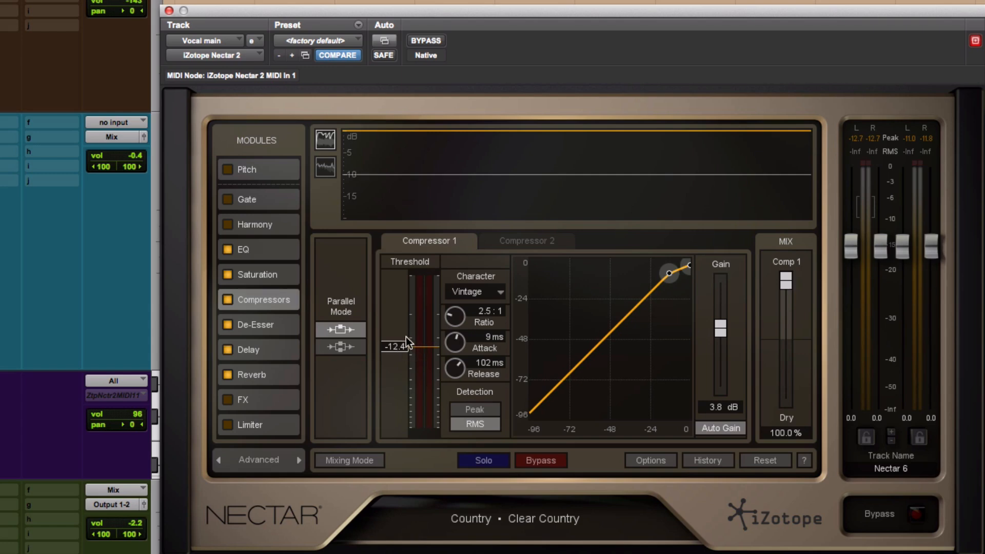
- Look over the preset list without changing the preset, and check the Delay and Pitch modules
left_click(516, 518)
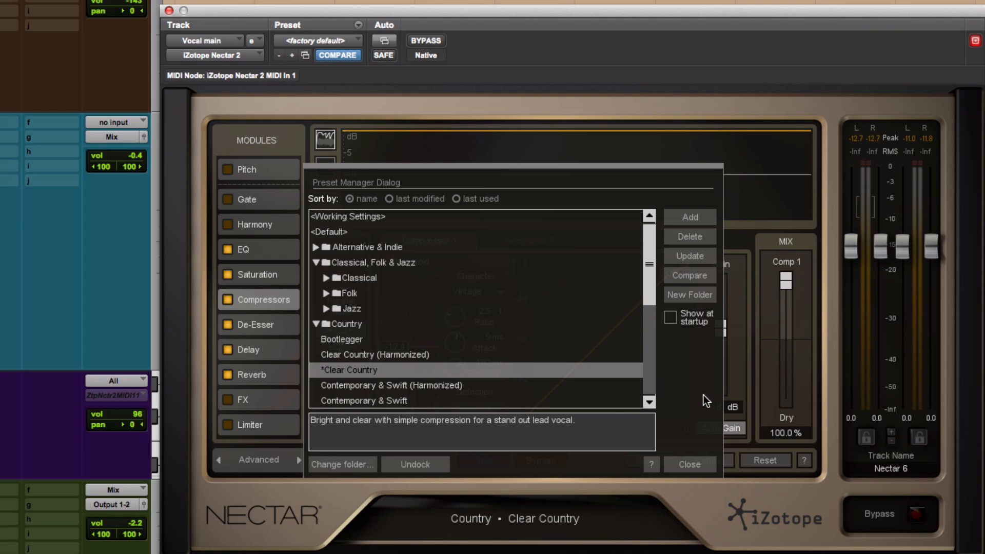
left_click(700, 464)
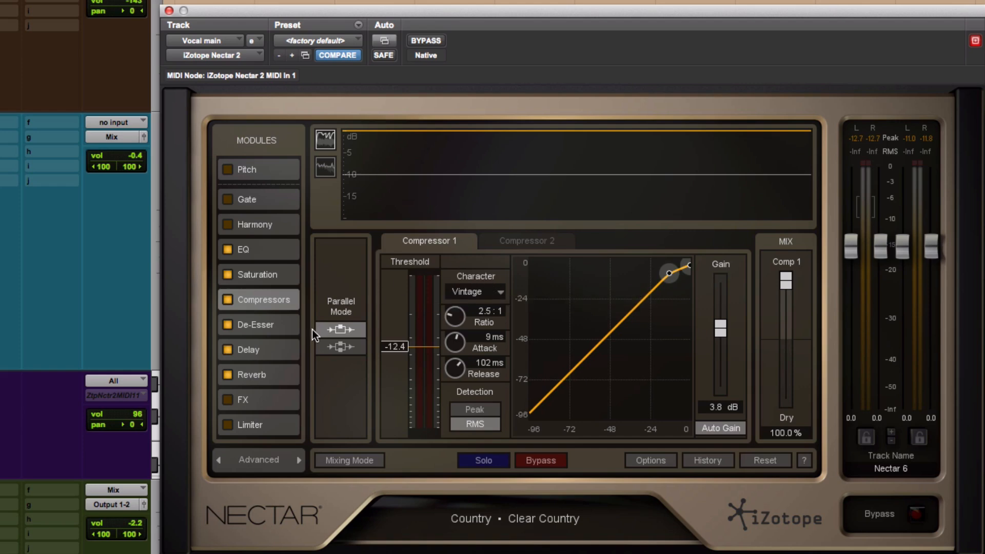
left_click(251, 352)
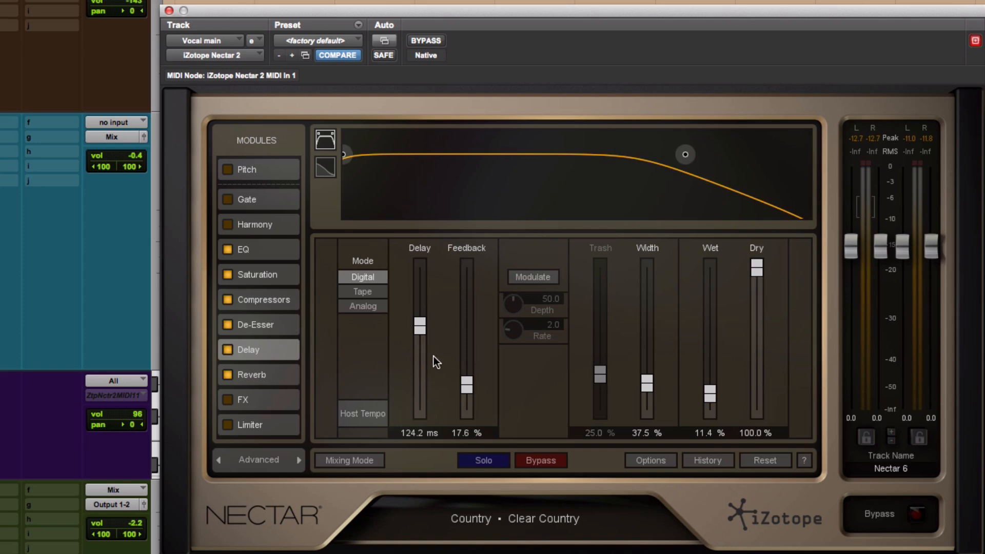
left_click(259, 165)
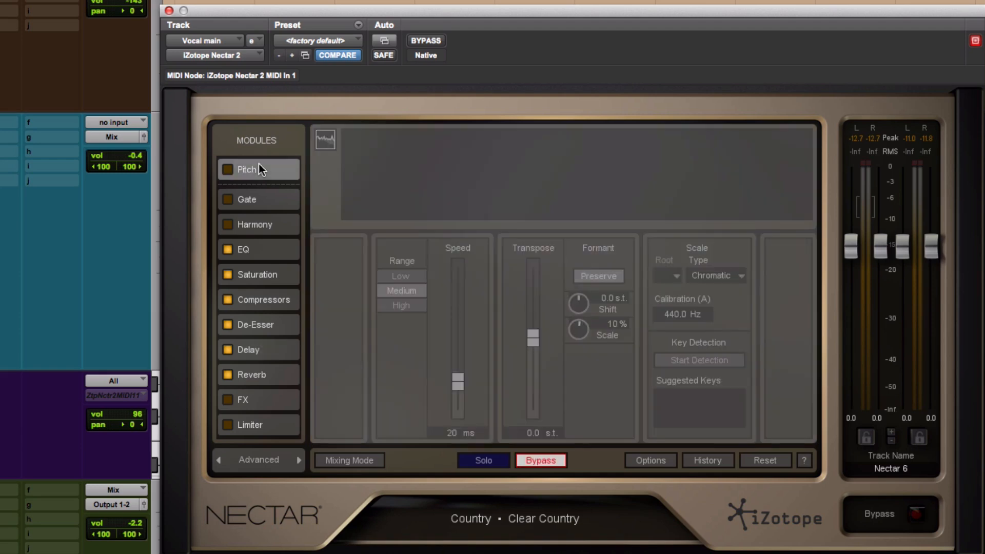